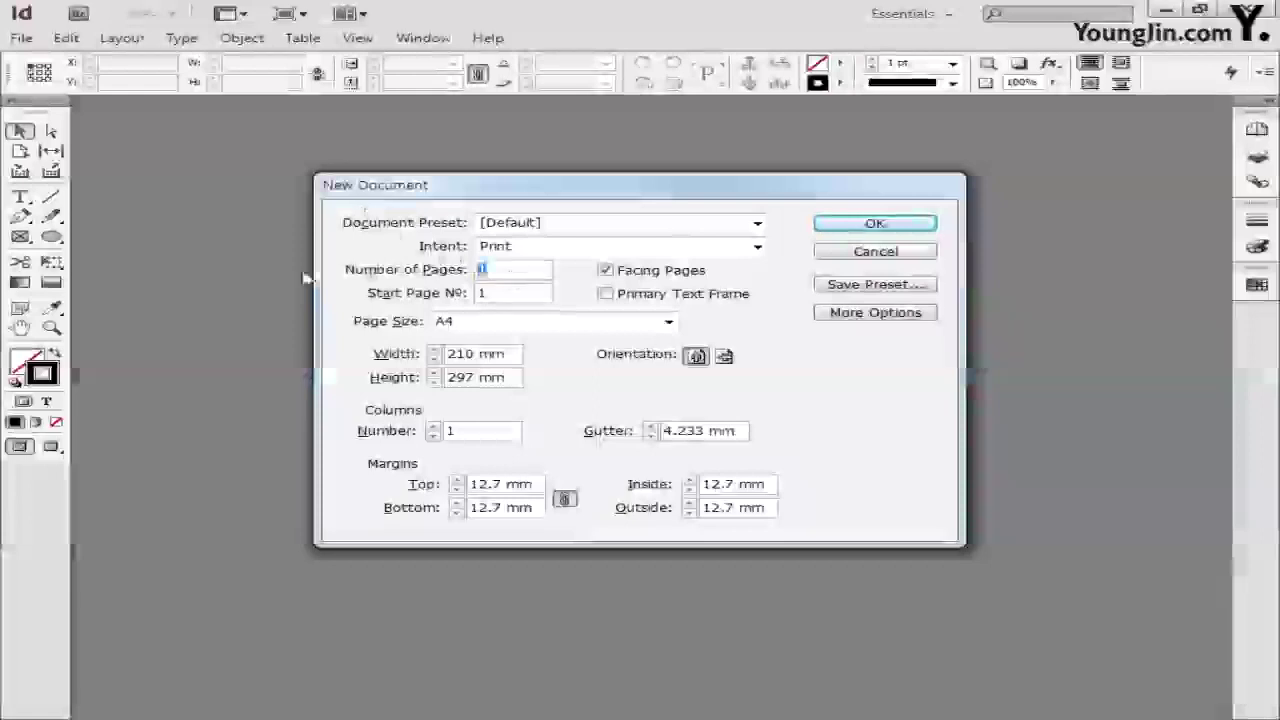
# Turn off facing pages and choose the A4 page size for the new document.
pyautogui.click(638, 274)
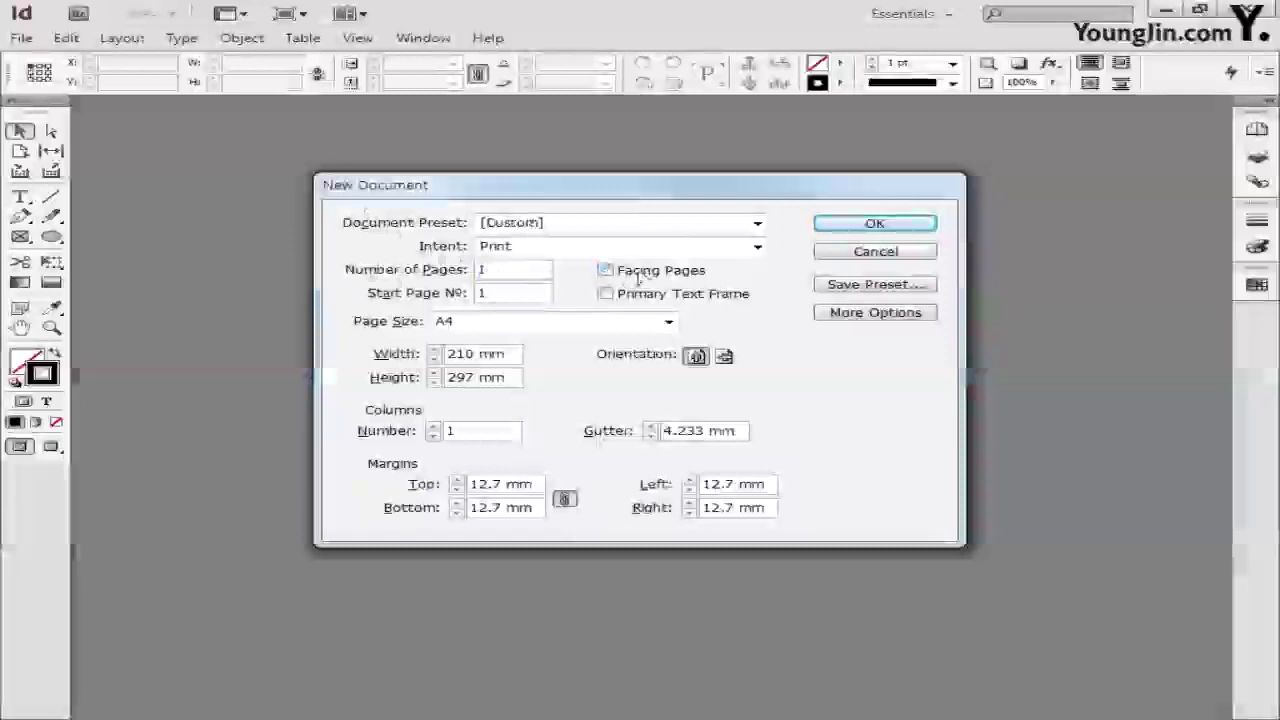
pyautogui.click(668, 321)
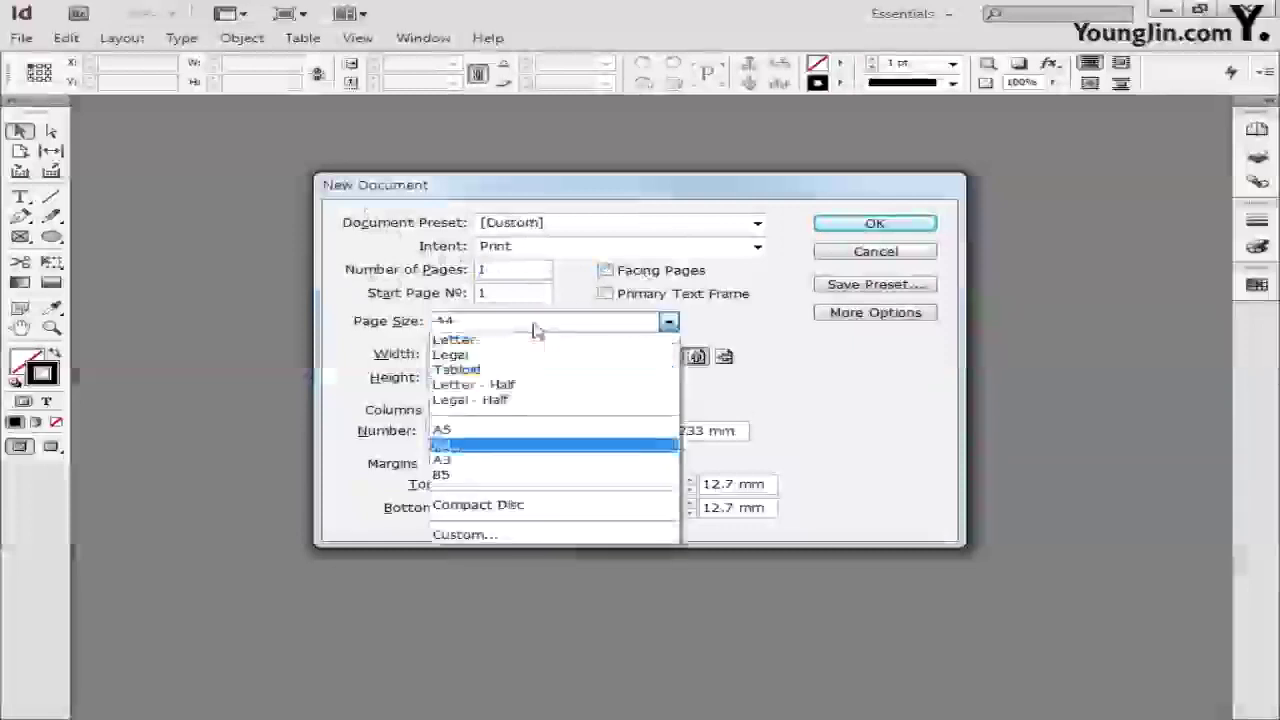
pyautogui.click(482, 447)
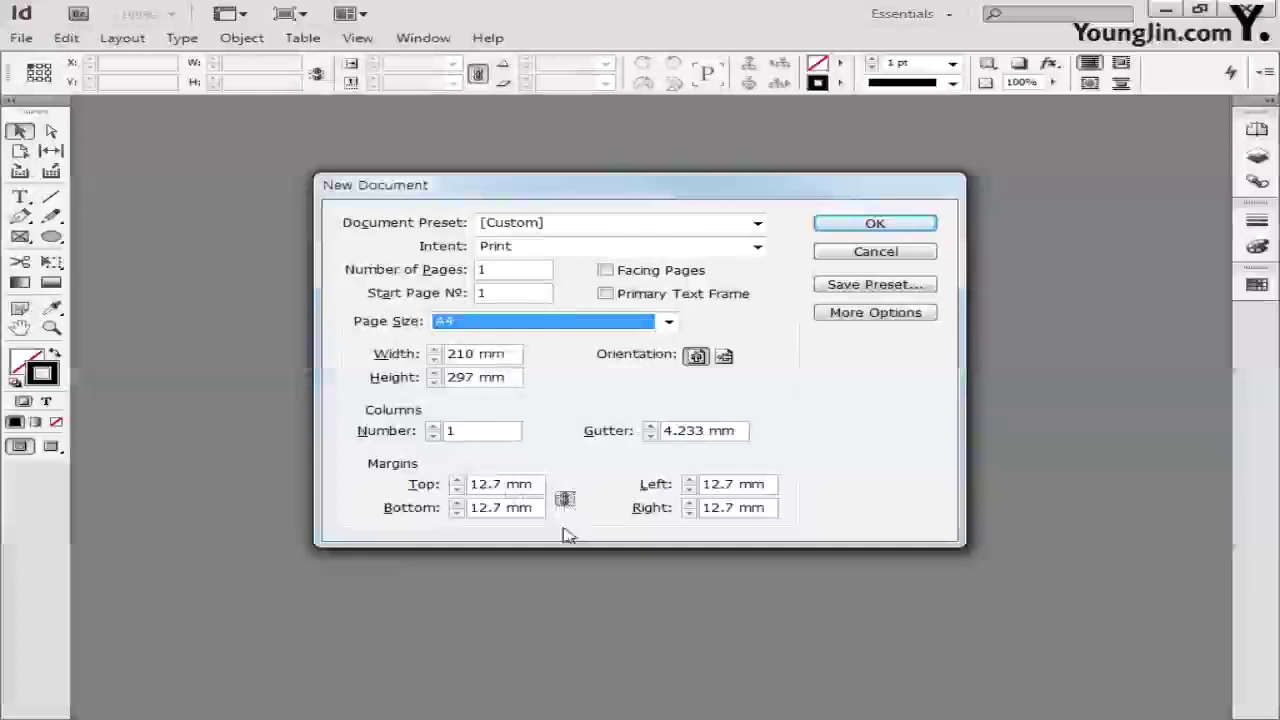
# Set the top and bottom margins to 25.5 mm and the left and right margins to 22 mm, and create the document.
pyautogui.click(535, 487)
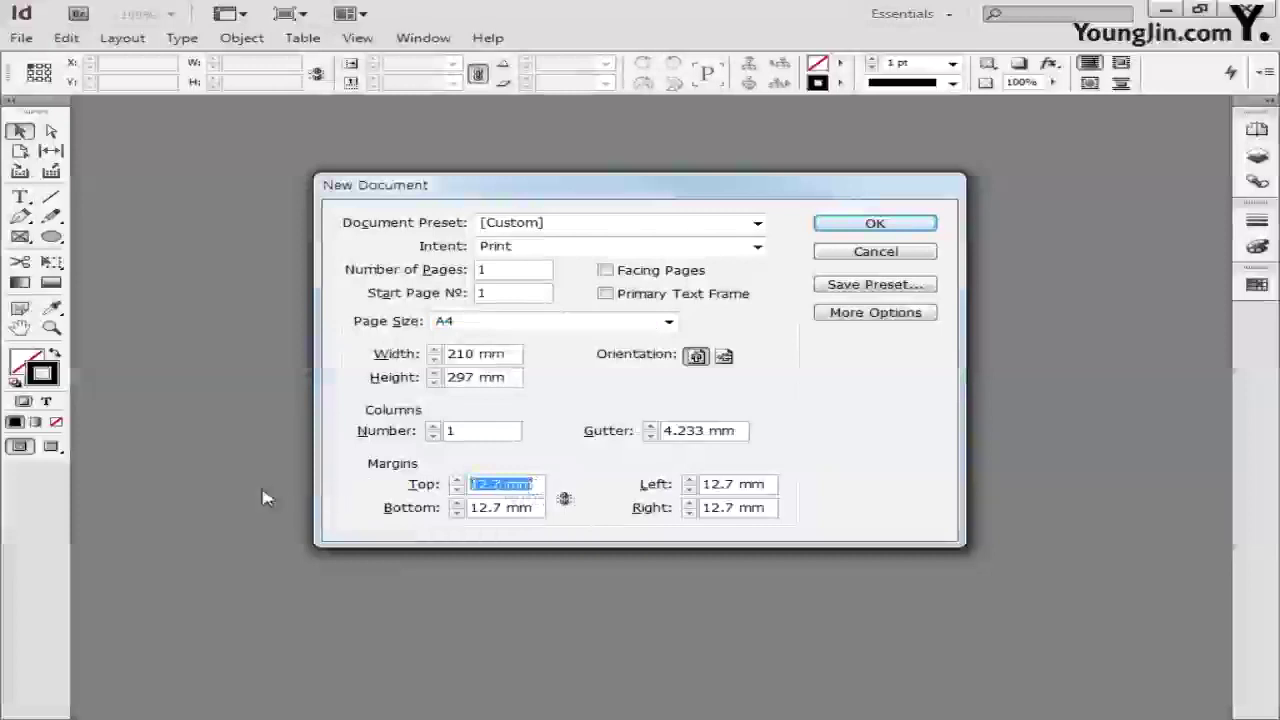
pyautogui.write('25.5')
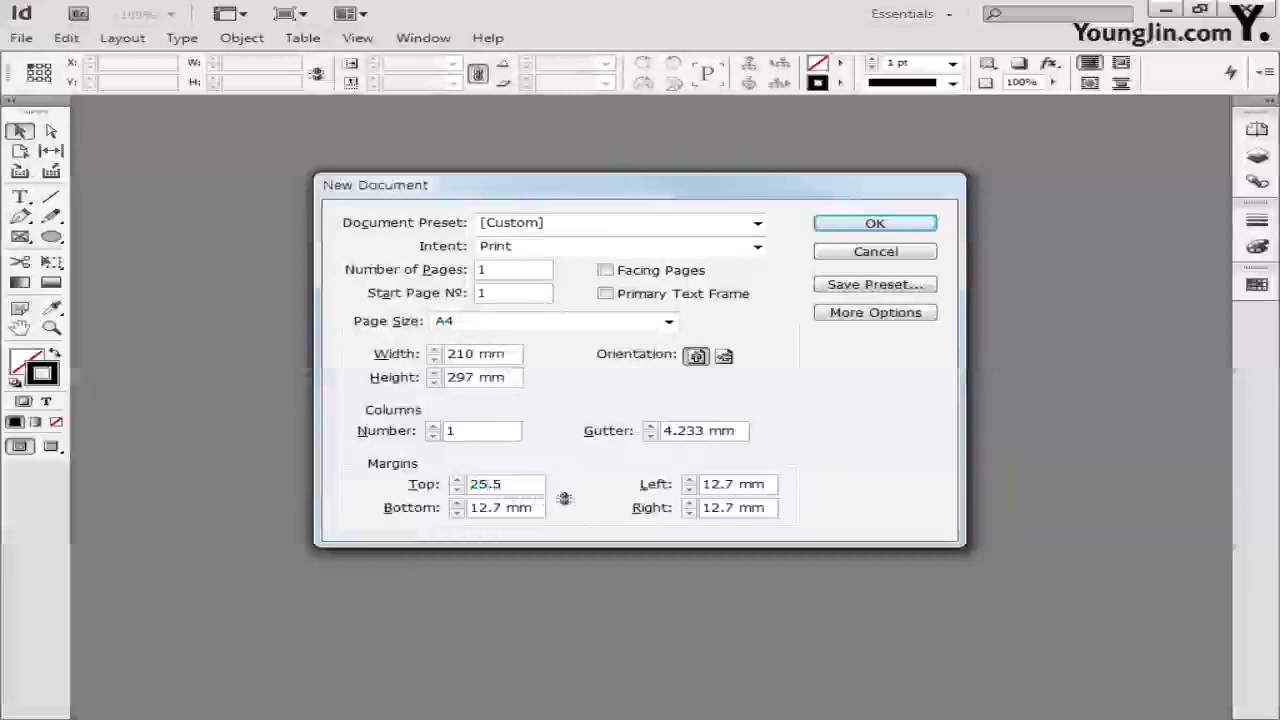
pyautogui.press('Tab')
pyautogui.write('2')
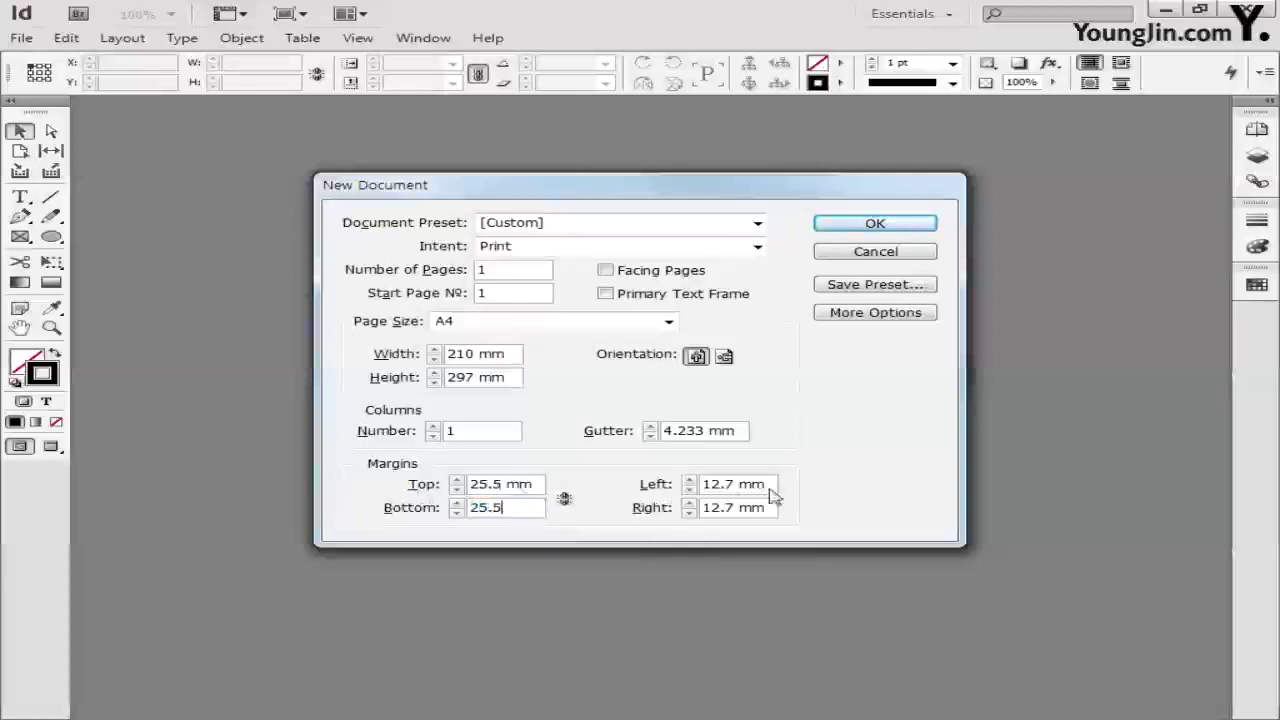
pyautogui.press('Tab')
pyautogui.write('22')
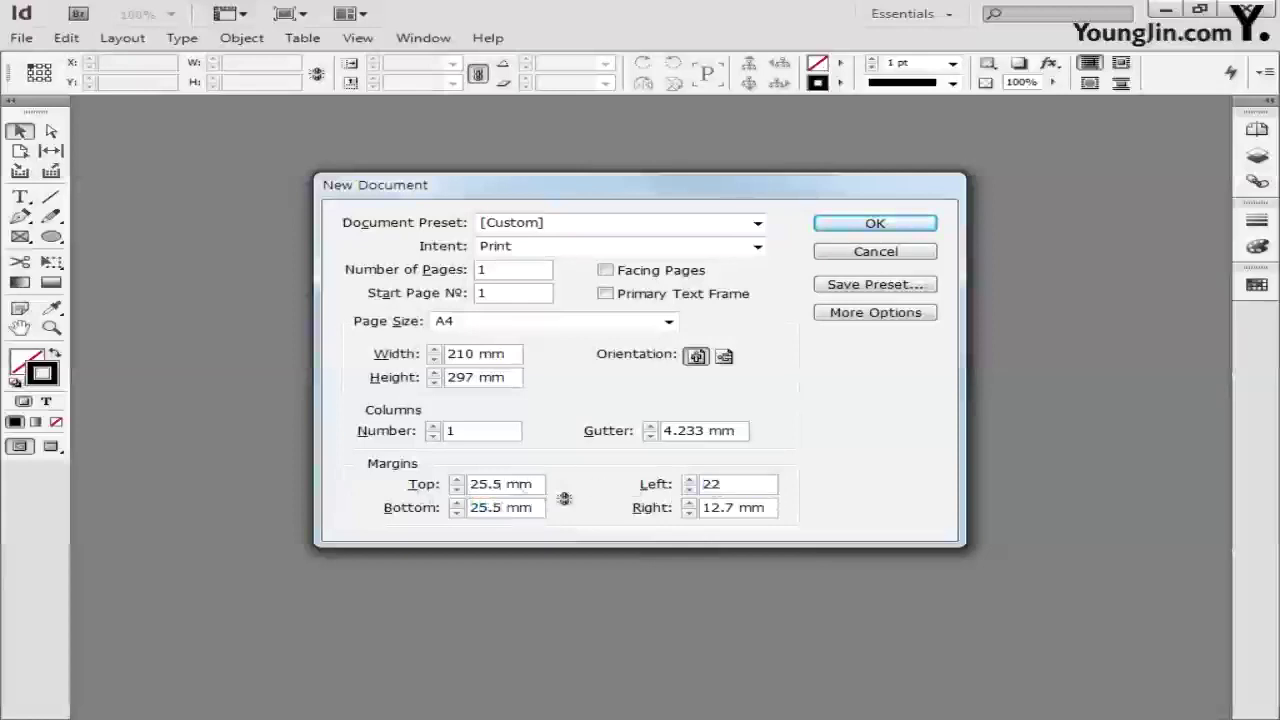
pyautogui.press('Tab')
pyautogui.write('22')
pyautogui.click(845, 224)
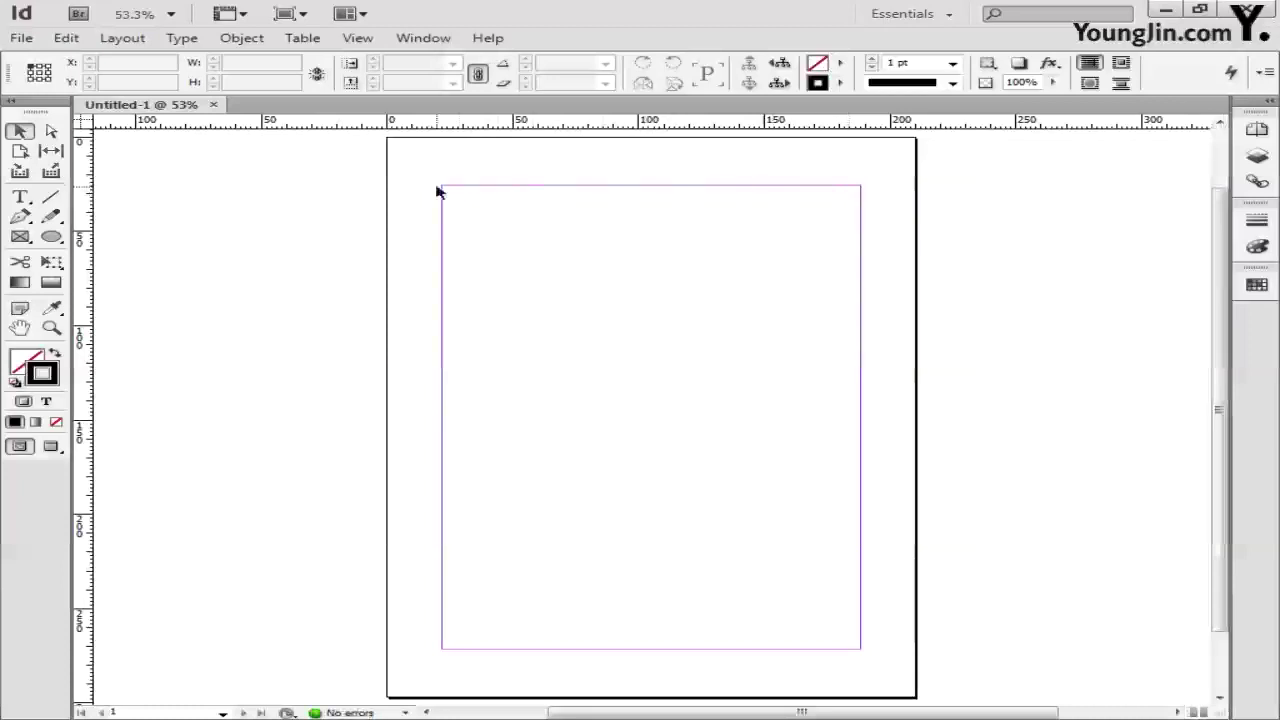
# Move the ruler zero point to the upper-left margin corner and place a vertical guide at X 3 mm.
pyautogui.moveTo(86, 124); pyautogui.dragTo(443, 186)
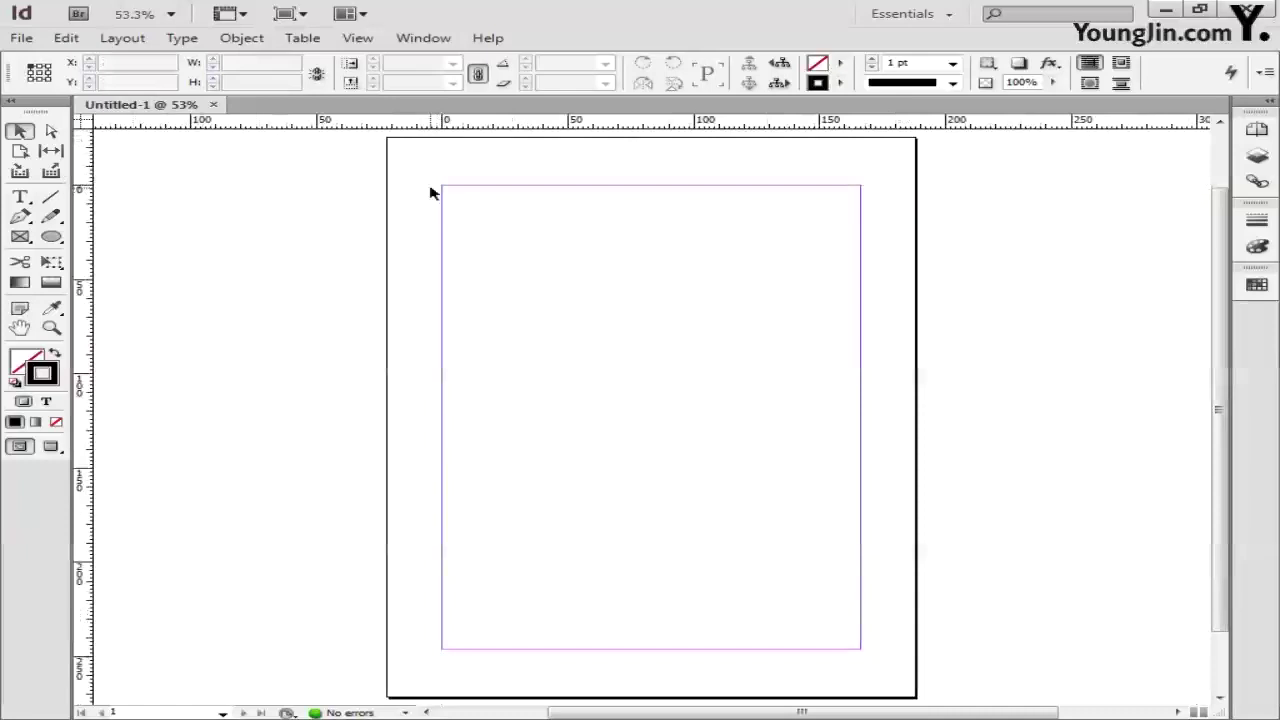
pyautogui.click(51, 328)
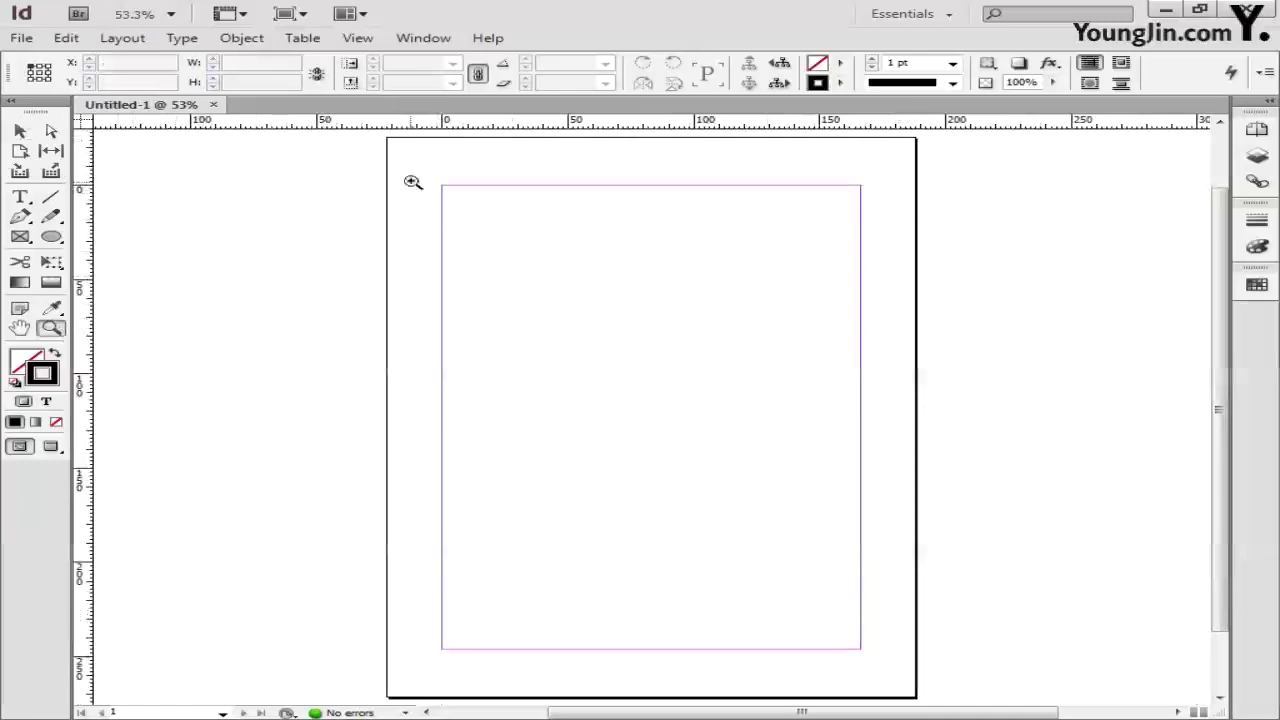
pyautogui.moveTo(406, 166); pyautogui.dragTo(505, 222)
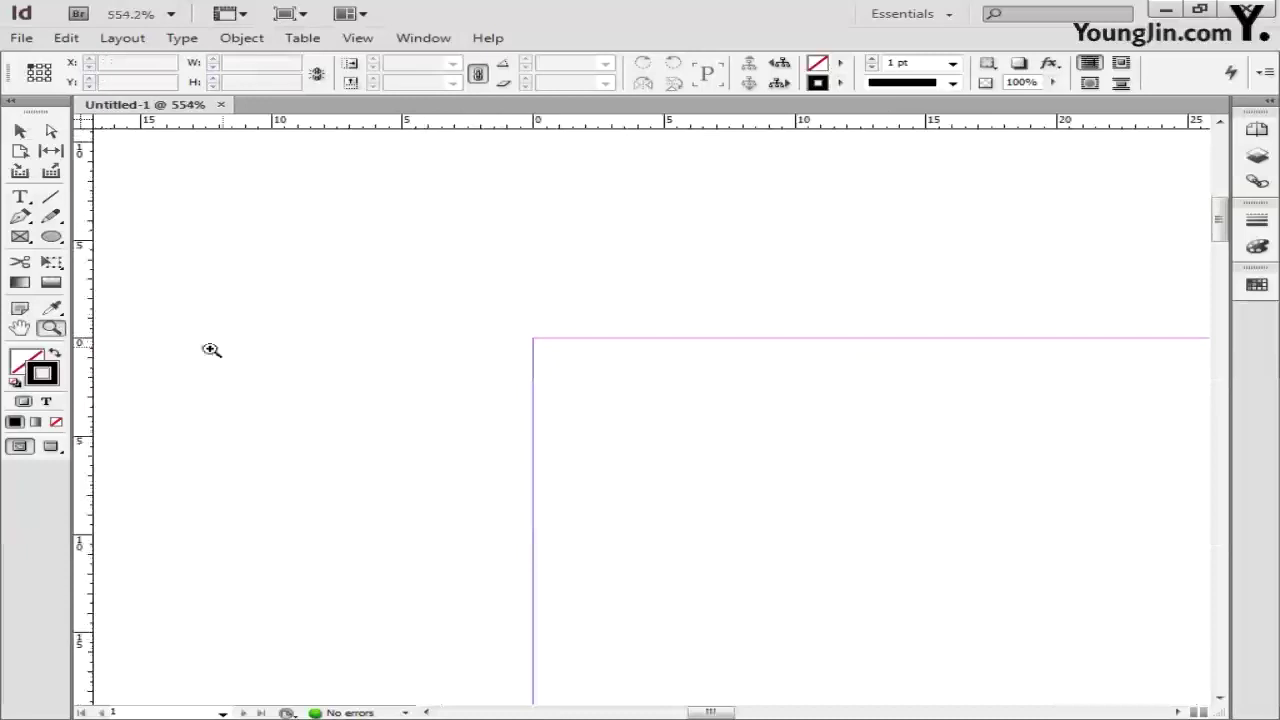
pyautogui.moveTo(88, 350); pyautogui.dragTo(533, 353)
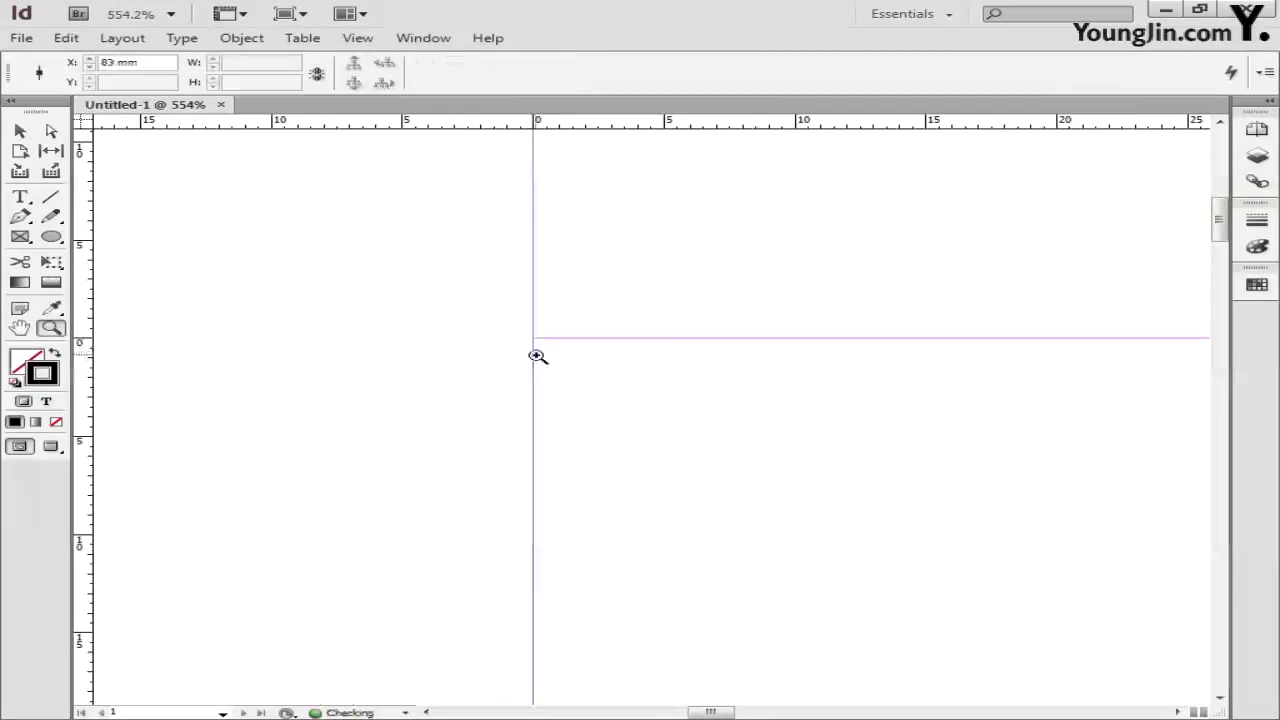
pyautogui.tripleClick(155, 63)
pyautogui.write('3')
pyautogui.press('Return')
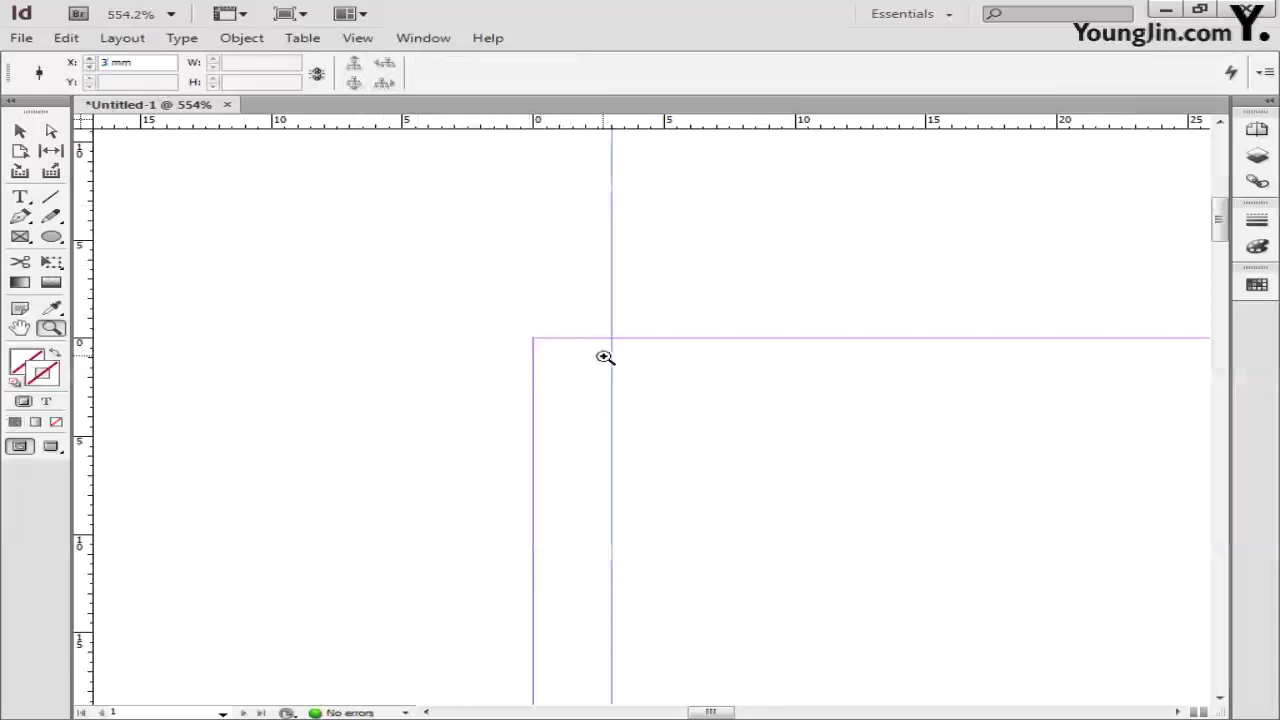
# Place a horizontal guide at Y 3 mm, just inside the top margin.
pyautogui.moveTo(519, 122); pyautogui.dragTo(597, 339)
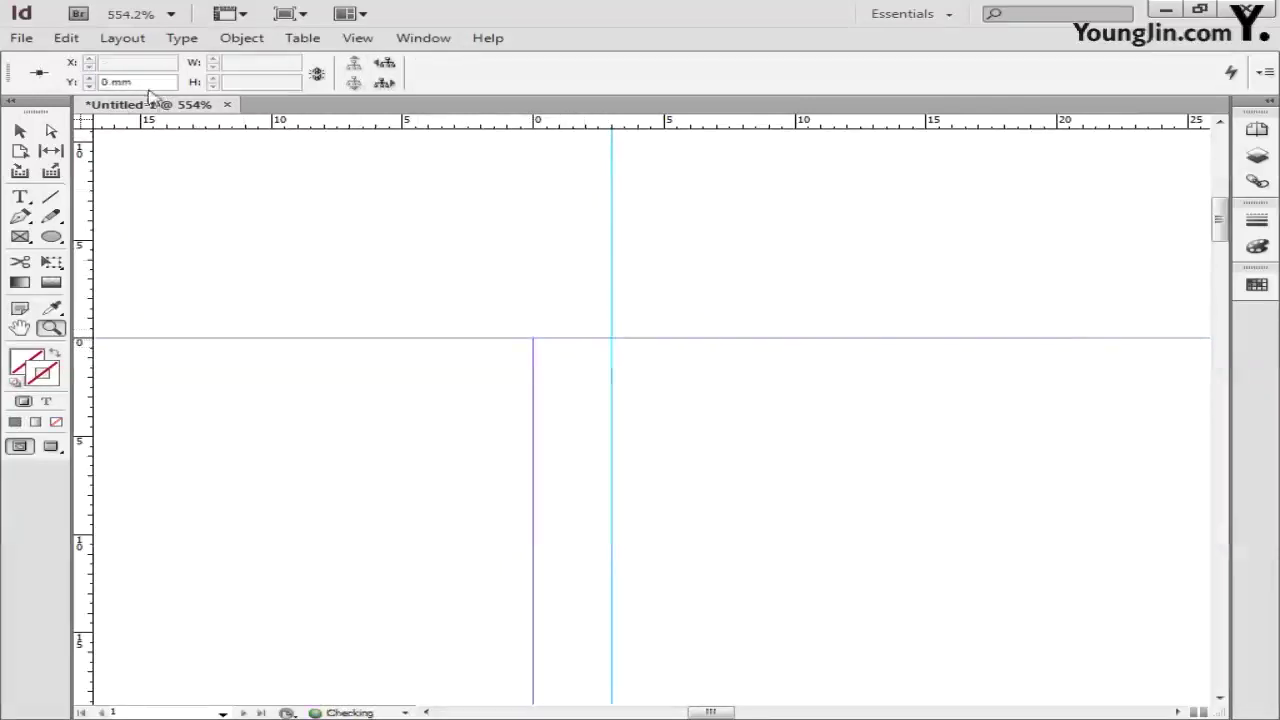
pyautogui.moveTo(138, 82); pyautogui.dragTo(38, 81)
pyautogui.write('3')
pyautogui.press('Return')
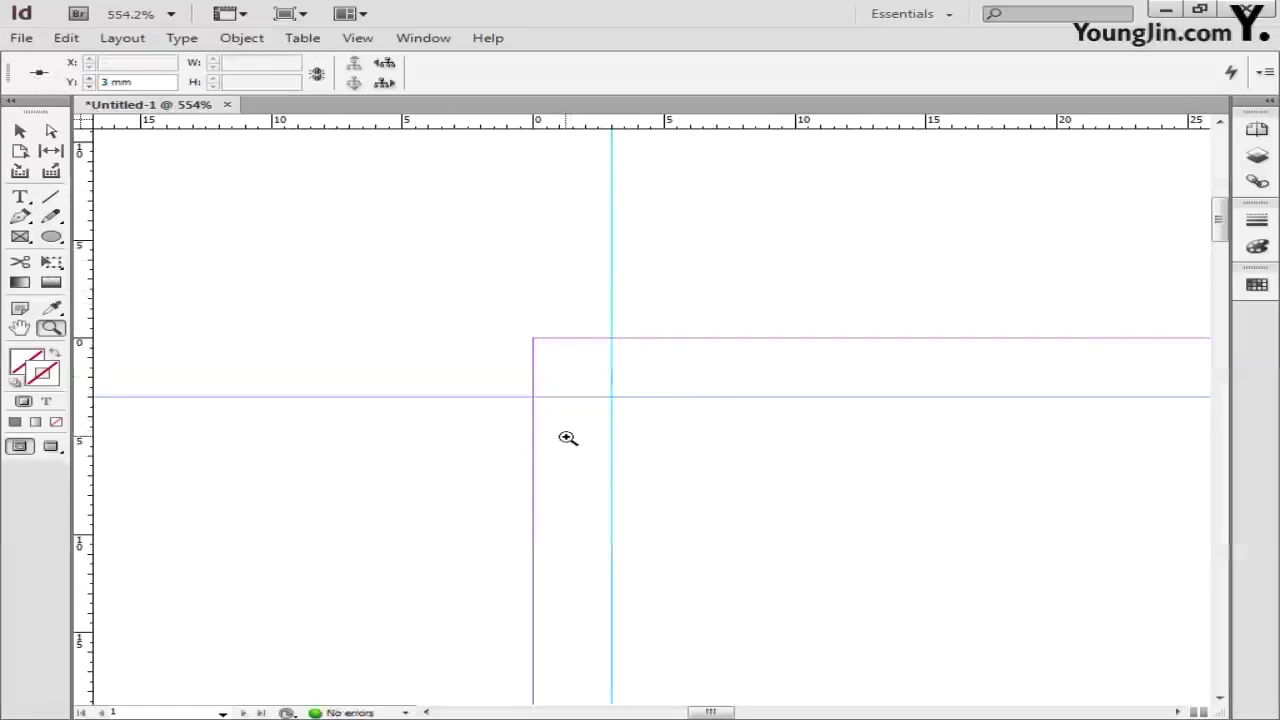
# Place a horizontal guide at Y 243 mm, just inside the bottom margin.
pyautogui.doubleClick(20, 328)
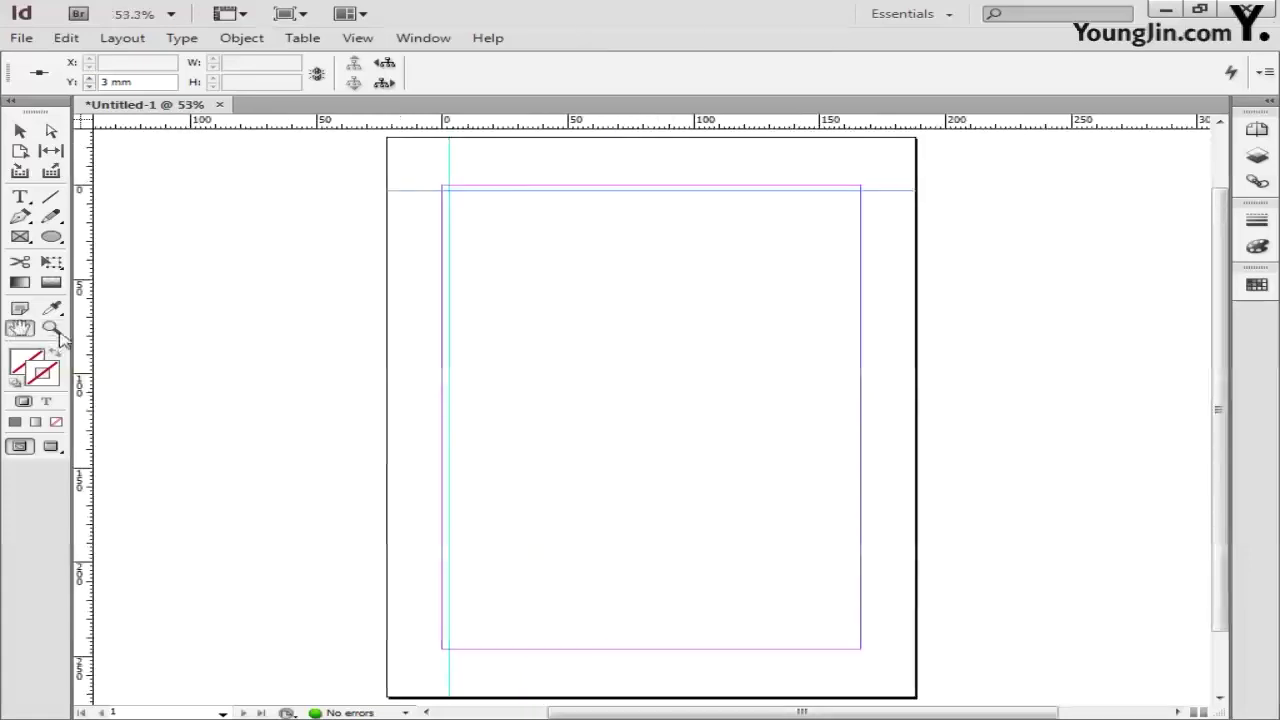
pyautogui.click(52, 330)
pyautogui.moveTo(845, 633); pyautogui.dragTo(889, 664)
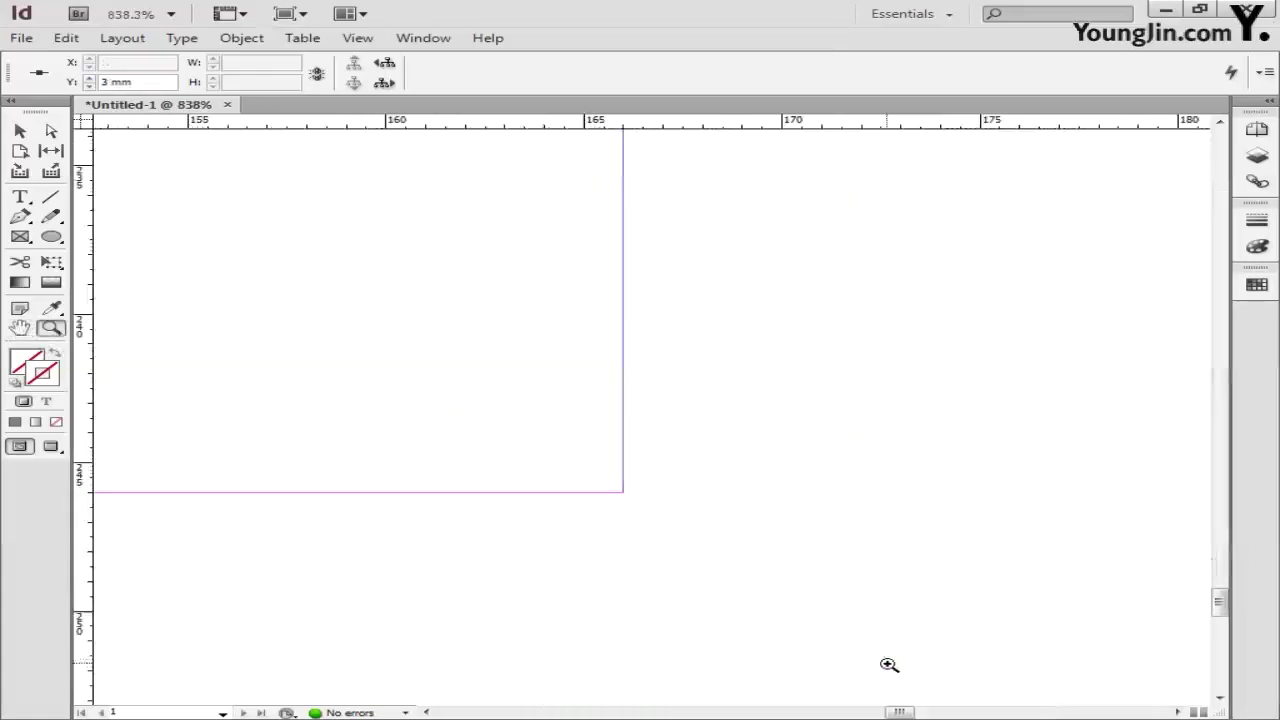
pyautogui.moveTo(570, 123); pyautogui.dragTo(571, 495)
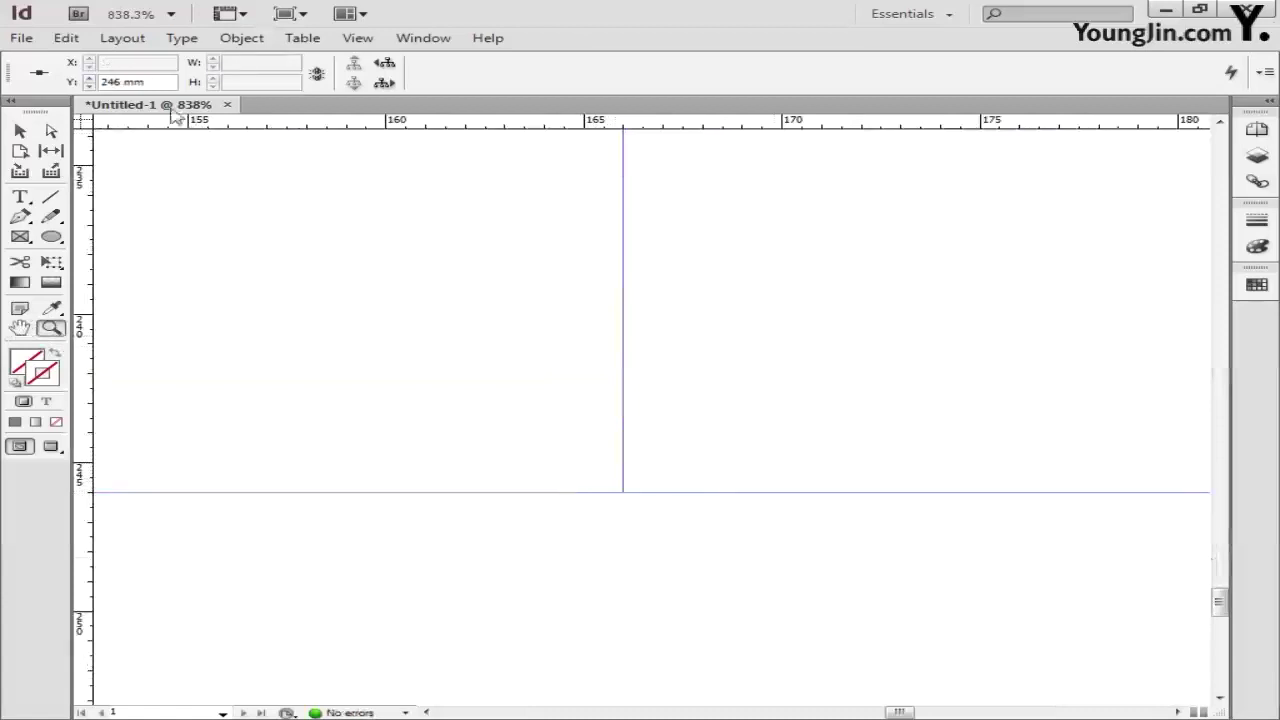
pyautogui.moveTo(148, 82); pyautogui.dragTo(88, 90)
pyautogui.write('243')
pyautogui.press('Return')
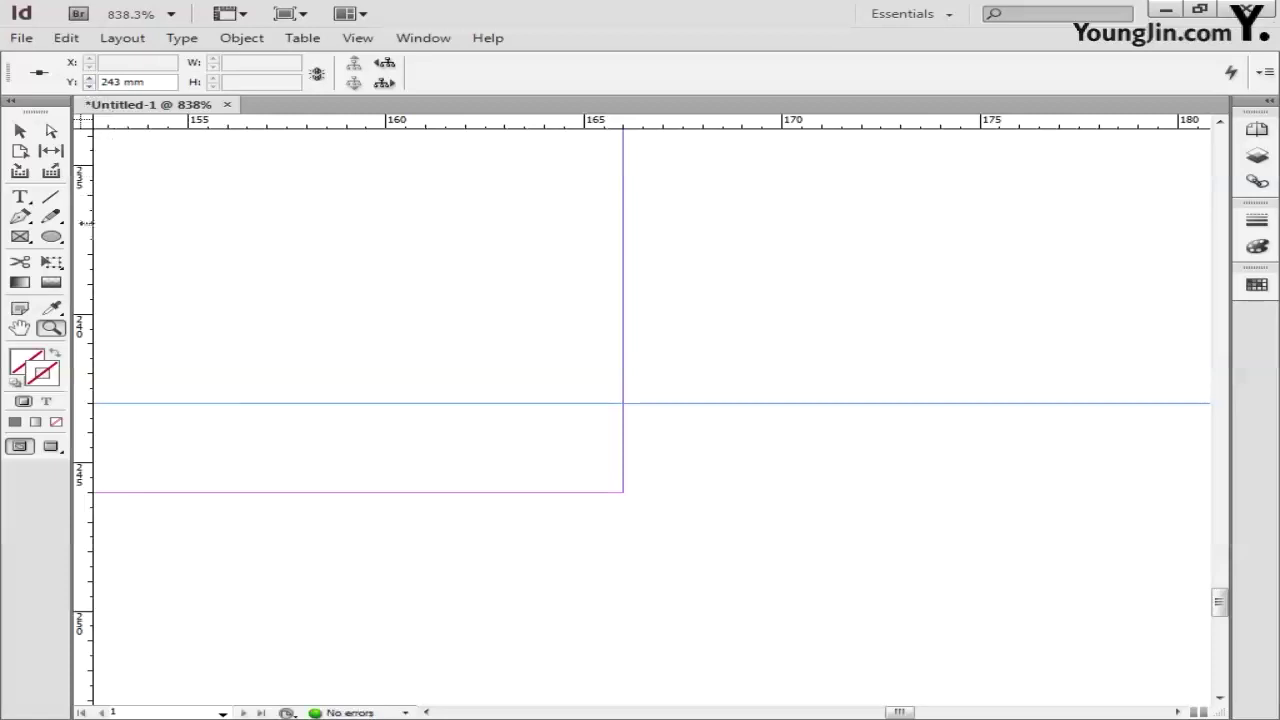
# Place a vertical guide at X 163 mm, just inside the right margin.
pyautogui.moveTo(86, 232); pyautogui.dragTo(623, 276)
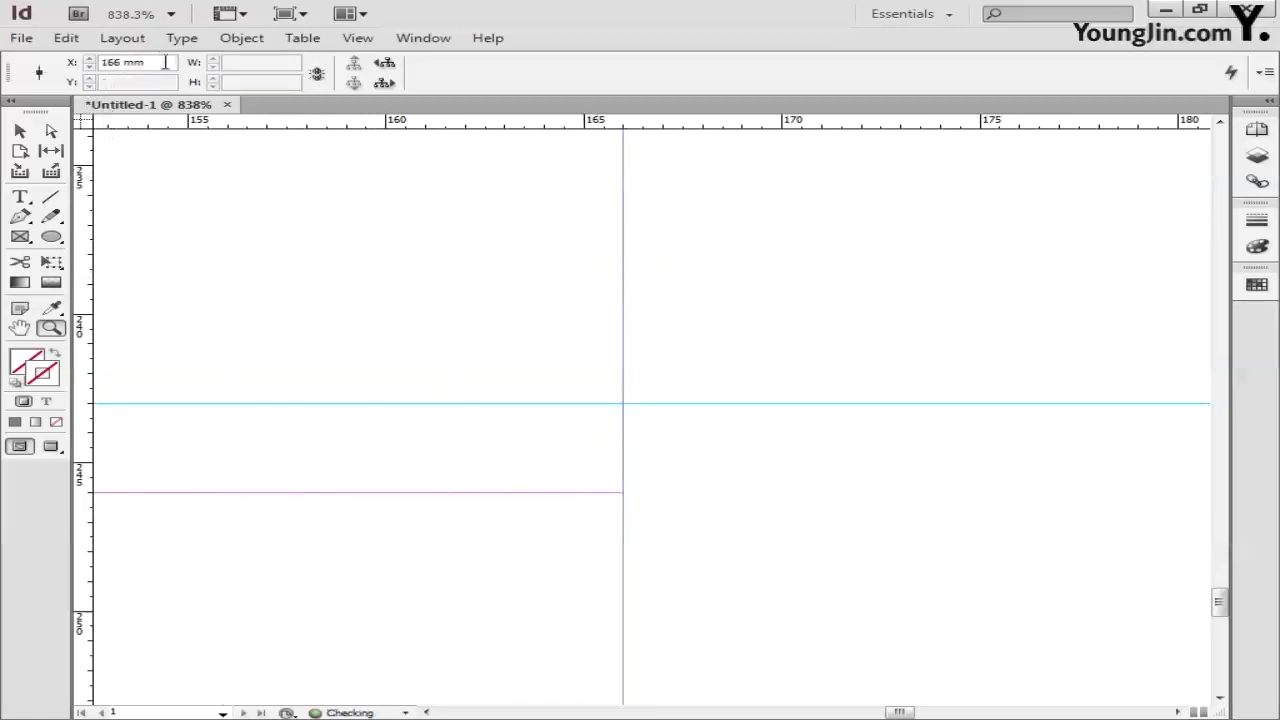
pyautogui.moveTo(162, 62); pyautogui.dragTo(26, 66)
pyautogui.write('163')
pyautogui.press('Return')
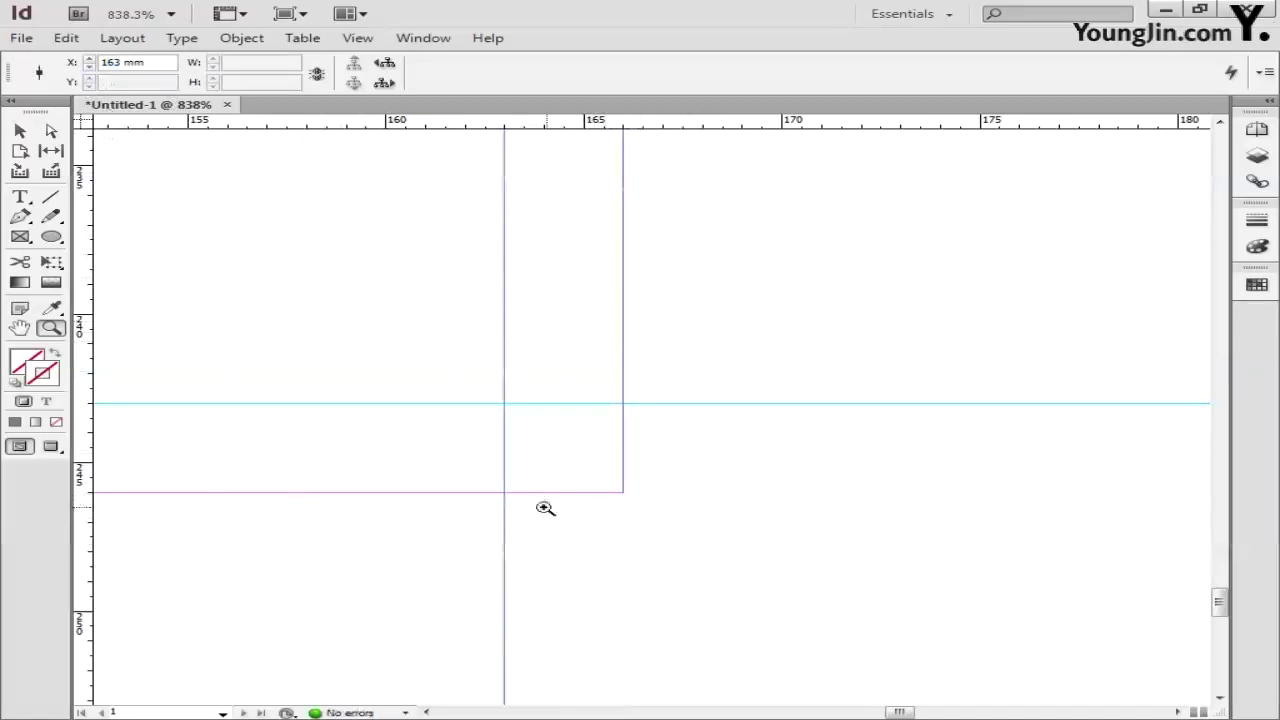
# Draw a vertical line about 6.6 mm long and a horizontal line about 6.5 mm long outside the upper-left margin corner.
pyautogui.doubleClick(22, 330)
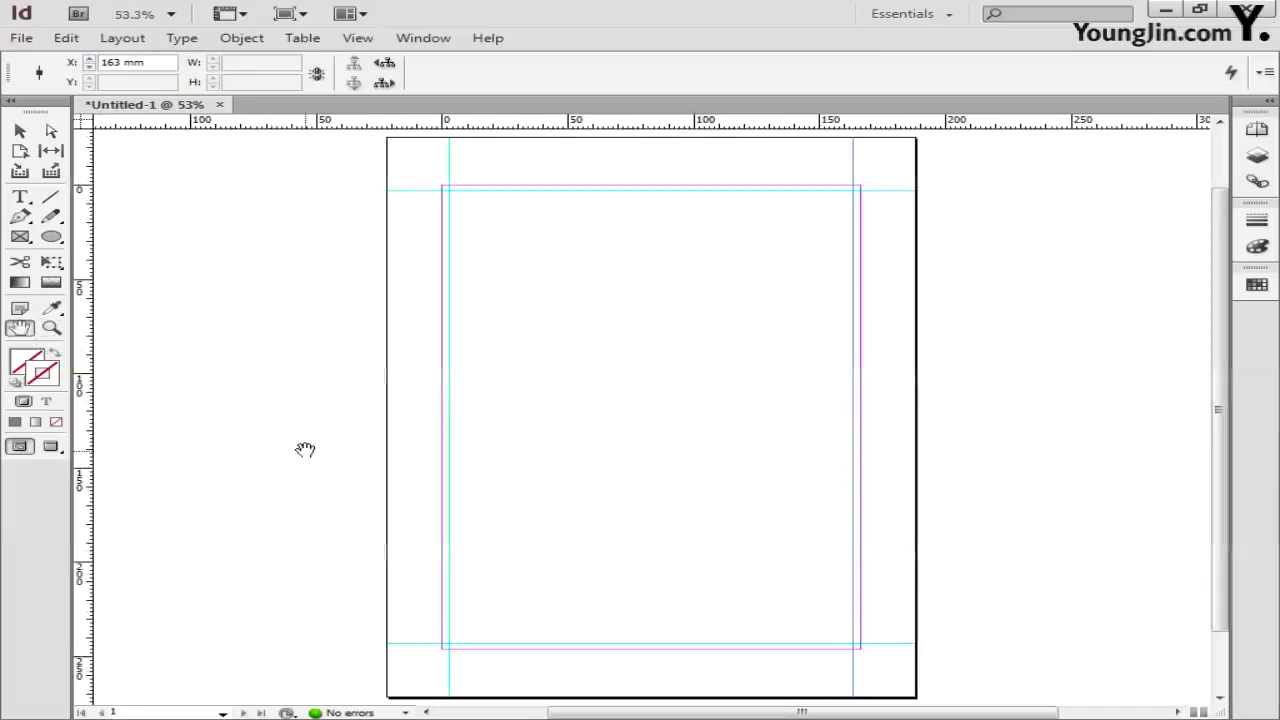
pyautogui.click(52, 328)
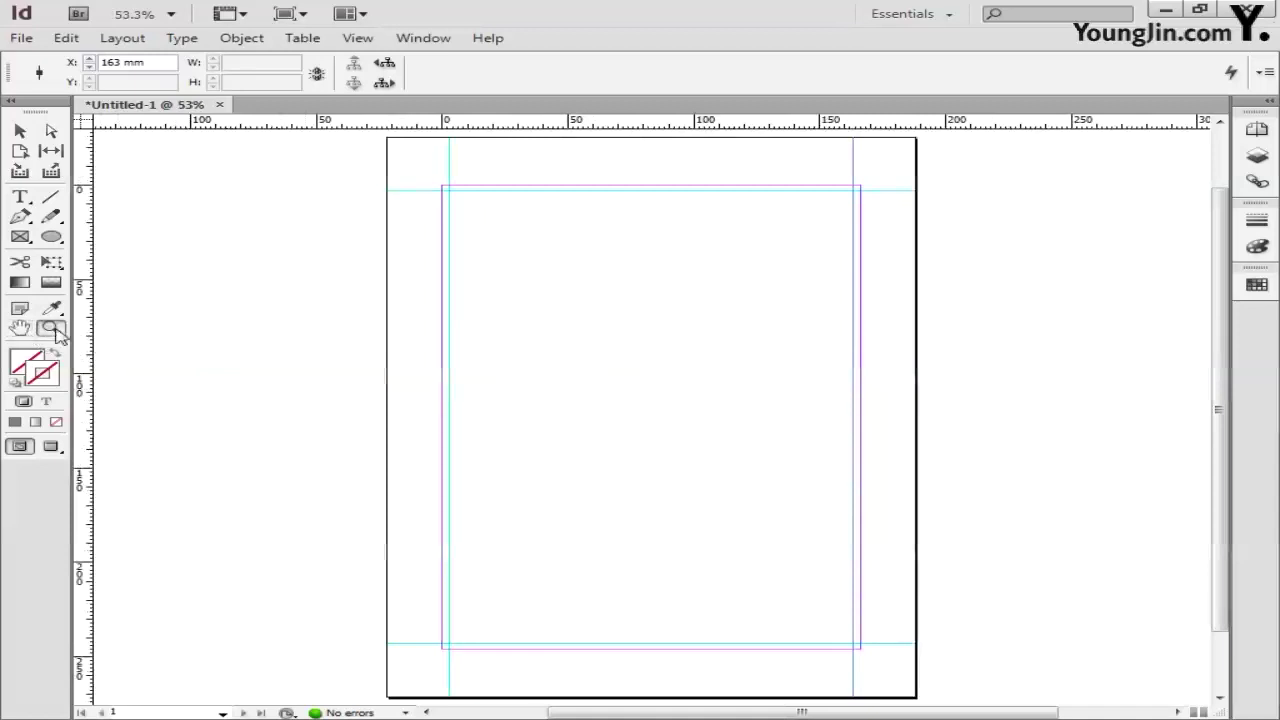
pyautogui.moveTo(451, 197); pyautogui.dragTo(480, 343)
pyautogui.click(44, 199)
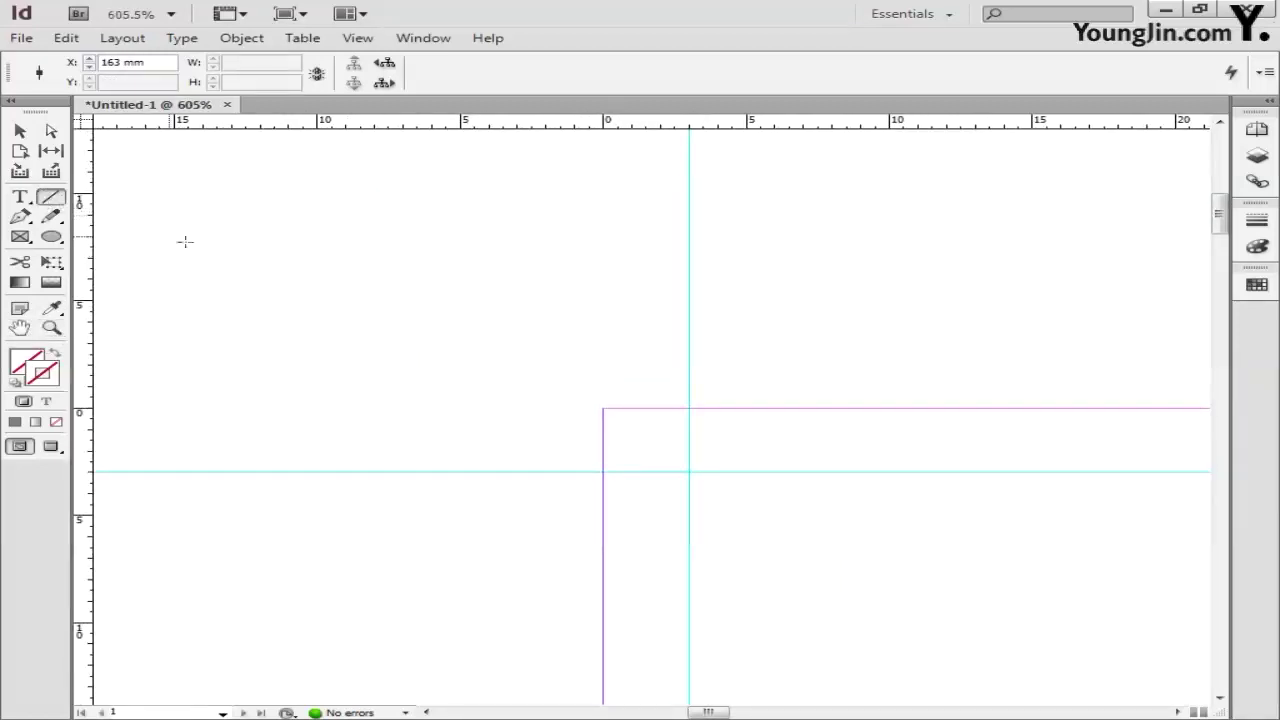
pyautogui.moveTo(661, 372); pyautogui.dragTo(660, 230)
pyautogui.moveTo(496, 454); pyautogui.dragTo(367, 456)
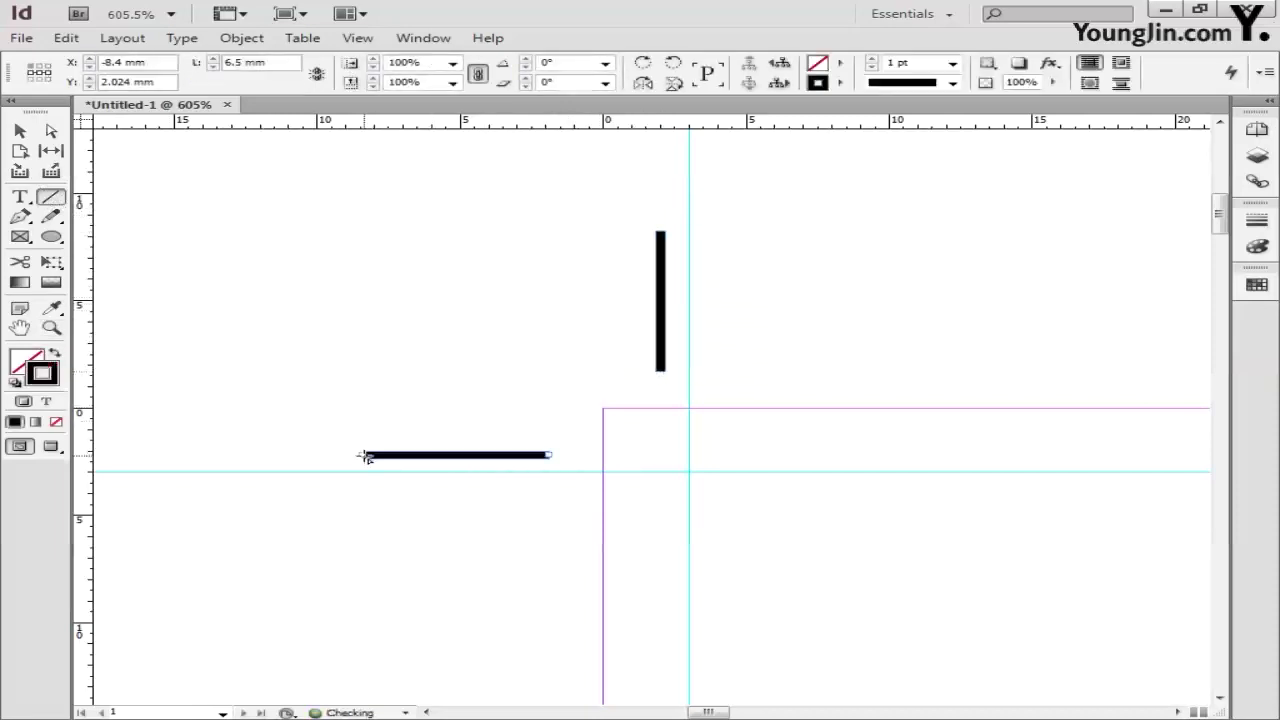
# Set the length of both the vertical and the horizontal line to 5 mm.
pyautogui.click(20, 131)
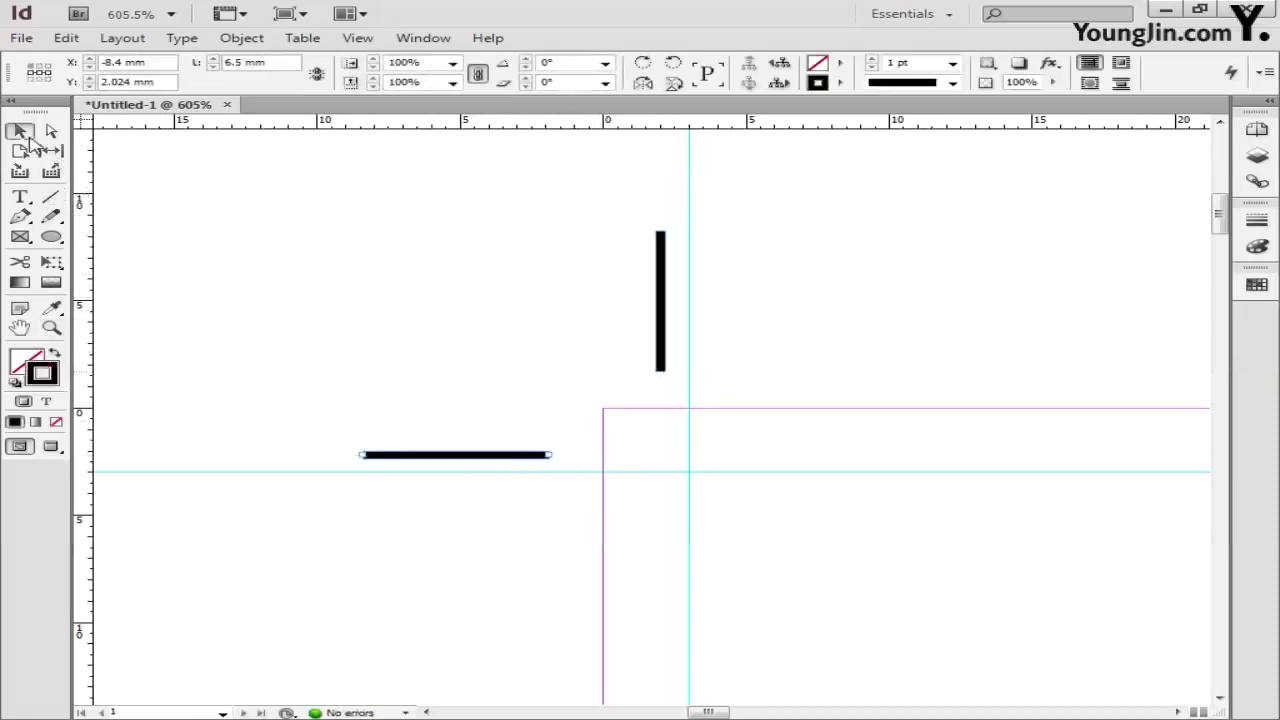
pyautogui.click(663, 331)
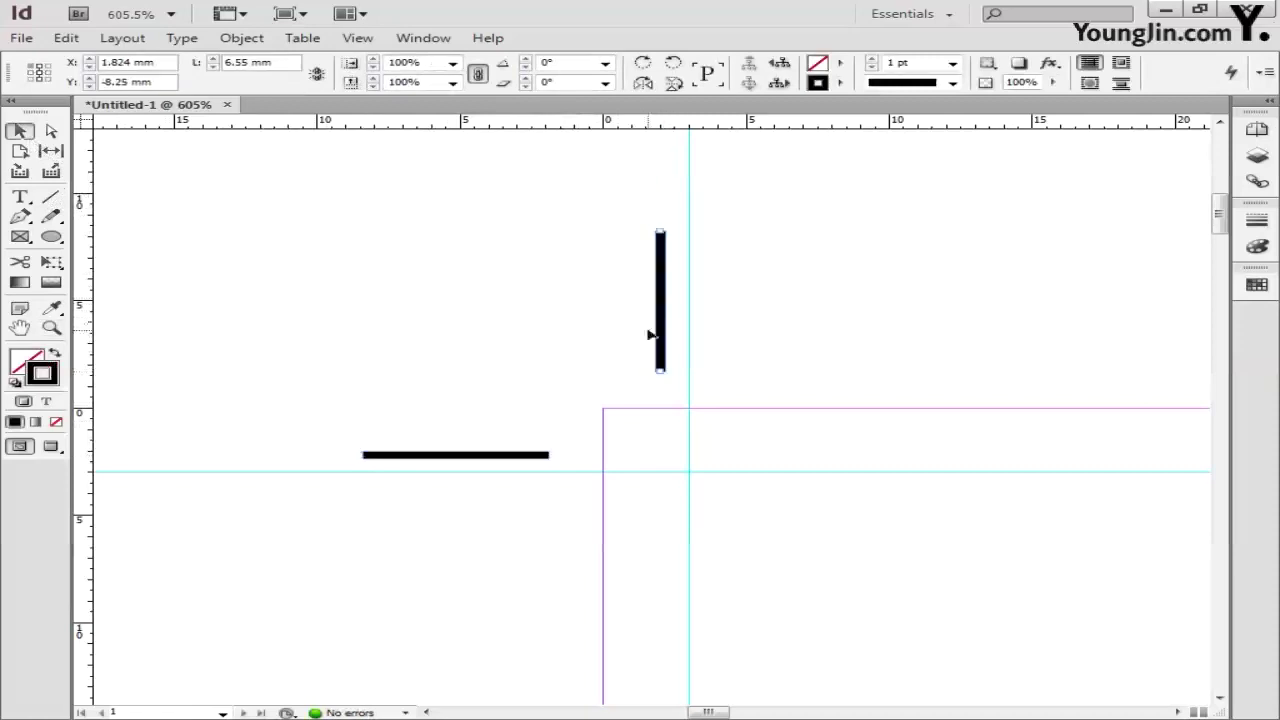
pyautogui.tripleClick(275, 64)
pyautogui.write('5')
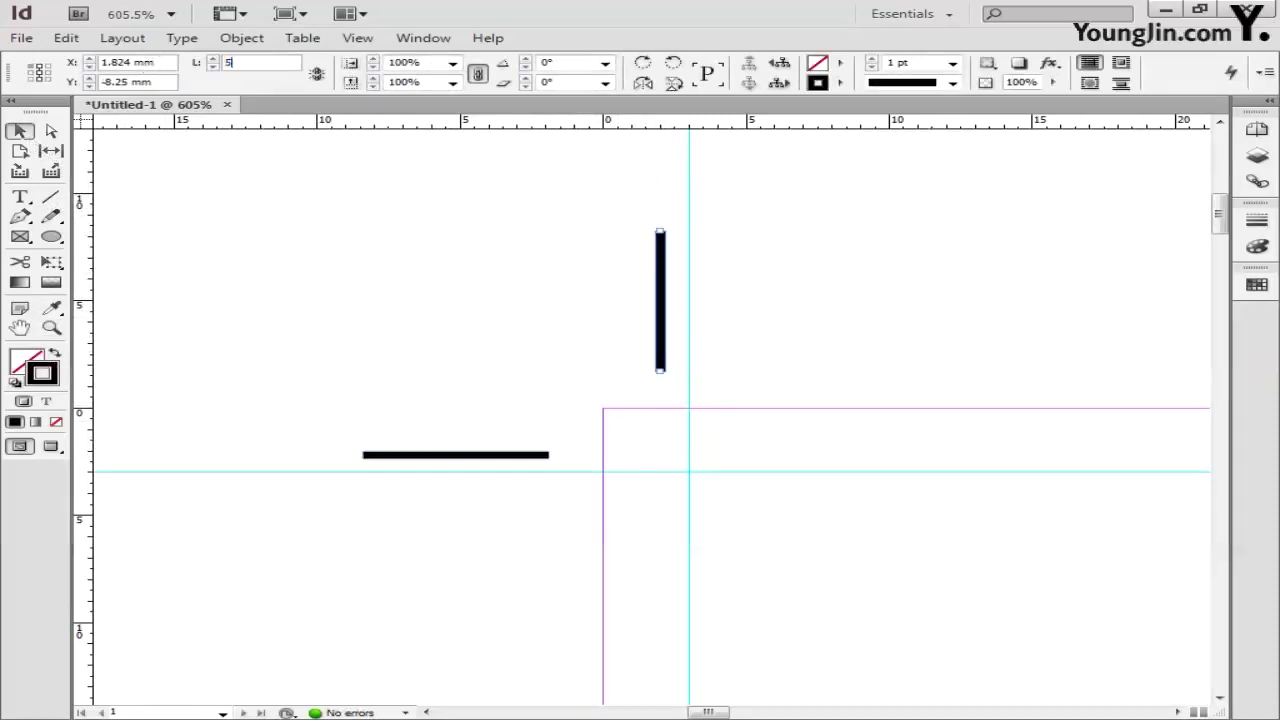
pyautogui.press('Return')
pyautogui.click(474, 456)
pyautogui.tripleClick(280, 64)
pyautogui.write('5')
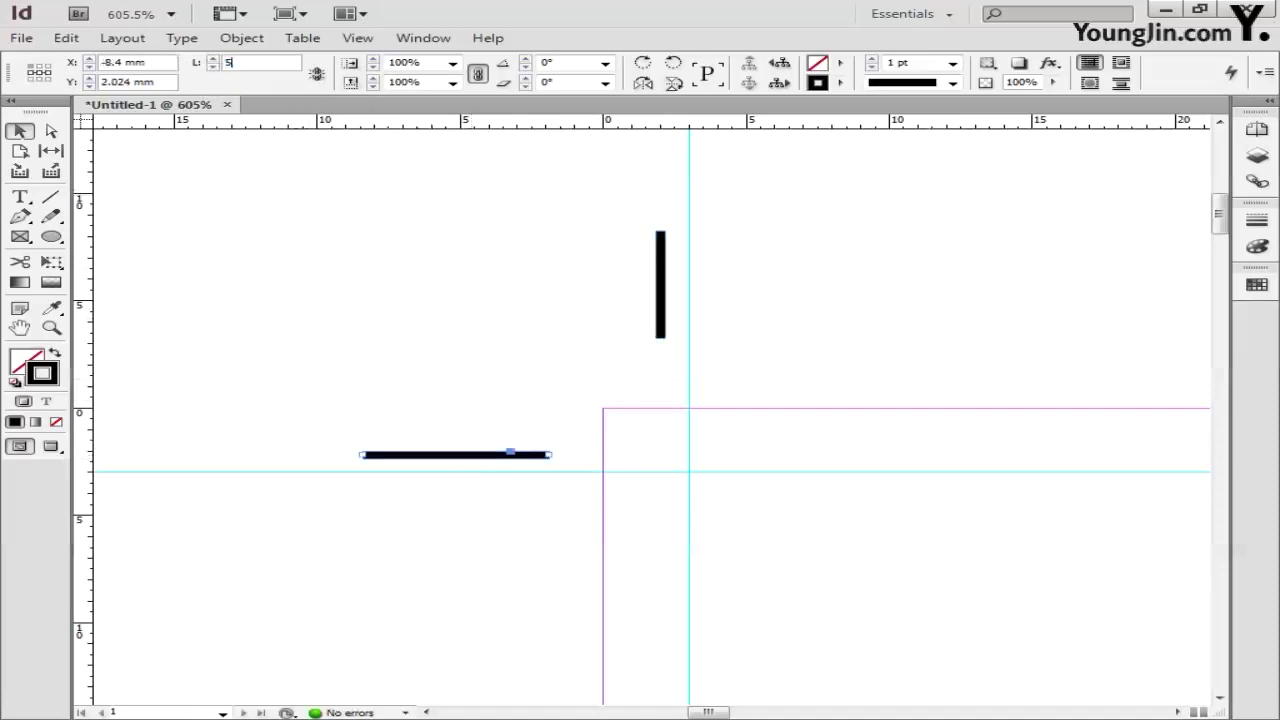
pyautogui.press('Return')
# Align the horizontal line to the Y 3 mm guide, ending at the left margin, and the vertical line to the X 3 mm guide, ending at the top margin.
pyautogui.moveTo(449, 455); pyautogui.dragTo(545, 470)
pyautogui.moveTo(666, 331); pyautogui.dragTo(689, 403)
pyautogui.click(777, 380)
pyautogui.moveTo(777, 380); pyautogui.dragTo(745, 326)
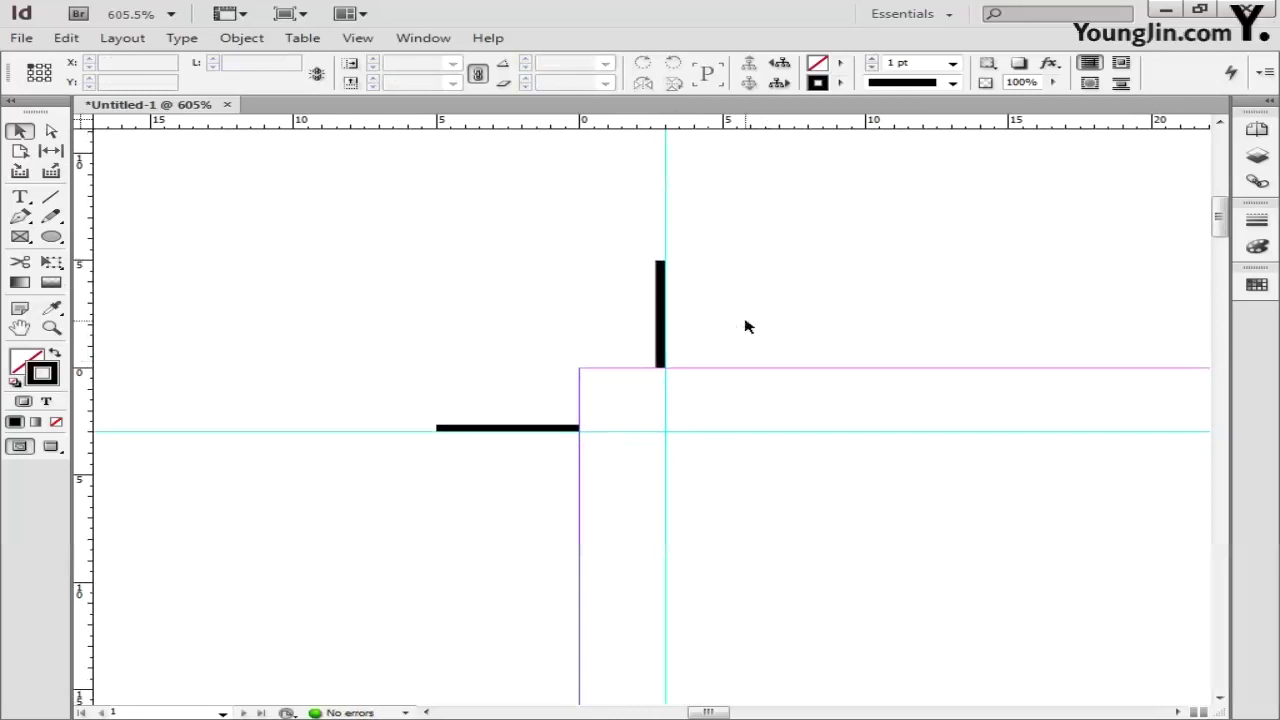
# Copy the two upper-left mark lines and paste them near the upper-right margin corner.
pyautogui.click(660, 330)
pyautogui.keyDown('shift'); pyautogui.click(527, 431); pyautogui.keyUp('shift')
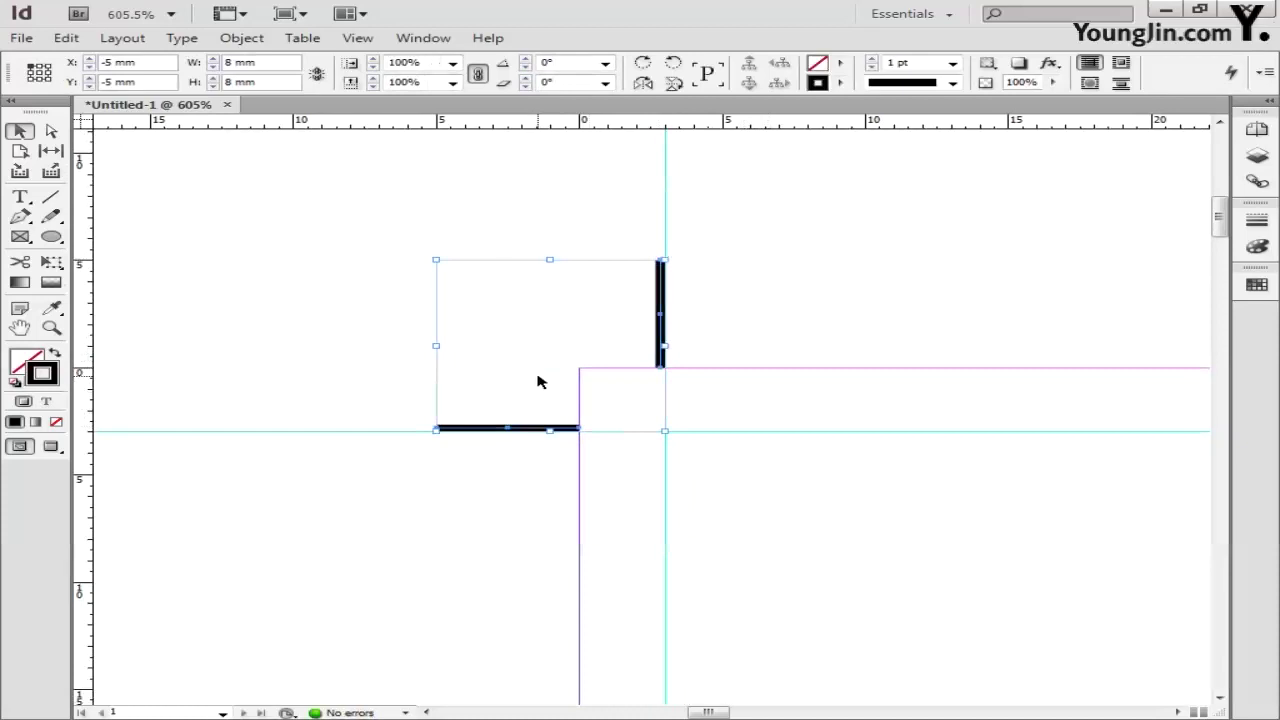
pyautogui.doubleClick(20, 327)
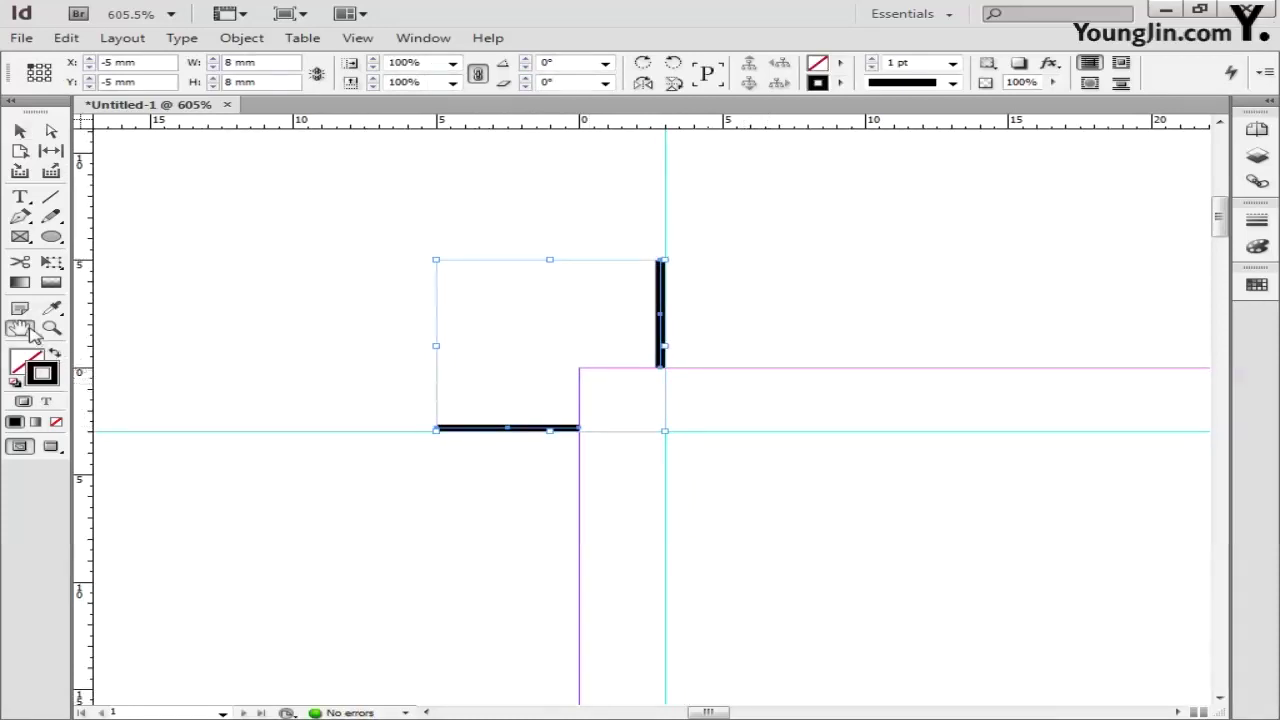
pyautogui.click(51, 327)
pyautogui.moveTo(822, 164); pyautogui.dragTo(895, 214)
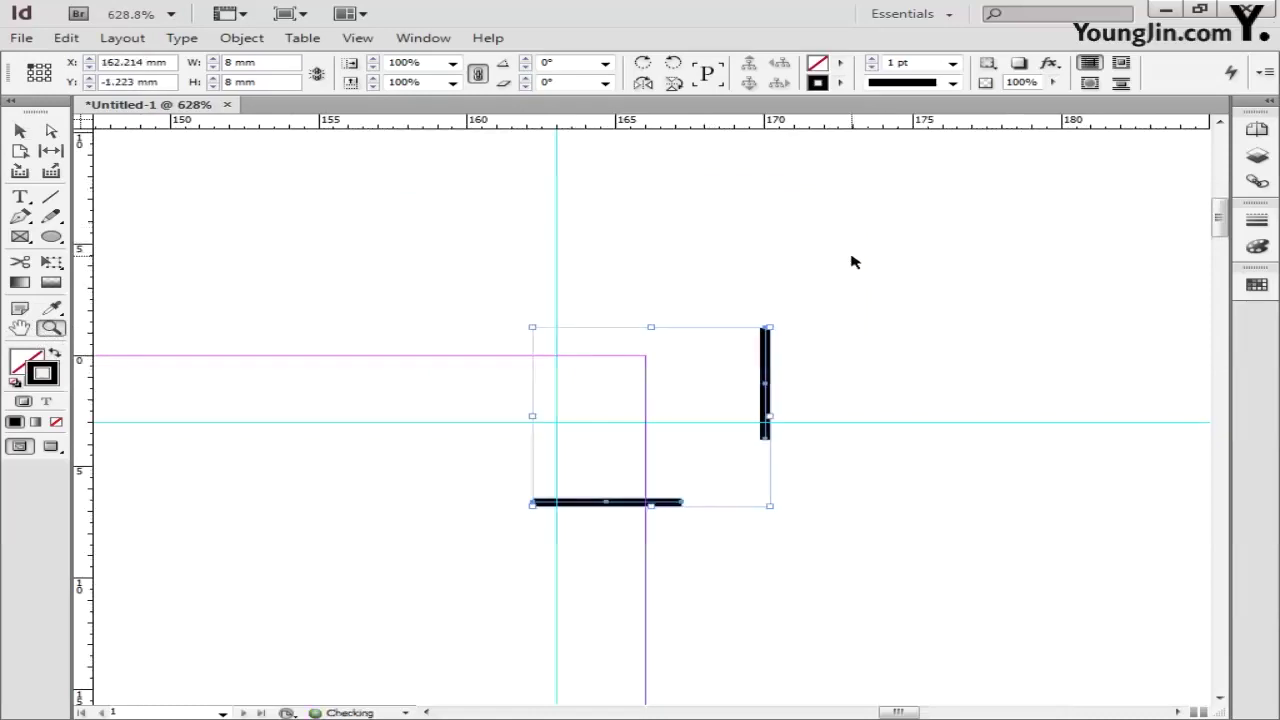
# Align the pasted vertical line to the 163 mm guide above the top margin and the horizontal line to the Y 3 mm guide outside the right margin.
pyautogui.click(22, 131)
pyautogui.click(325, 247)
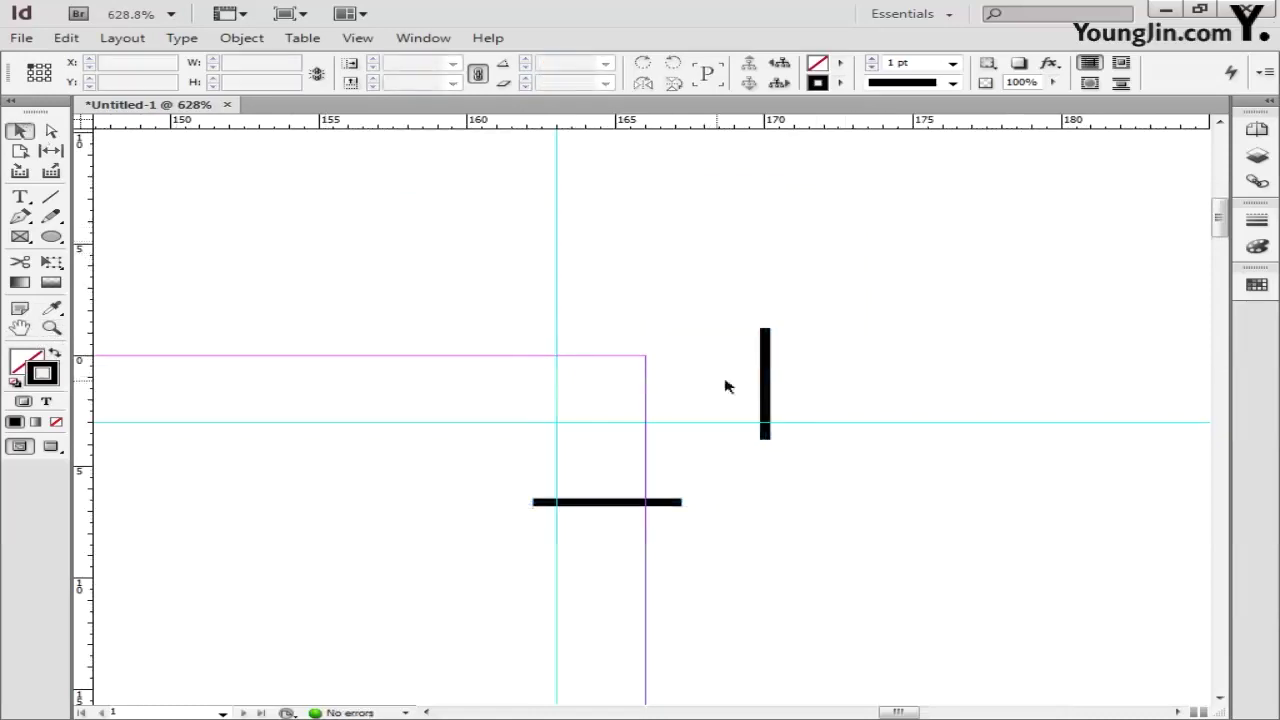
pyautogui.moveTo(766, 395); pyautogui.dragTo(563, 312)
pyautogui.moveTo(603, 502); pyautogui.dragTo(719, 421)
pyautogui.click(443, 366)
pyautogui.doubleClick(20, 327)
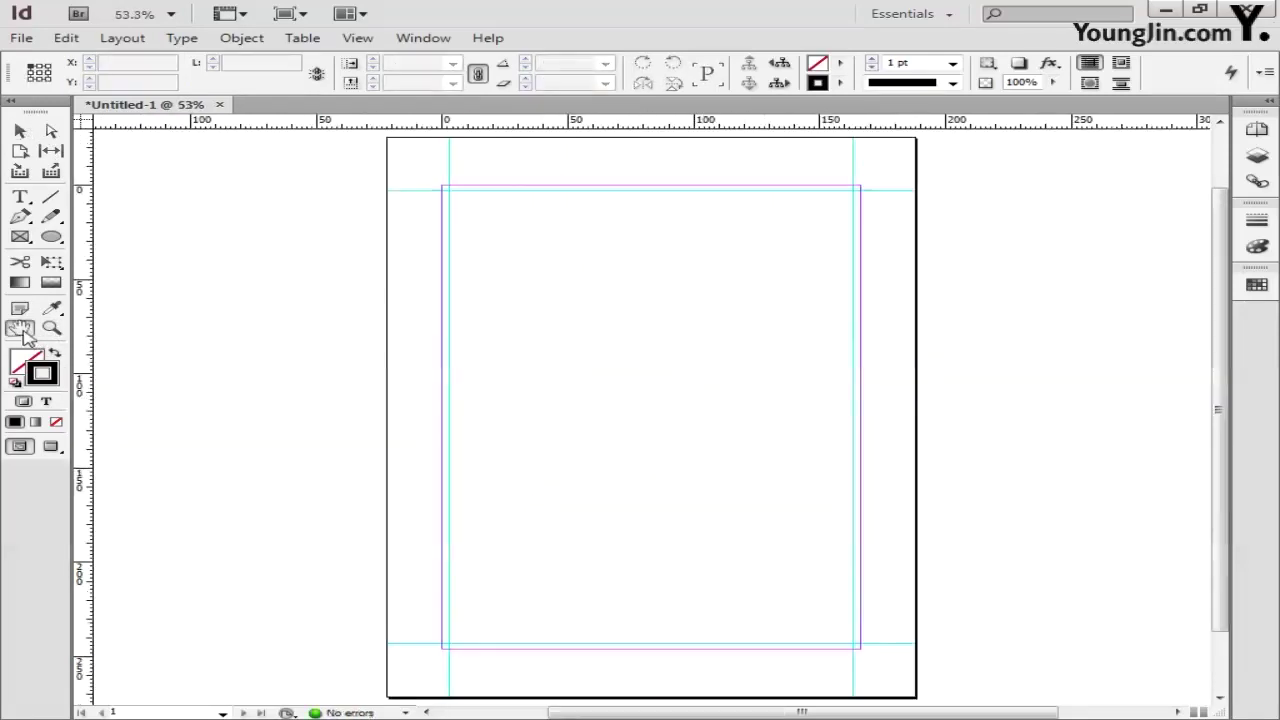
# Paste the mark lines at the lower-left margin corner, aligning the horizontal to the Y 243 mm guide outside the margin and the vertical to the X 3 mm guide below it.
pyautogui.click(51, 327)
pyautogui.moveTo(403, 623); pyautogui.dragTo(479, 669)
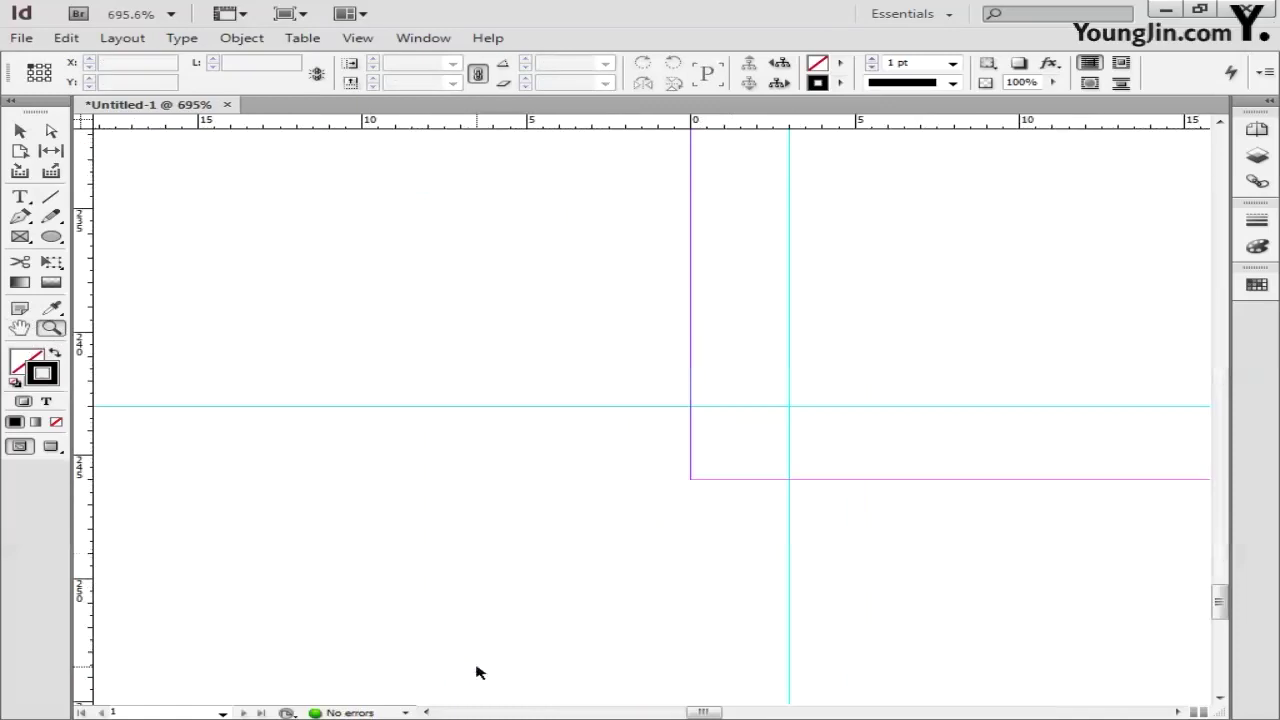
pyautogui.hotkey('ctrl', 'a')
pyautogui.press('v')
pyautogui.click(300, 245)
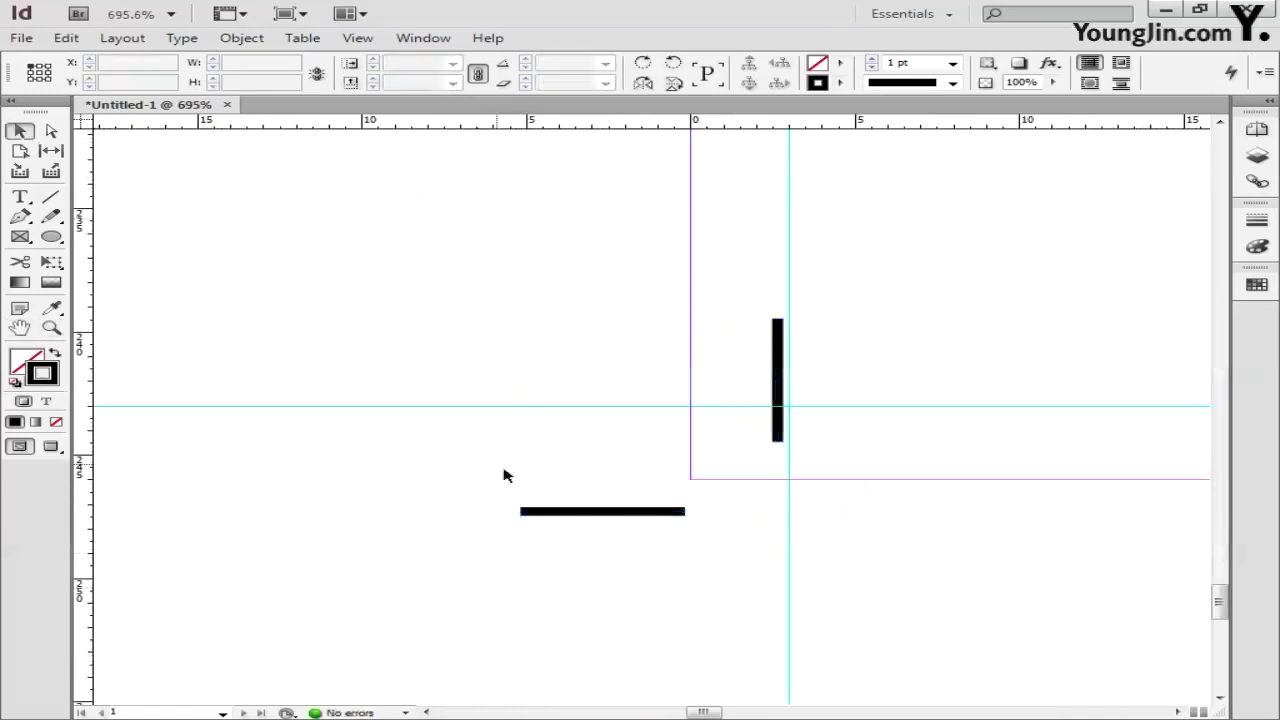
pyautogui.moveTo(634, 513); pyautogui.dragTo(637, 415)
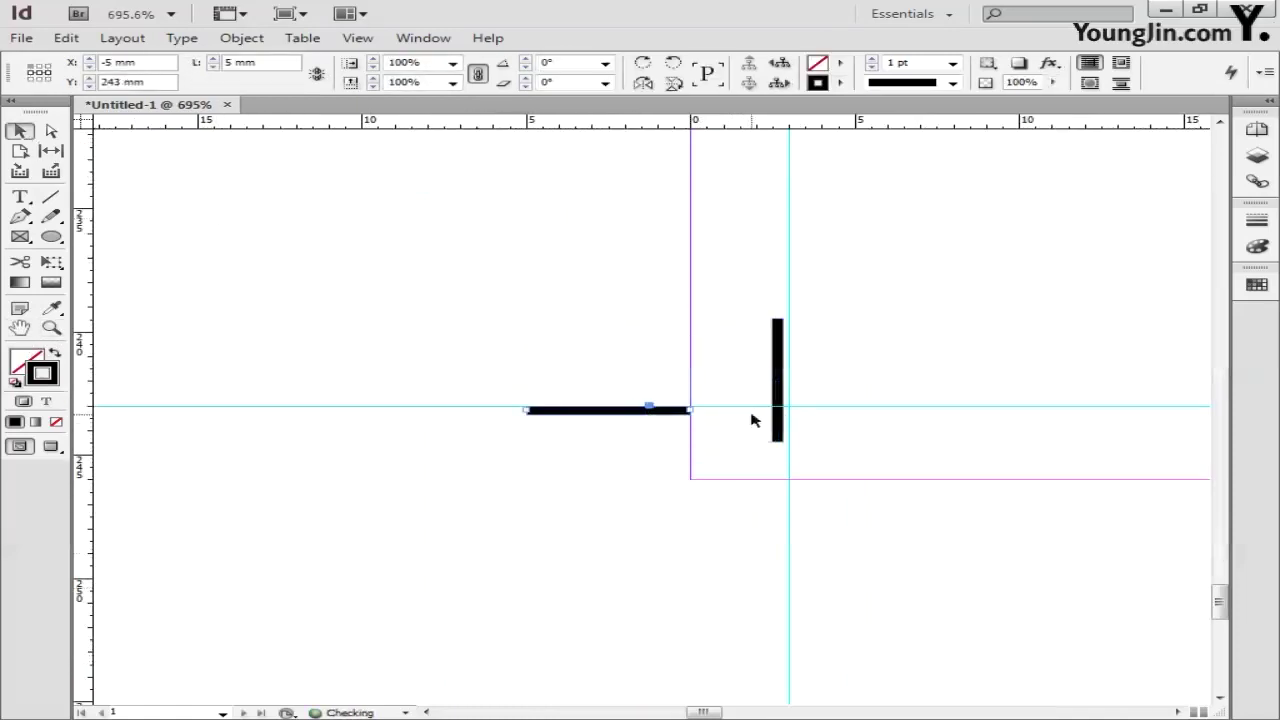
pyautogui.moveTo(777, 438); pyautogui.dragTo(782, 596)
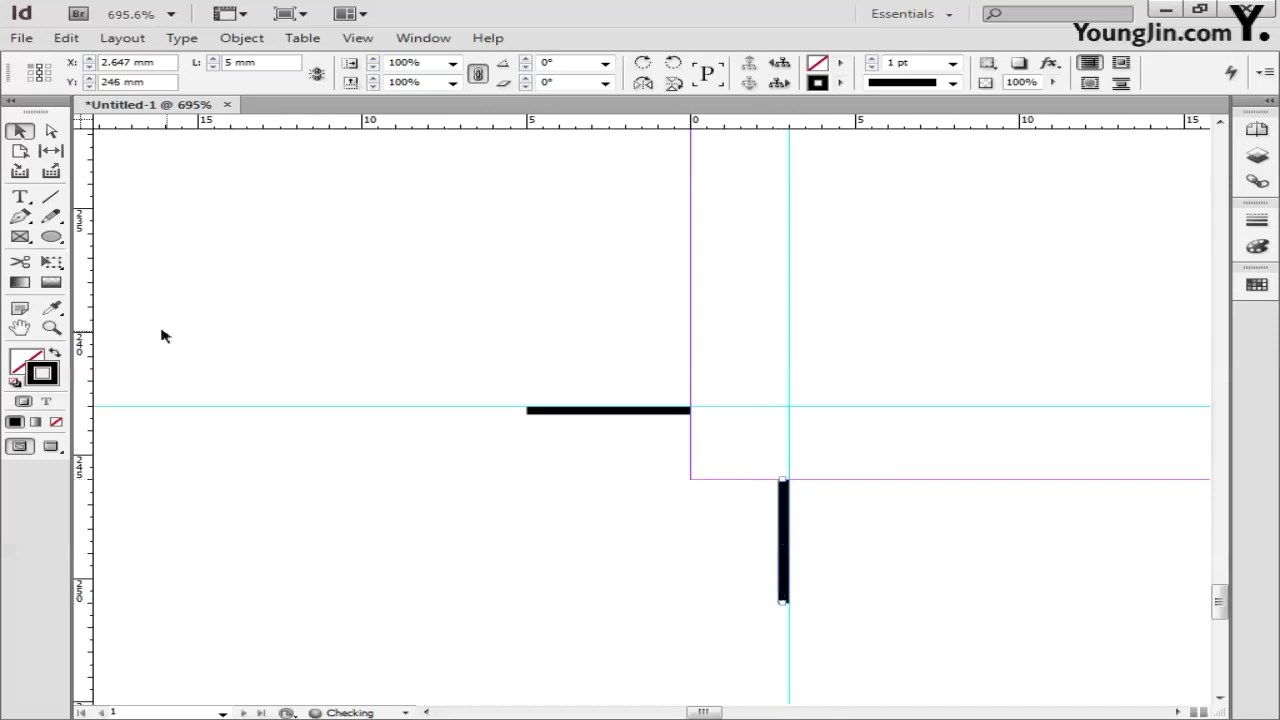
# Paste the mark lines at the lower-right margin corner, aligning the horizontal to the Y 243 mm guide from X 166 mm and the vertical to X 163 mm from Y 246 mm.
pyautogui.doubleClick(25, 330)
pyautogui.click(51, 327)
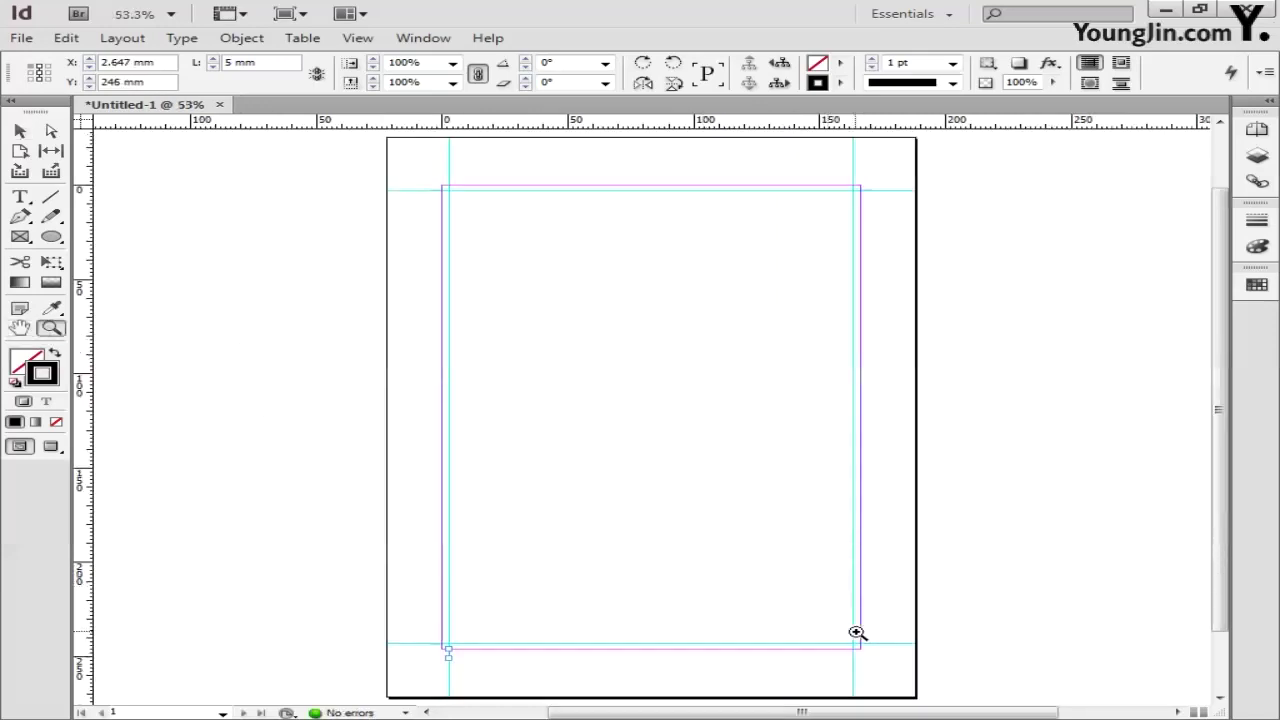
pyautogui.moveTo(837, 631); pyautogui.dragTo(888, 663)
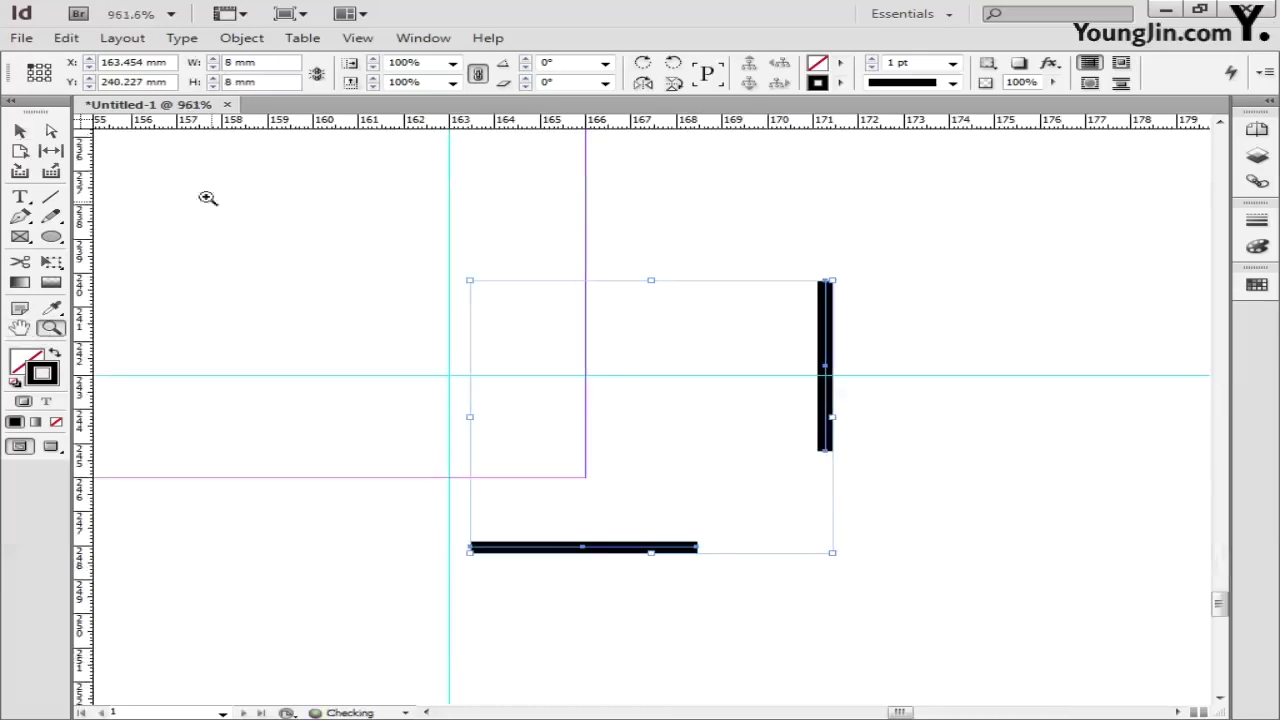
pyautogui.click(20, 131)
pyautogui.click(731, 466)
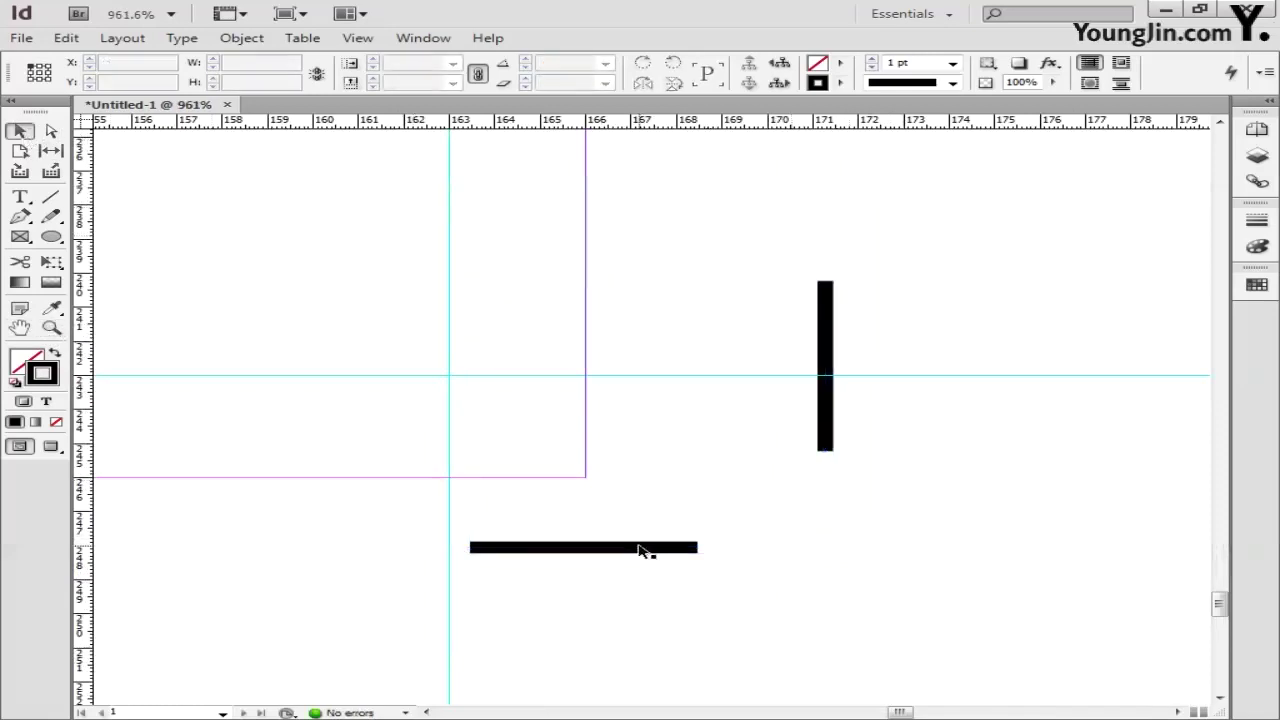
pyautogui.moveTo(646, 549); pyautogui.dragTo(755, 382)
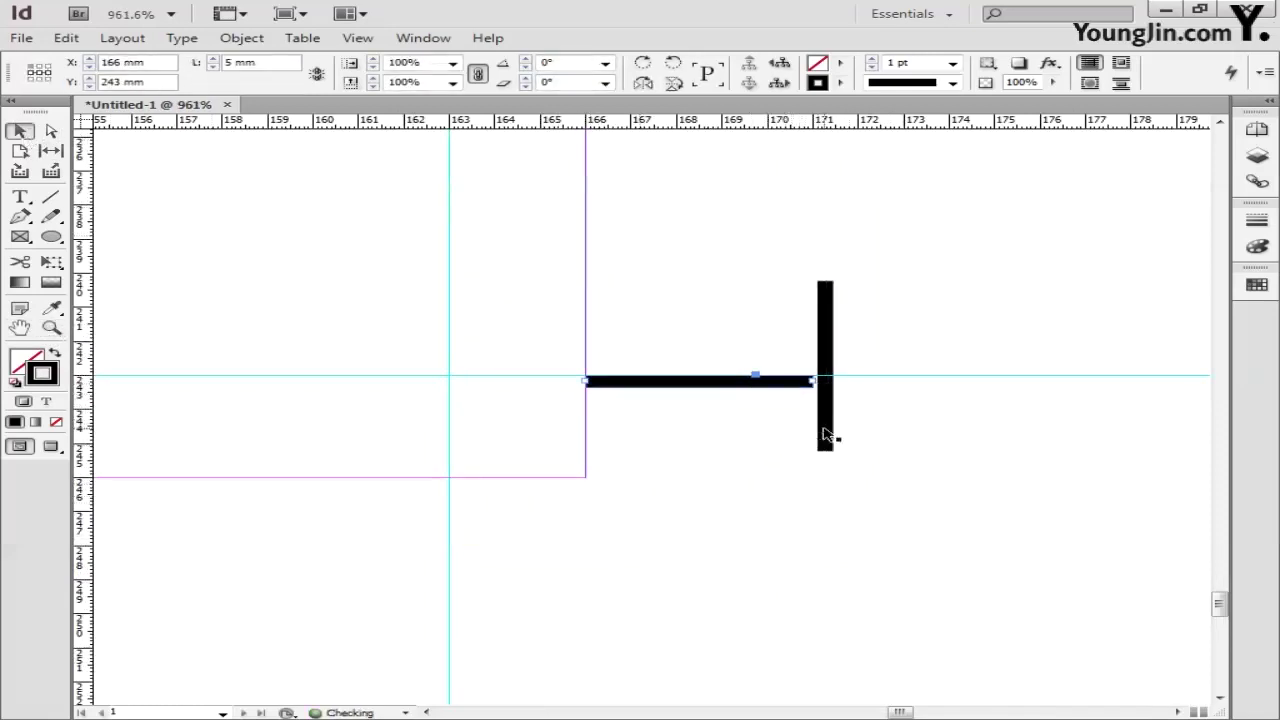
pyautogui.moveTo(823, 433); pyautogui.dragTo(456, 631)
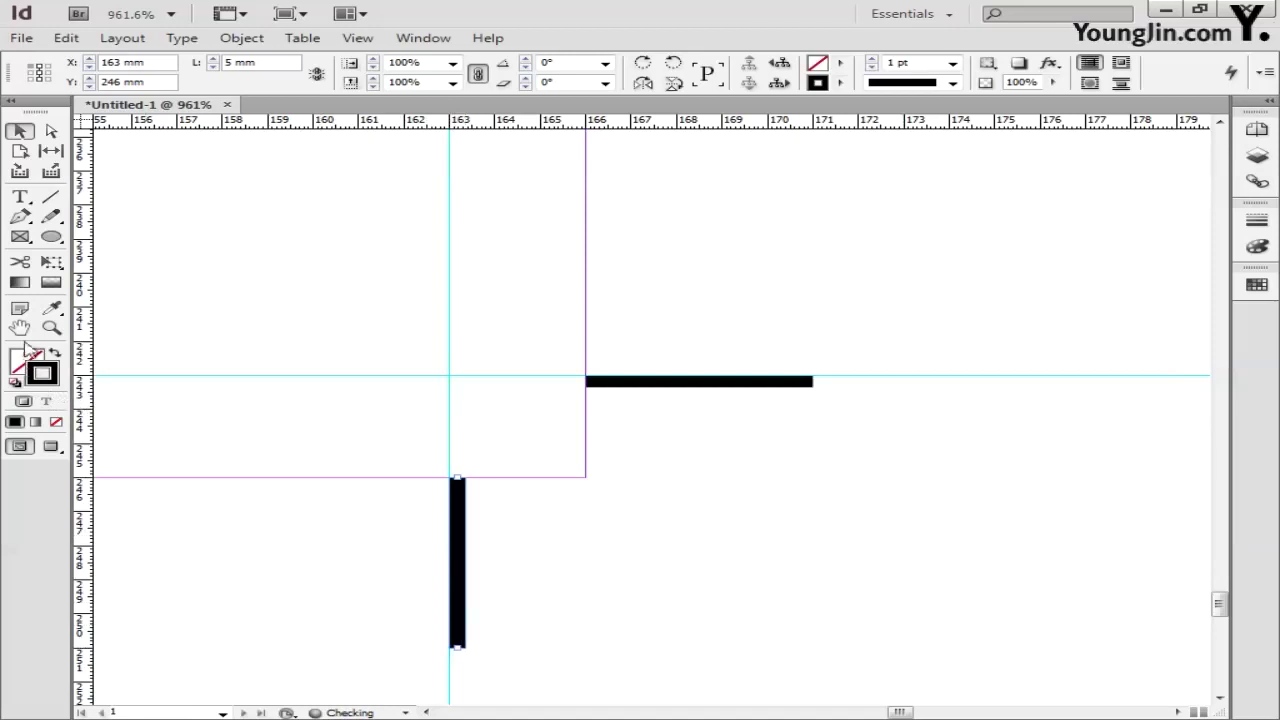
pyautogui.hotkey('ctrl', '0')
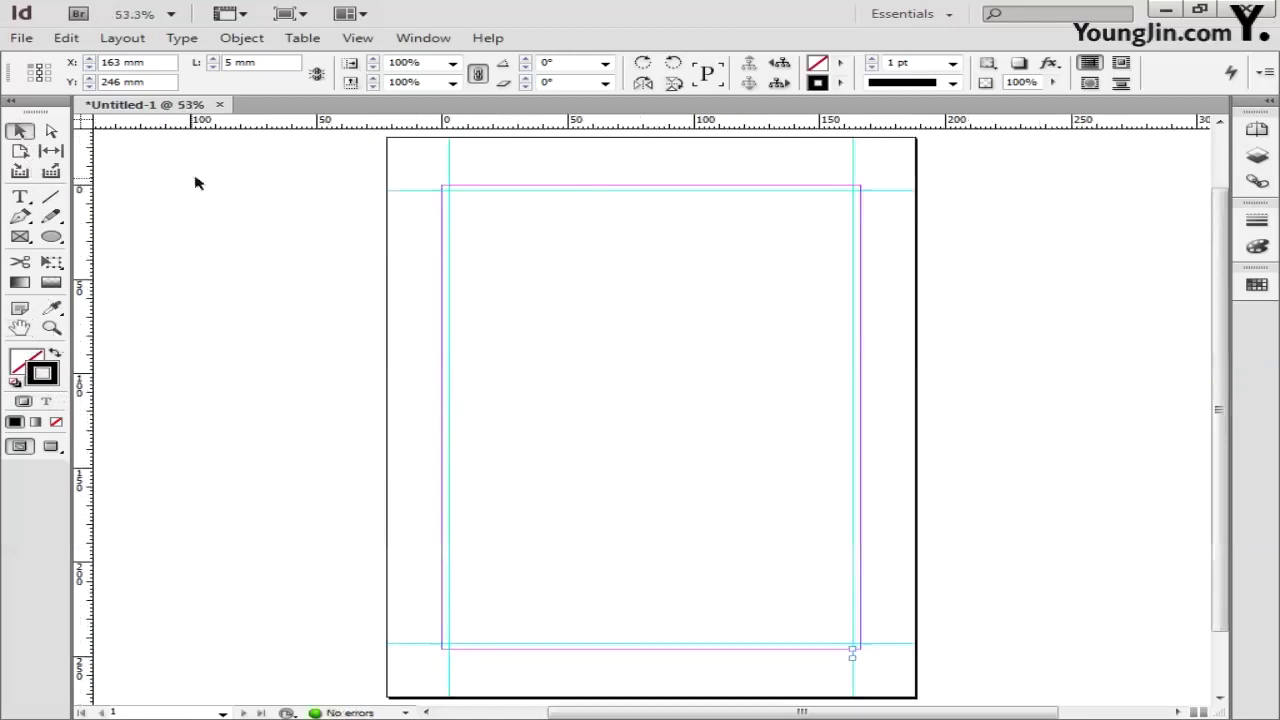
pyautogui.click(243, 174)
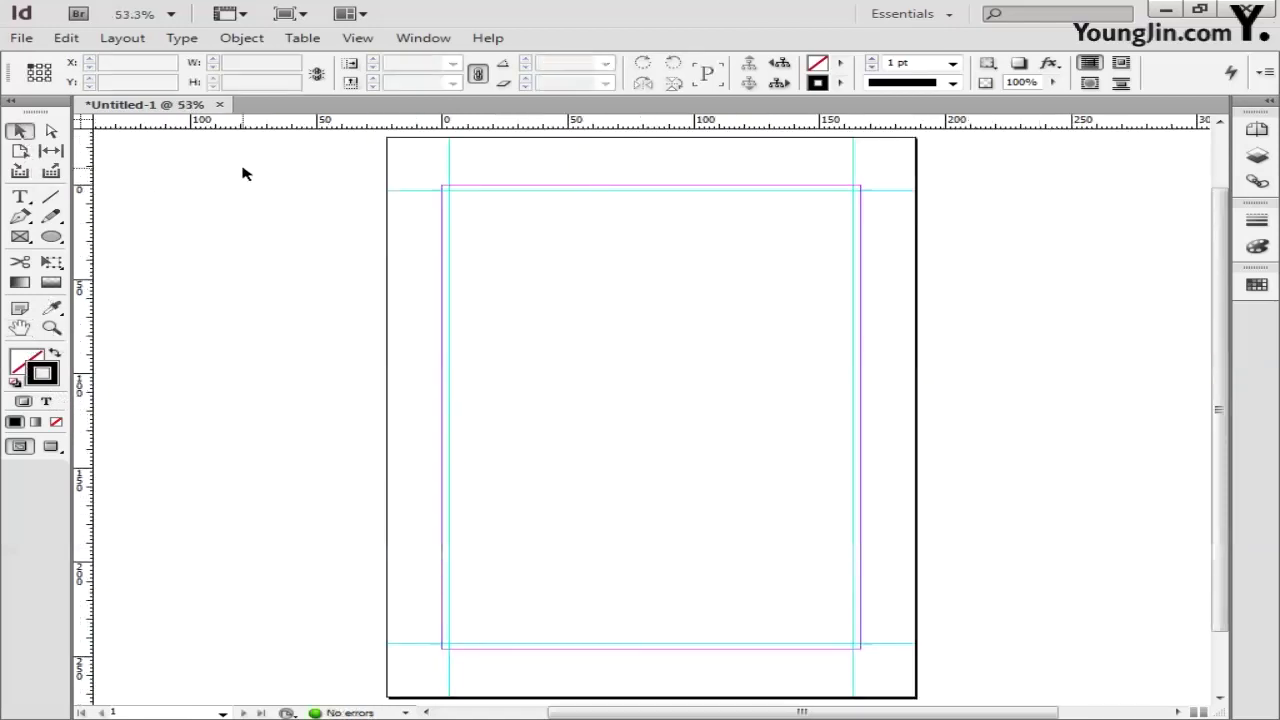
# Place the poster image 01 from the 작업 folder at the upper-left corner of the margin area.
pyautogui.click(21, 38)
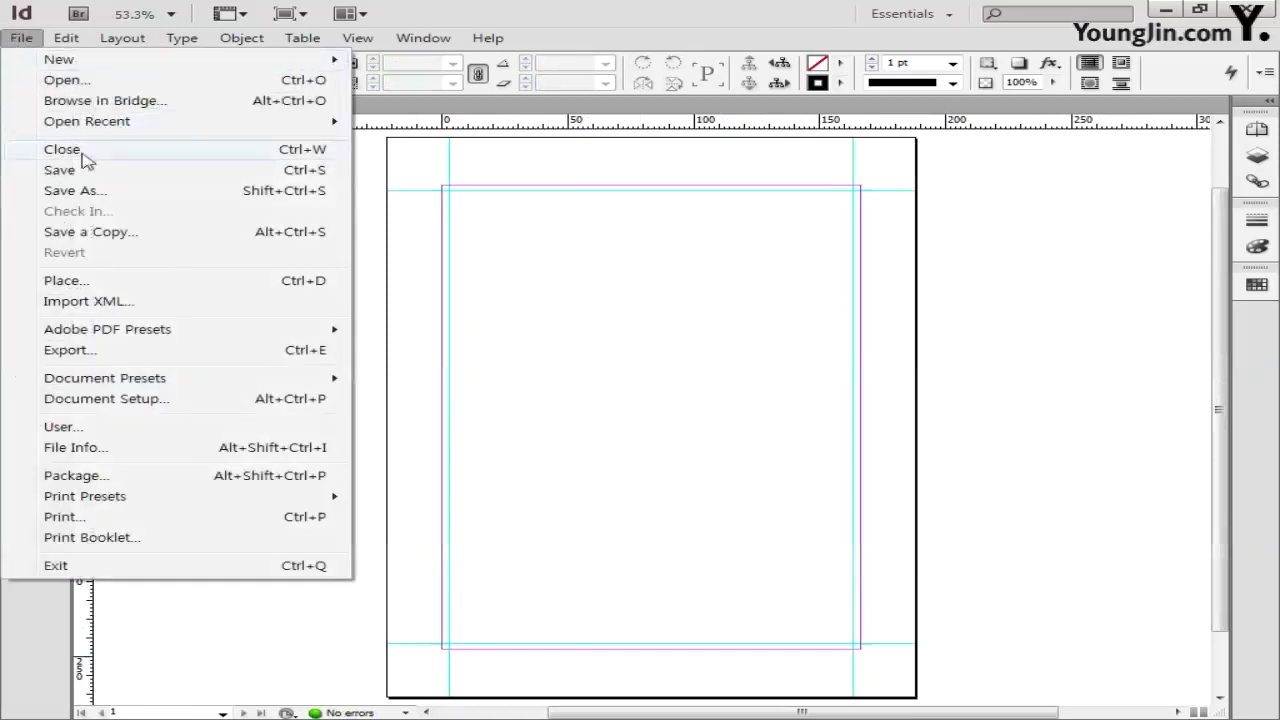
pyautogui.click(62, 280)
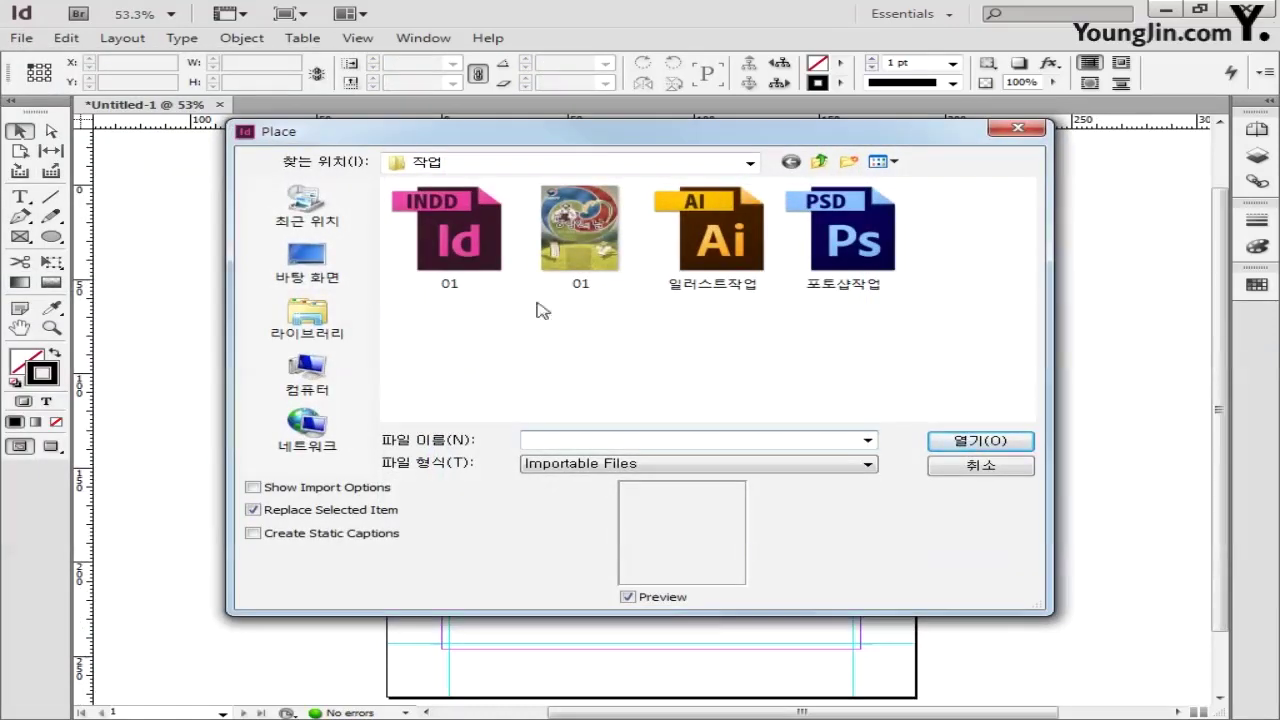
pyautogui.click(580, 232)
pyautogui.click(975, 441)
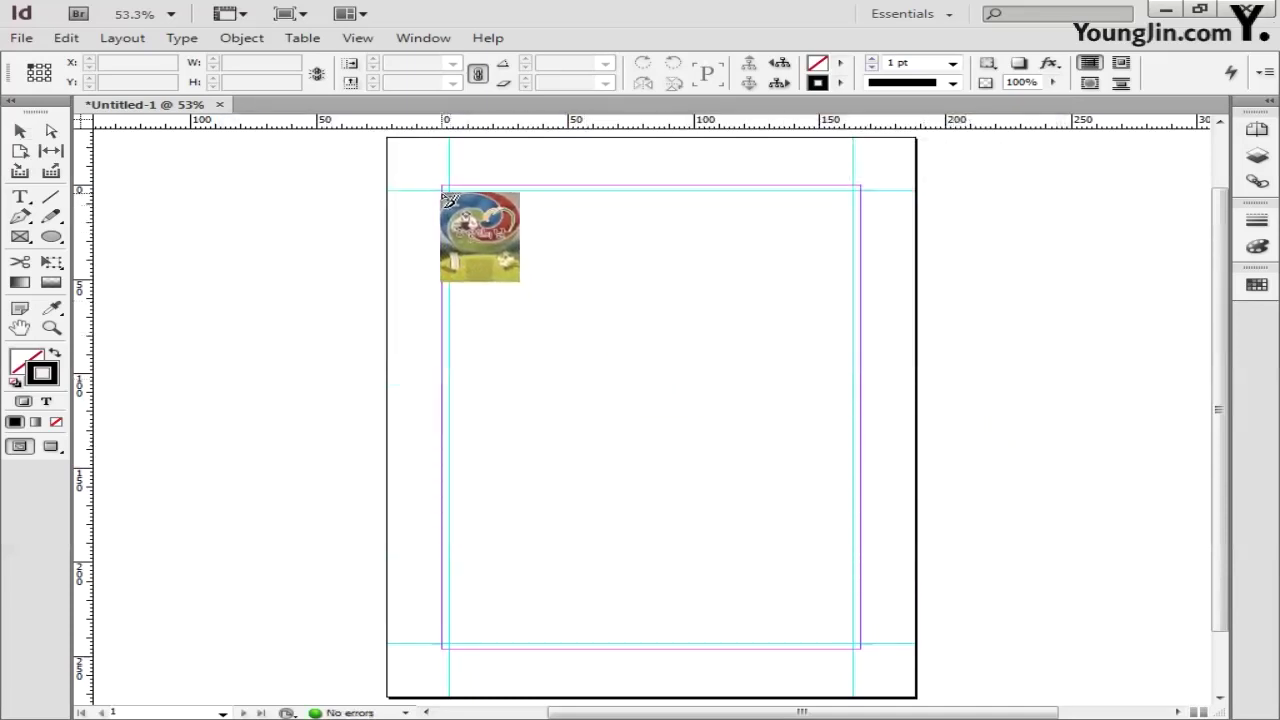
pyautogui.click(444, 188)
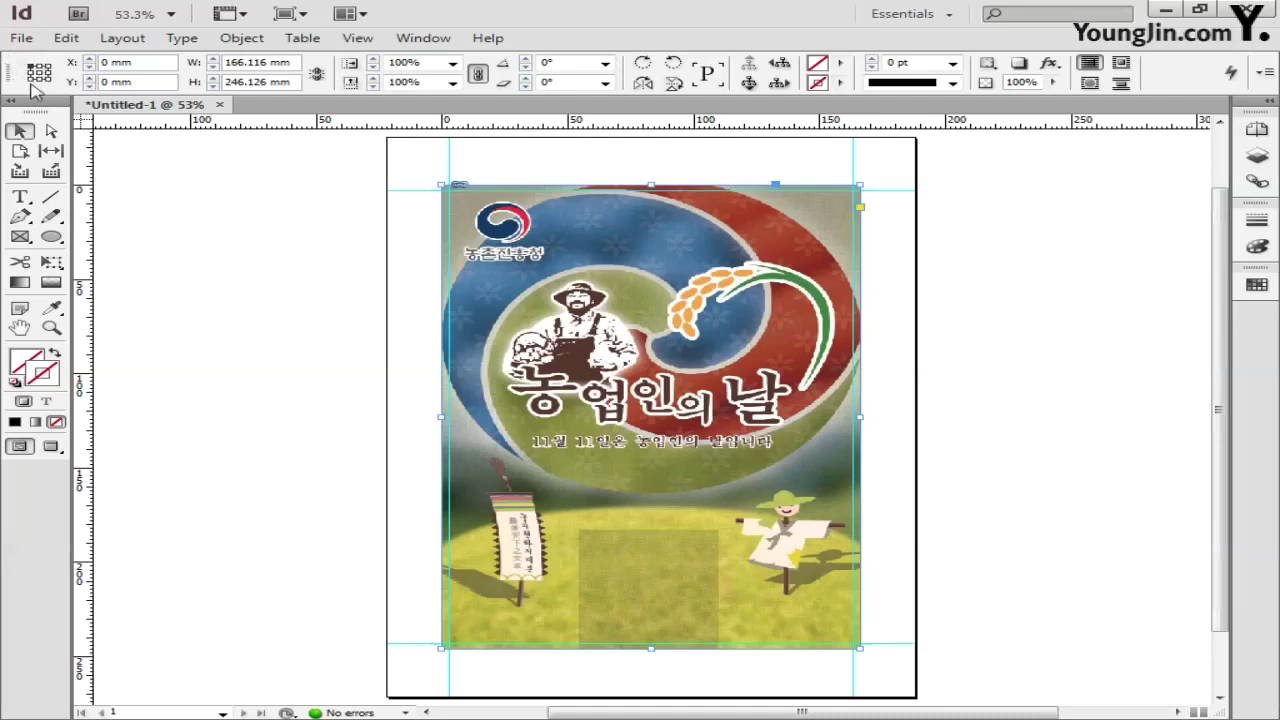
# Set the placed image's position to X 0 mm, Y 0 mm and its frame size to 166 mm wide by 246 mm high.
pyautogui.click(116, 62)
pyautogui.write('0')
pyautogui.press('Tab')
pyautogui.write('0')
pyautogui.moveTo(296, 65); pyautogui.dragTo(222, 63)
pyautogui.write('166')
pyautogui.moveTo(297, 82); pyautogui.dragTo(151, 82)
pyautogui.write('246')
pyautogui.press('Return')
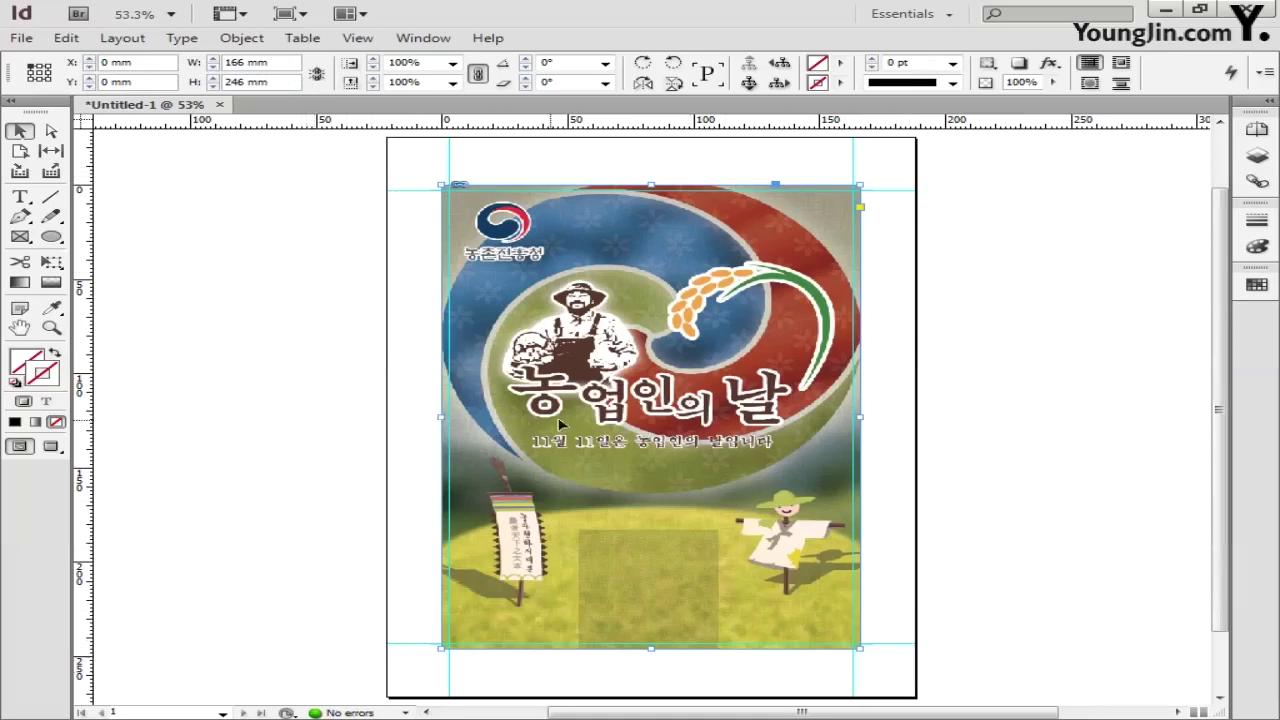
# Set the placed image's display performance to High Quality Display and deselect it.
pyautogui.rightClick(668, 420)
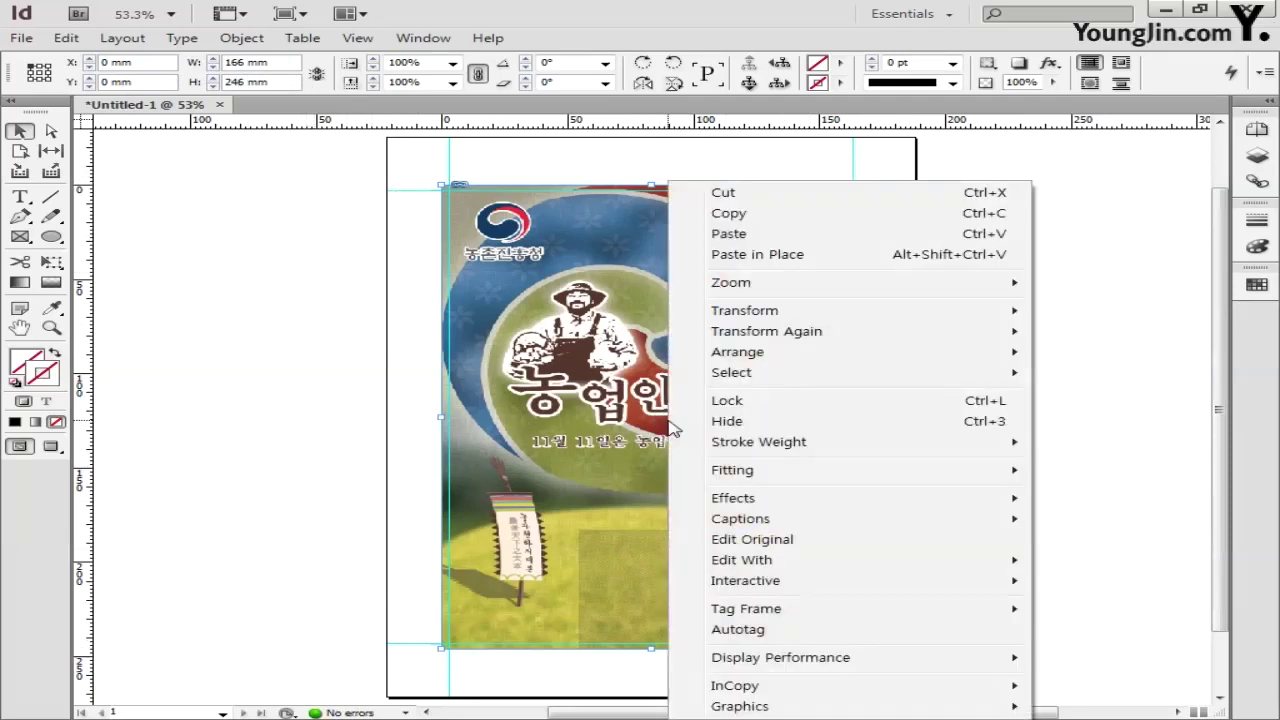
pyautogui.moveTo(723, 665)
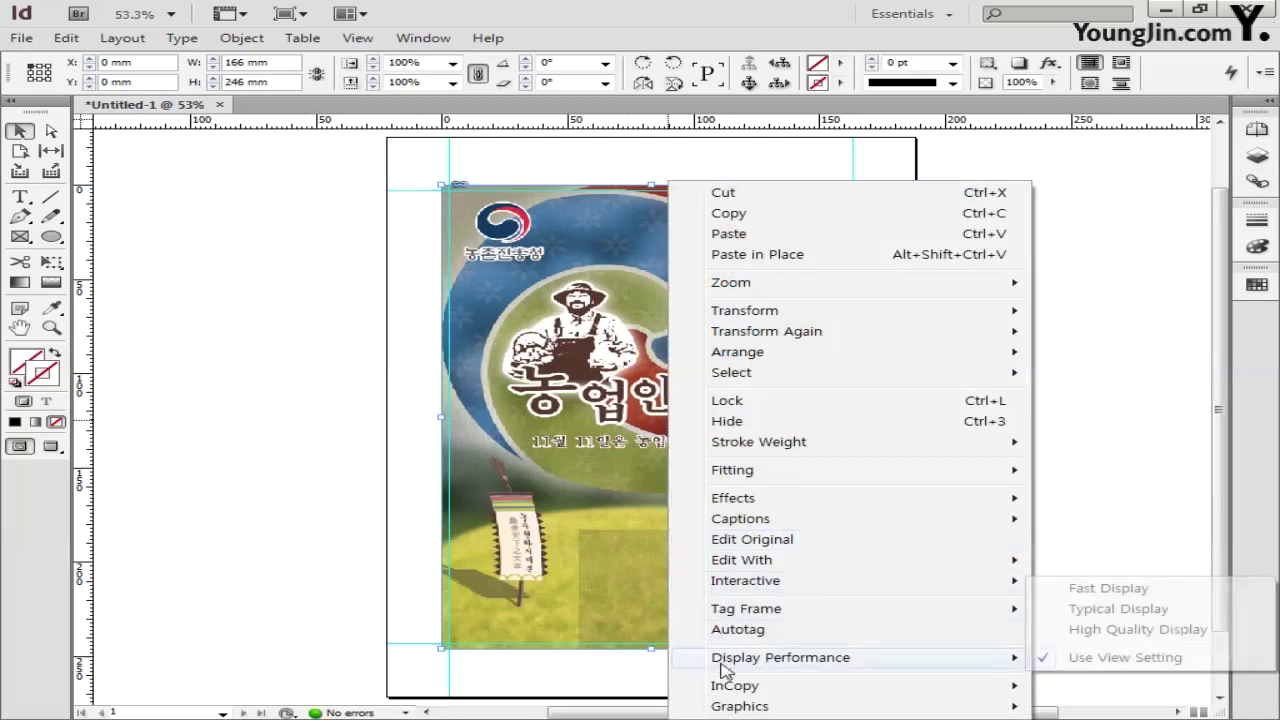
pyautogui.click(1103, 631)
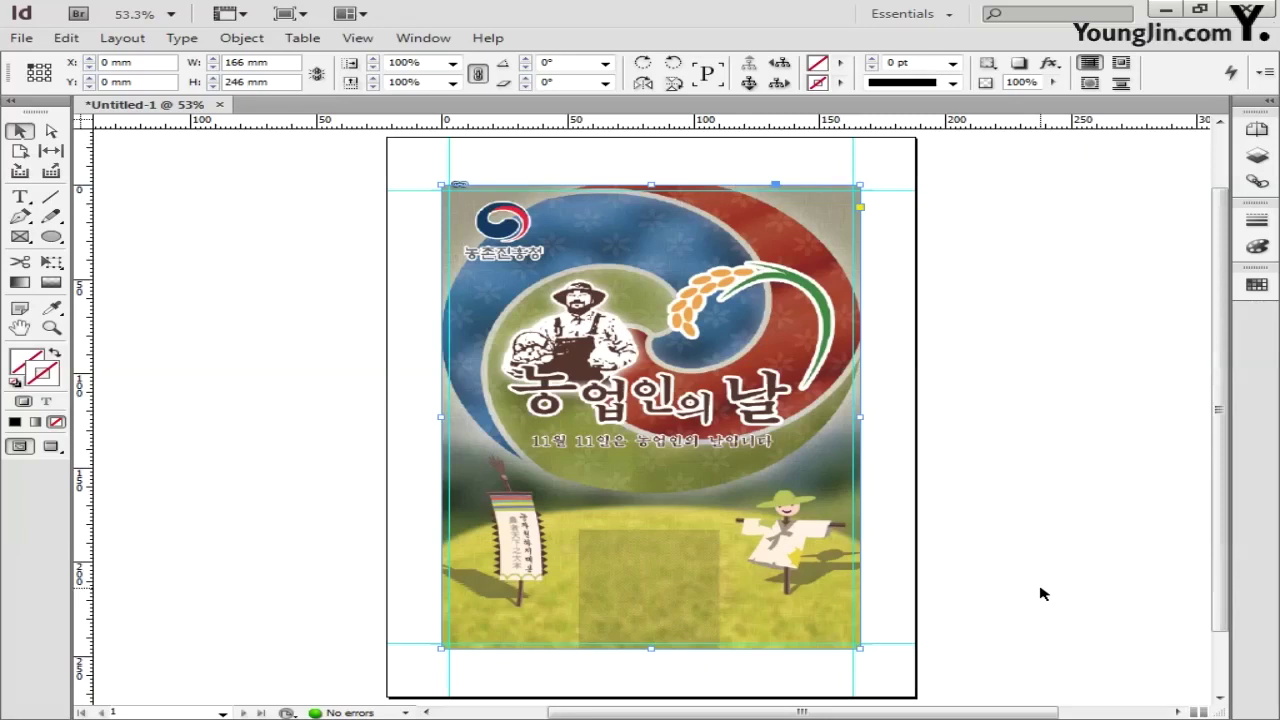
pyautogui.click(1015, 537)
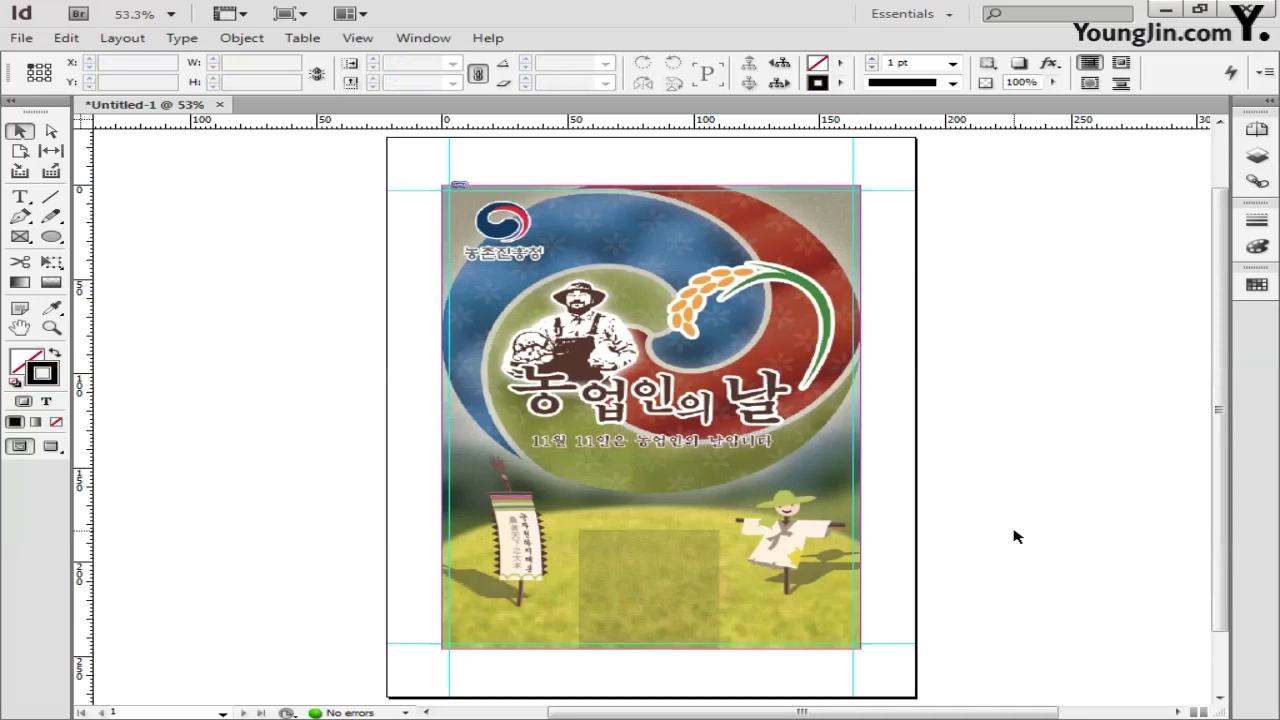
# Create a text frame across the upper part of the dark square in the image's lower area, containing "Farmer's Day".
pyautogui.click(53, 328)
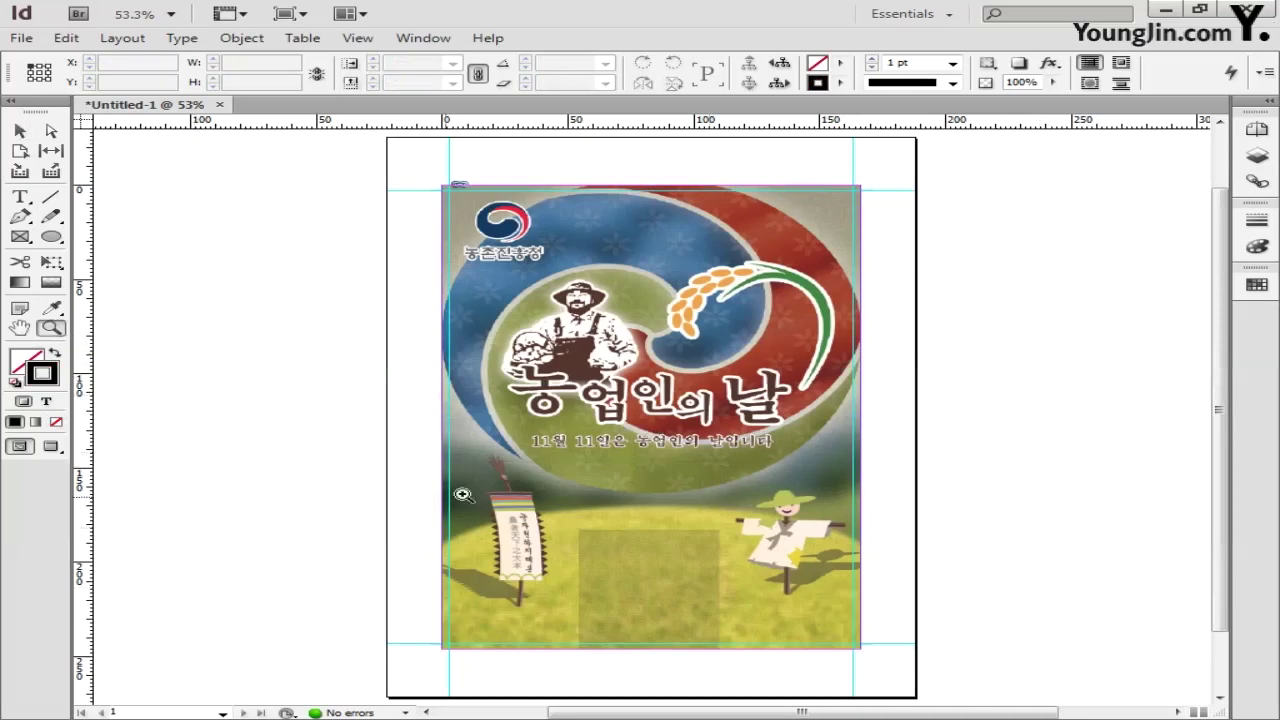
pyautogui.moveTo(463, 494); pyautogui.dragTo(800, 674)
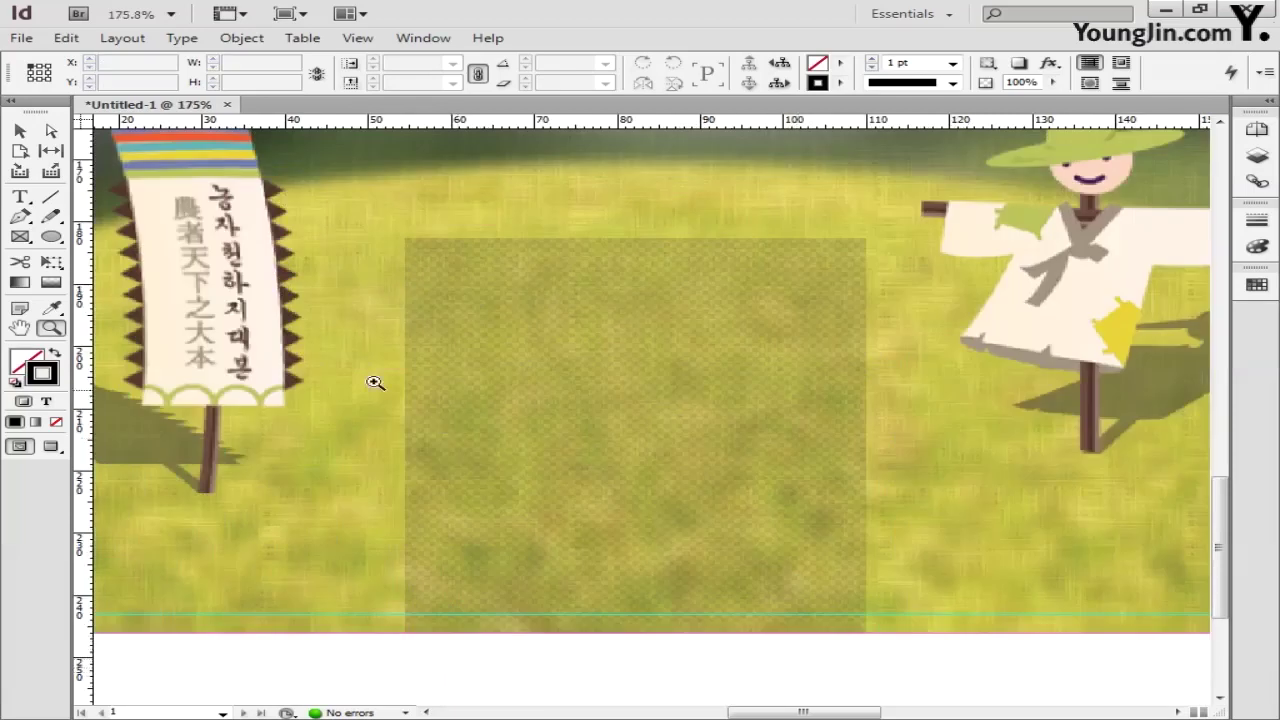
pyautogui.click(20, 197)
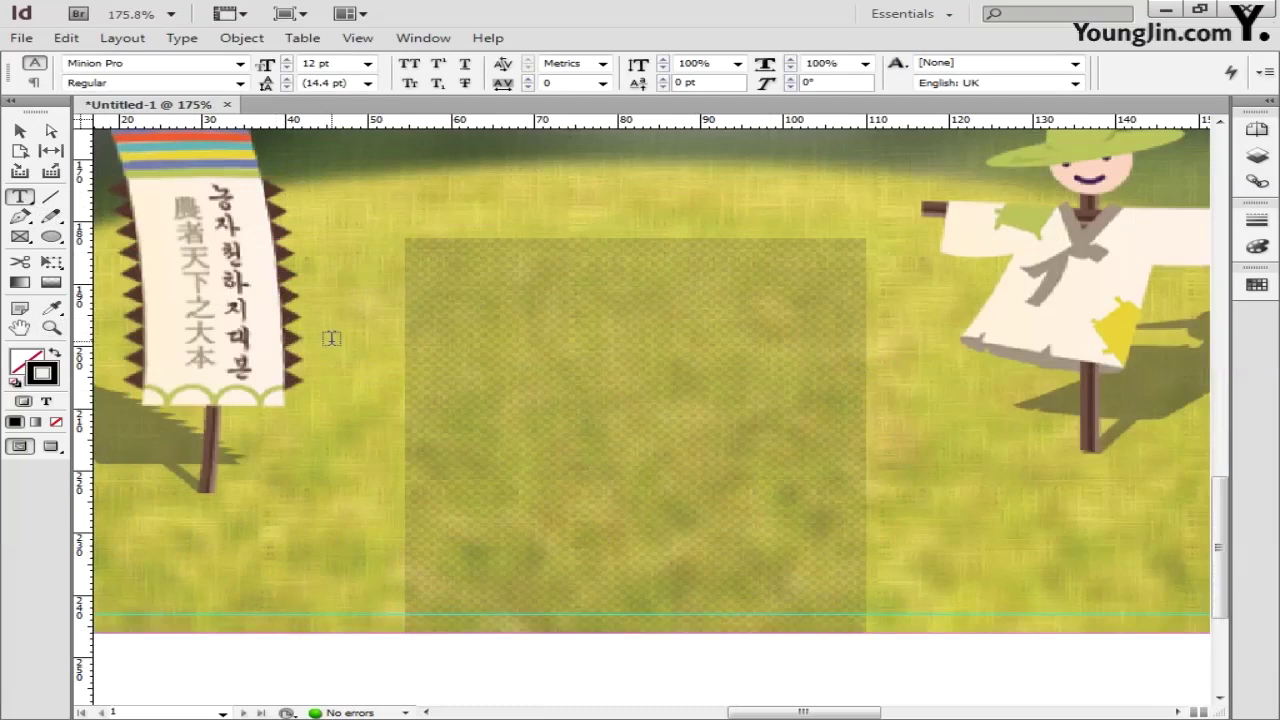
pyautogui.moveTo(416, 266); pyautogui.dragTo(858, 406)
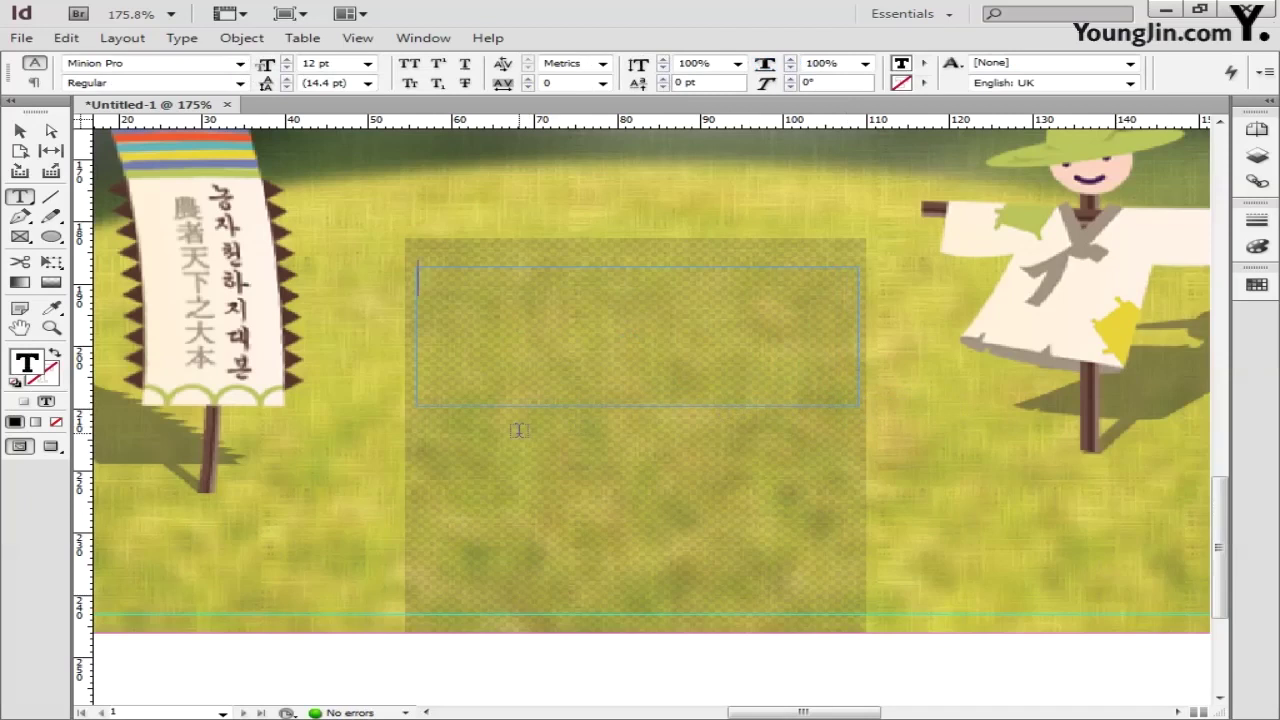
pyautogui.write('Farmer’')
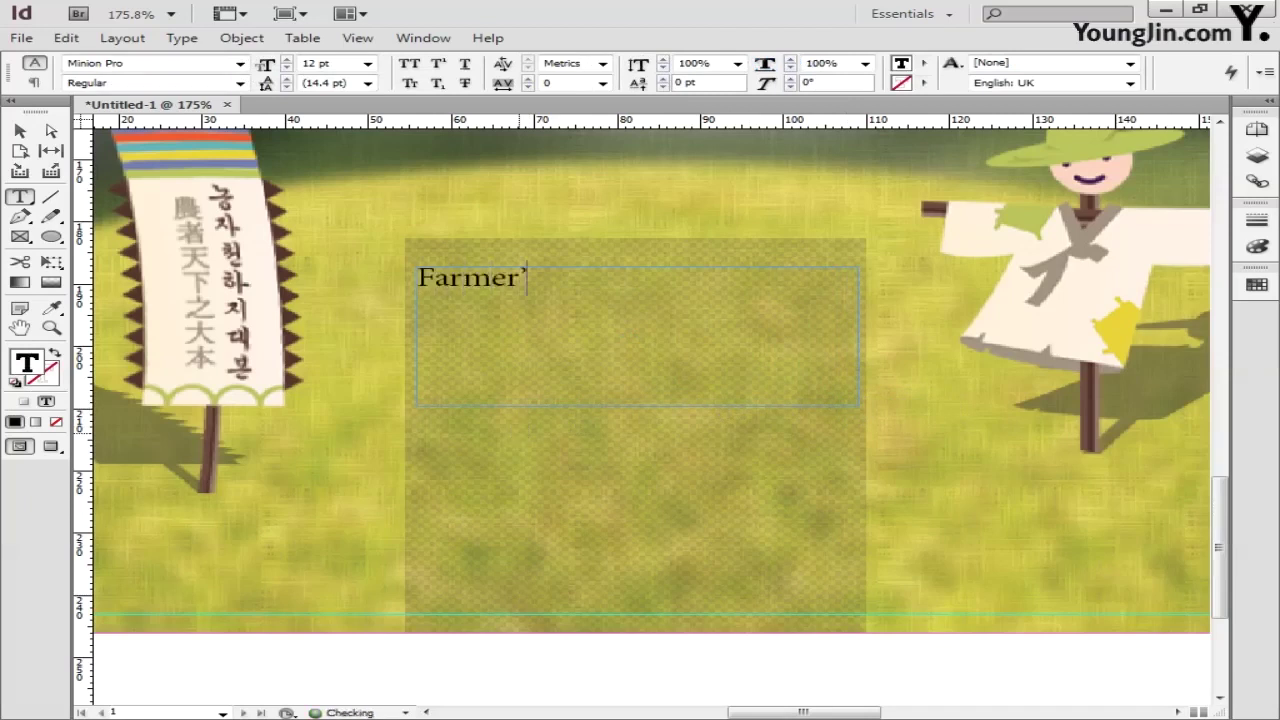
pyautogui.write("'s Day")
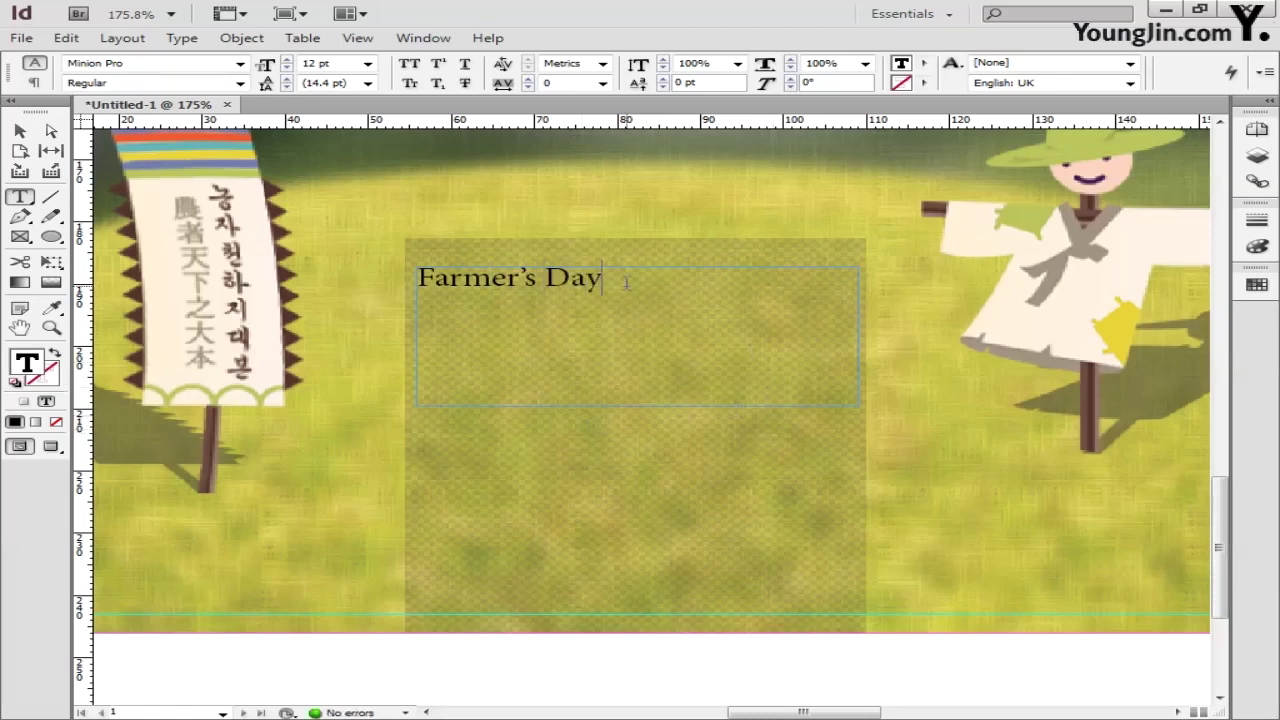
# Set the fill colour of the "Farmer's Day" text to C 60, M 80, Y 80, K 40.
pyautogui.moveTo(602, 278); pyautogui.dragTo(416, 278)
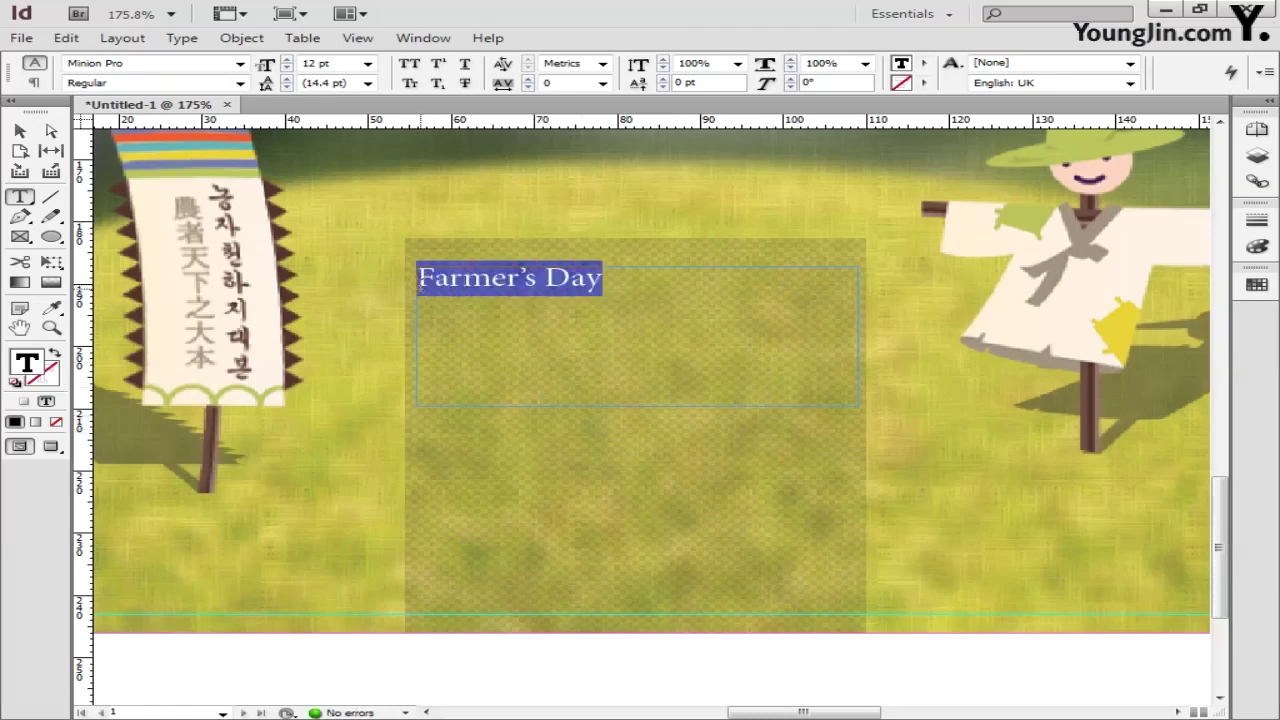
pyautogui.doubleClick(28, 363)
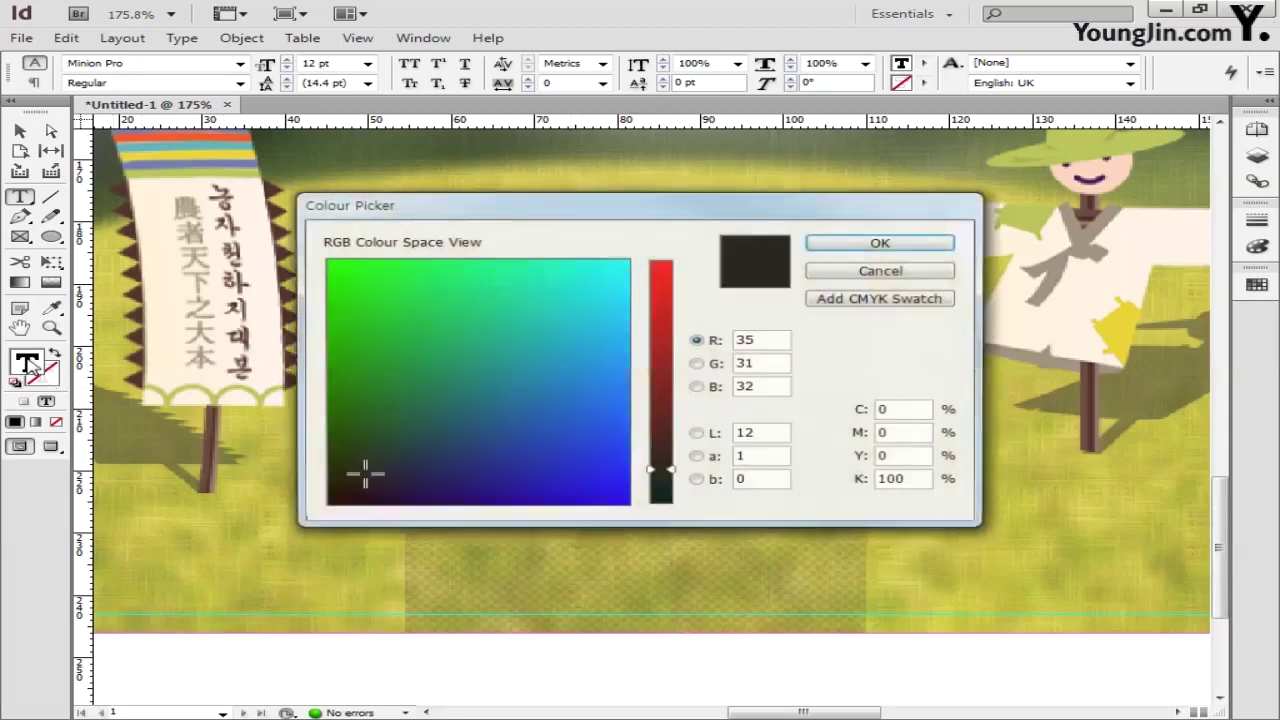
pyautogui.doubleClick(912, 410)
pyautogui.write('60')
pyautogui.press('Tab')
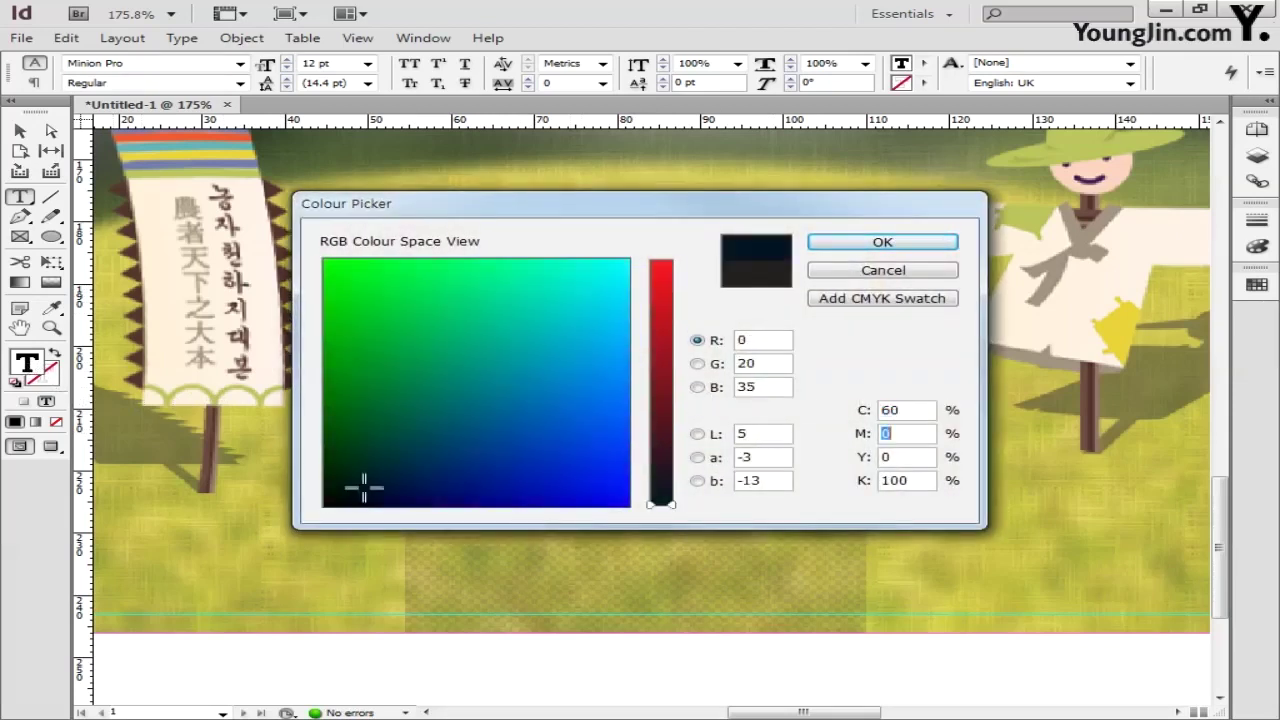
pyautogui.write('80')
pyautogui.press('Tab')
pyautogui.write('8')
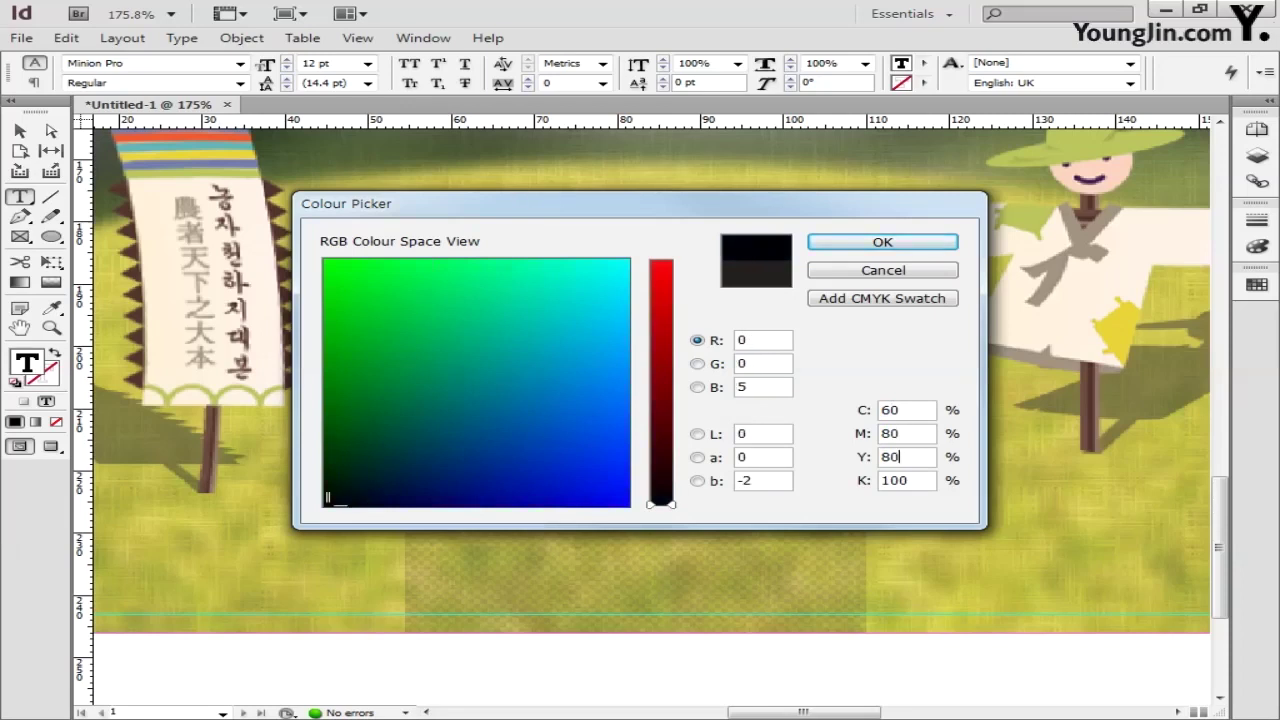
pyautogui.press('Tab')
pyautogui.write('40')
pyautogui.click(871, 242)
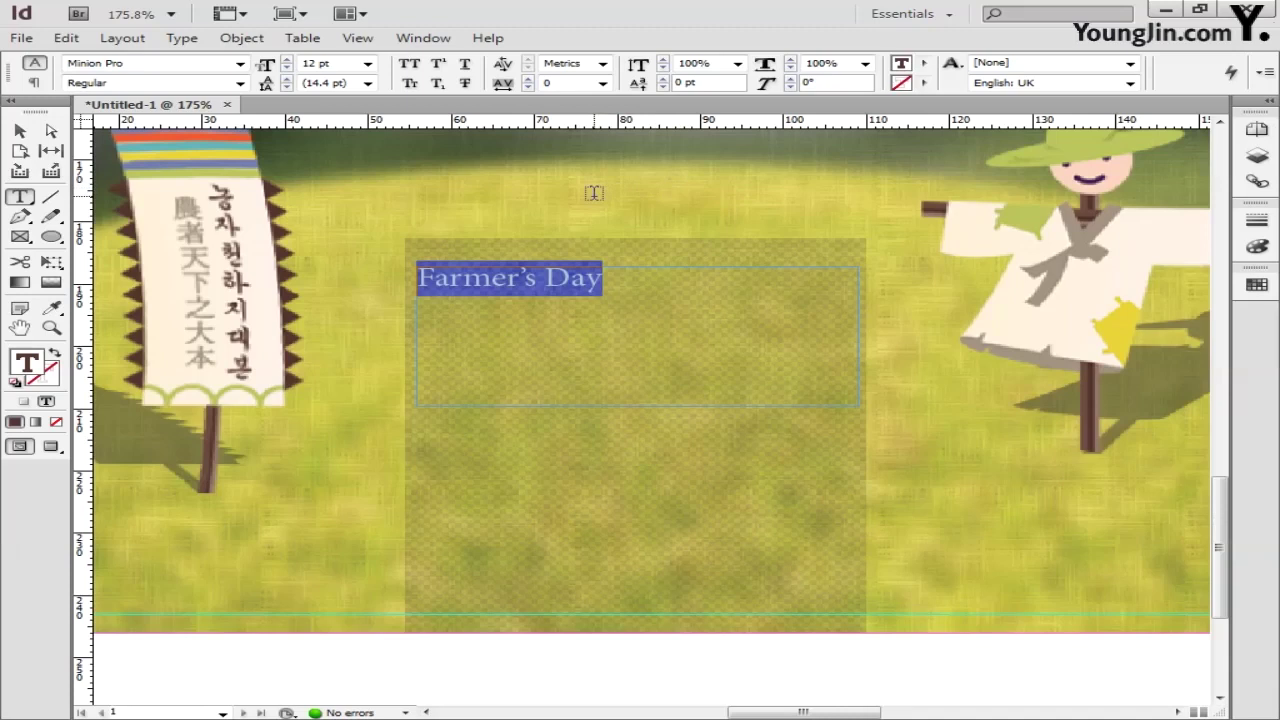
# Set the "Farmer's Day" text to the Adobe Gothic Std font at 22 pt.
pyautogui.click(241, 63)
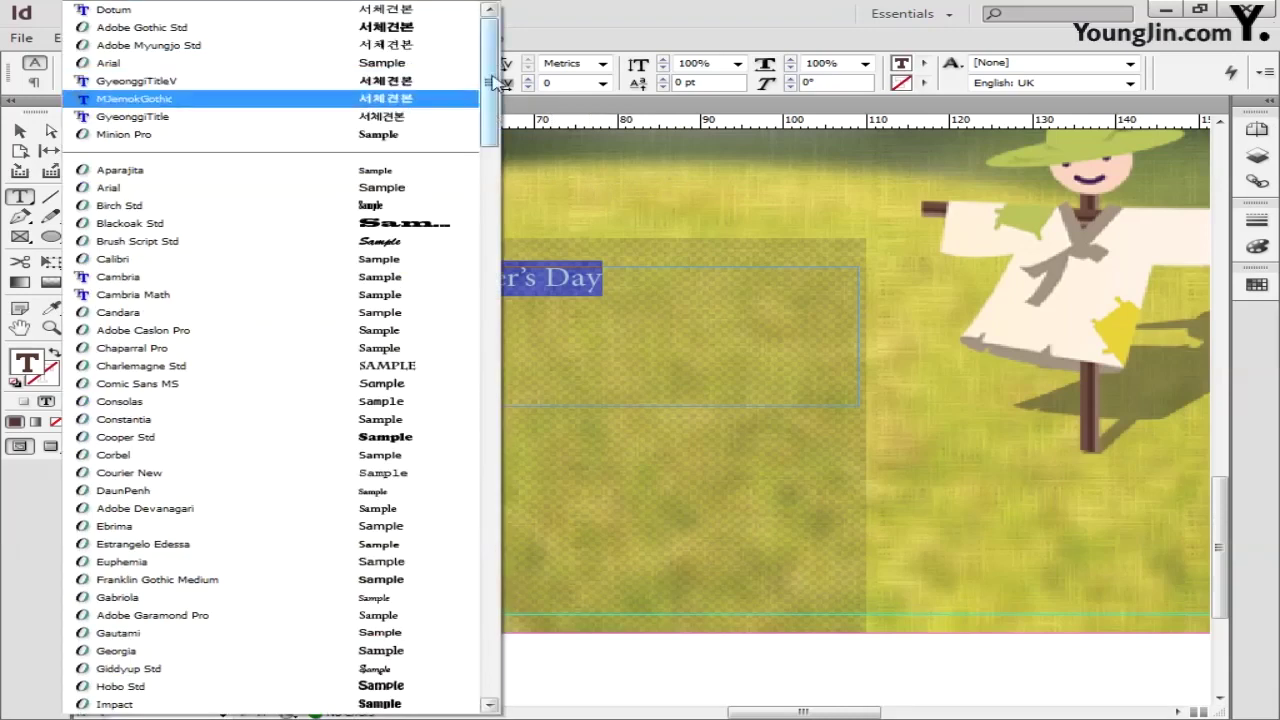
pyautogui.click(299, 33)
pyautogui.click(368, 63)
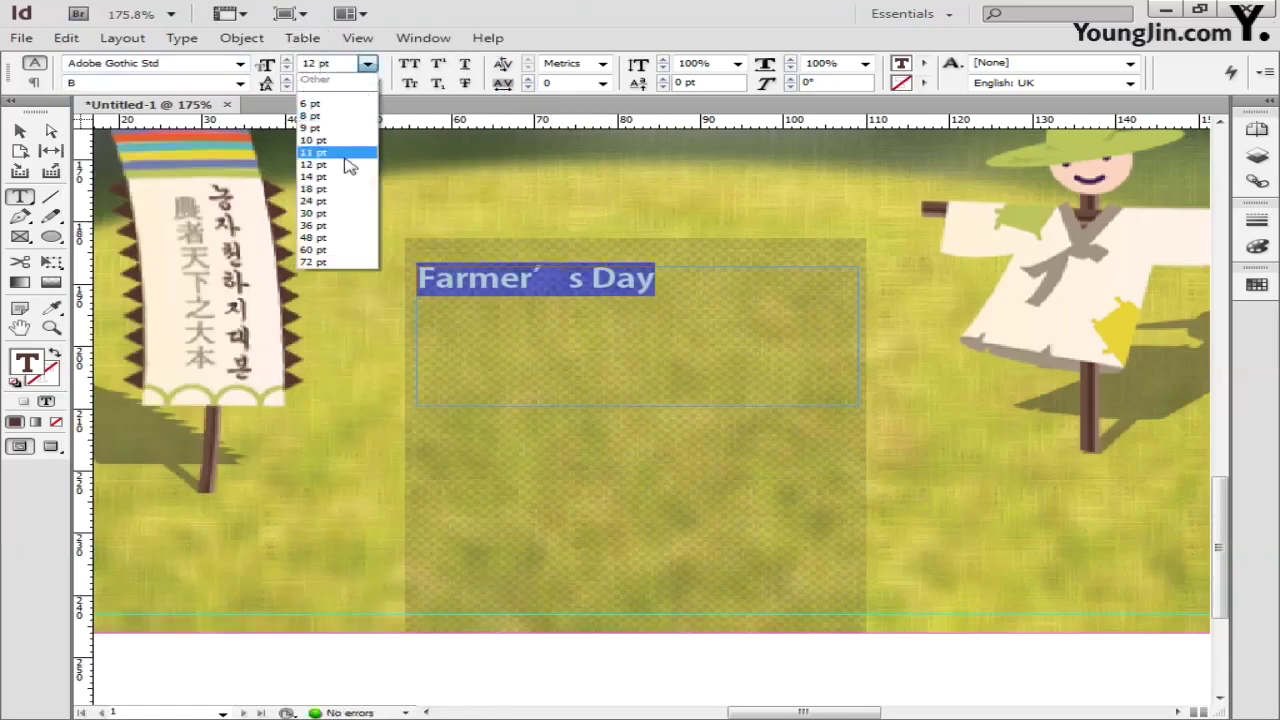
pyautogui.click(346, 210)
pyautogui.doubleClick(318, 63)
pyautogui.write('26')
pyautogui.press('Return')
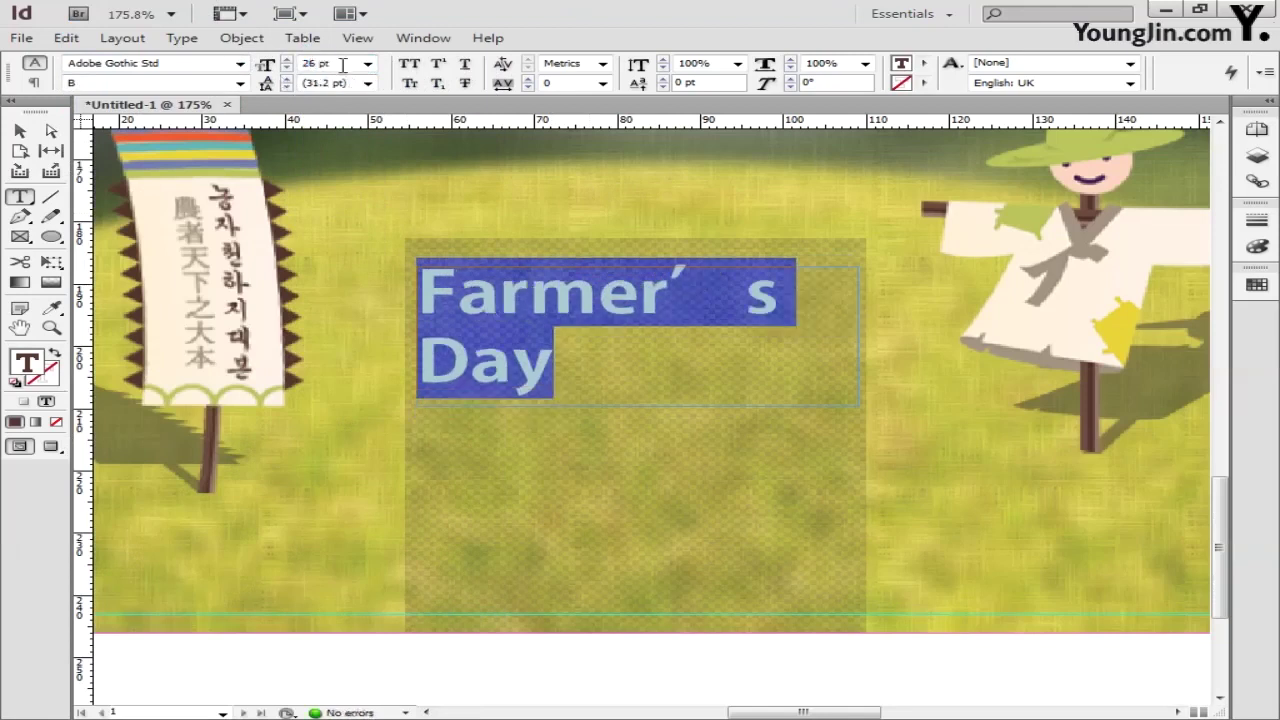
pyautogui.write('21')
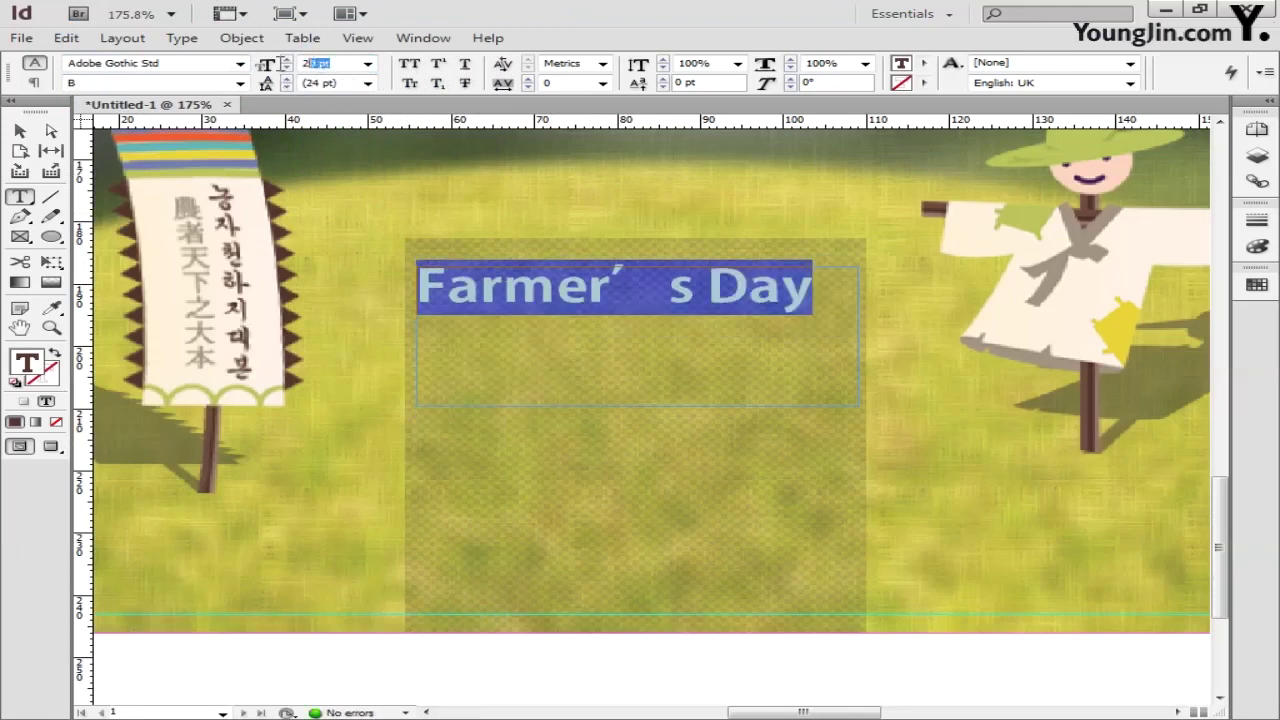
pyautogui.press('Return')
pyautogui.write('22')
pyautogui.press('Return')
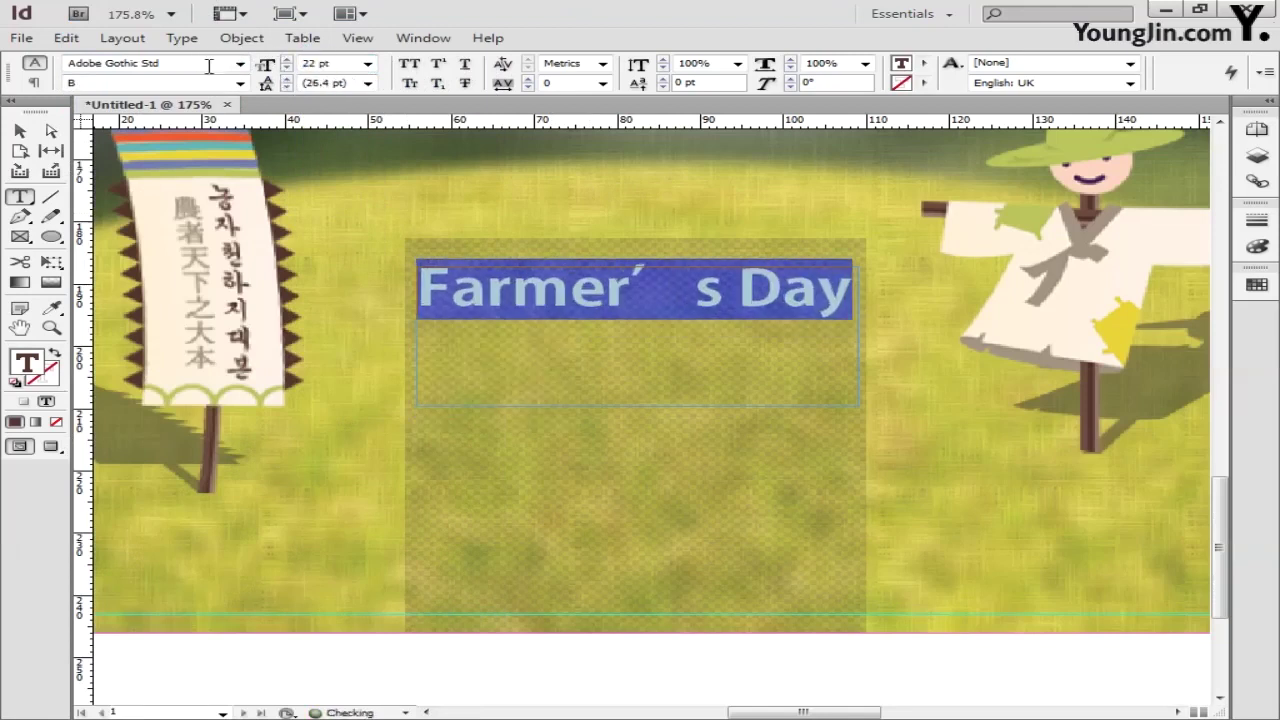
# Change the font of only the apostrophe in "Farmer's Day" to close the gap before the "s".
pyautogui.click(628, 290)
pyautogui.hotkey('shift', 'Right')
pyautogui.click(240, 63)
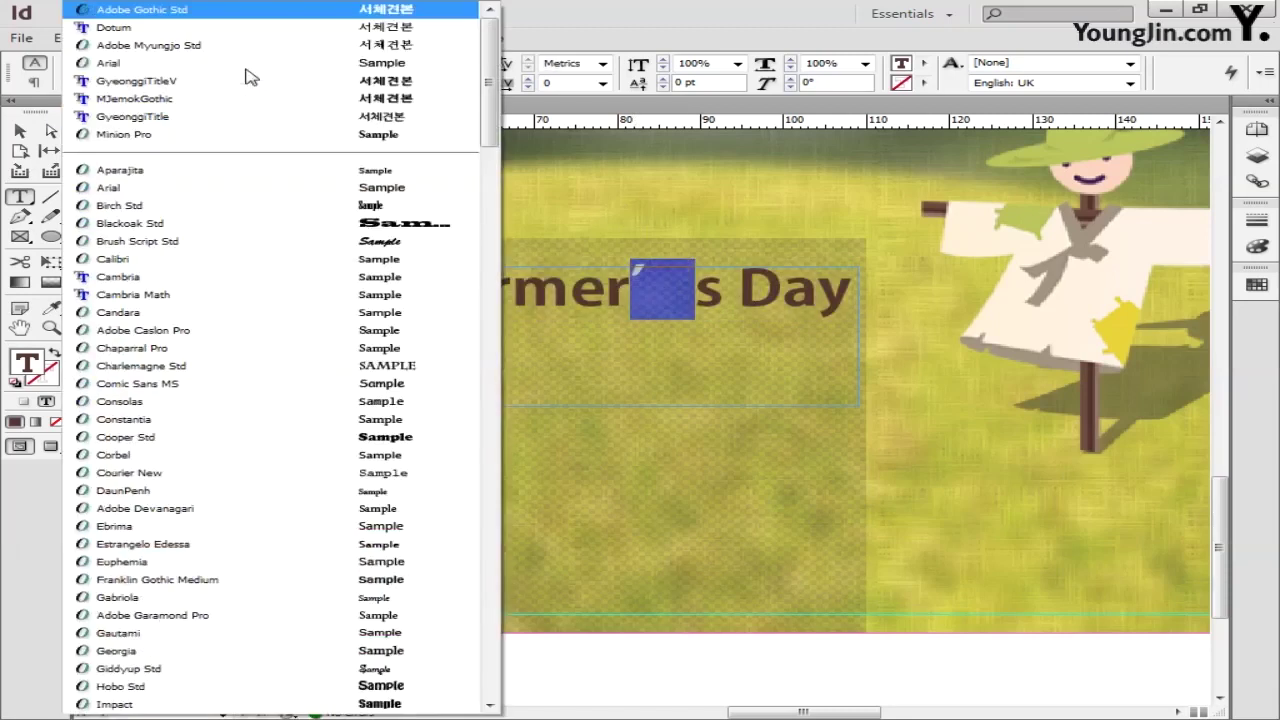
pyautogui.scroll(-1, 248, 72)
pyautogui.click(243, 64)
# Set the size of the whole "Farmer's Day" text to 24 pt.
pyautogui.moveTo(418, 290); pyautogui.dragTo(802, 290)
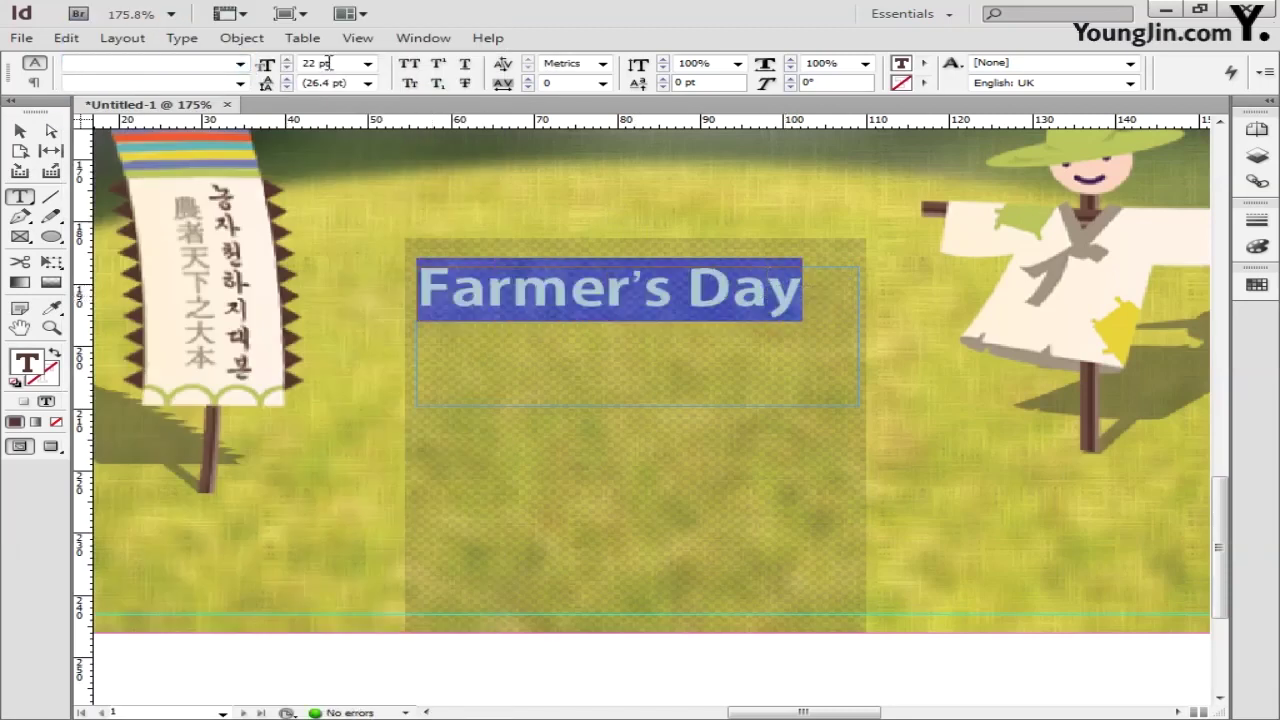
pyautogui.write('24')
pyautogui.press('Return')
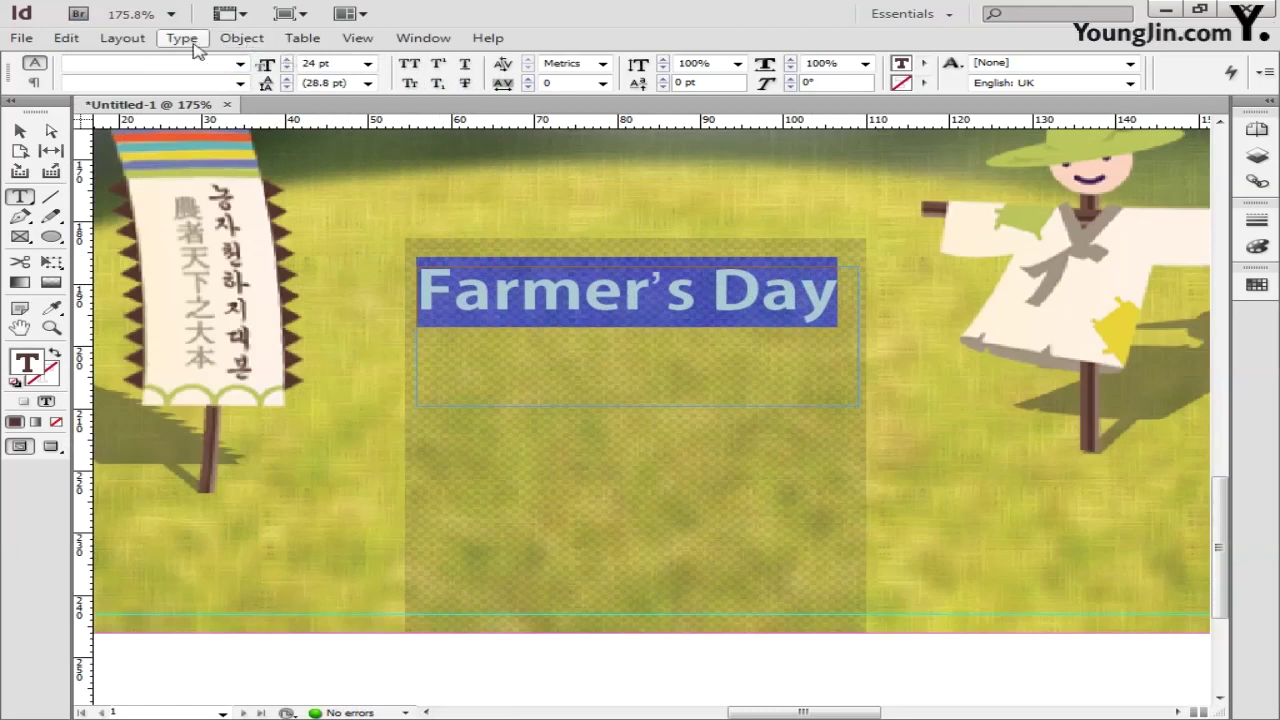
# Centre-align the "Farmer's Day" paragraph within its frame and deselect the text.
pyautogui.click(182, 38)
pyautogui.click(234, 128)
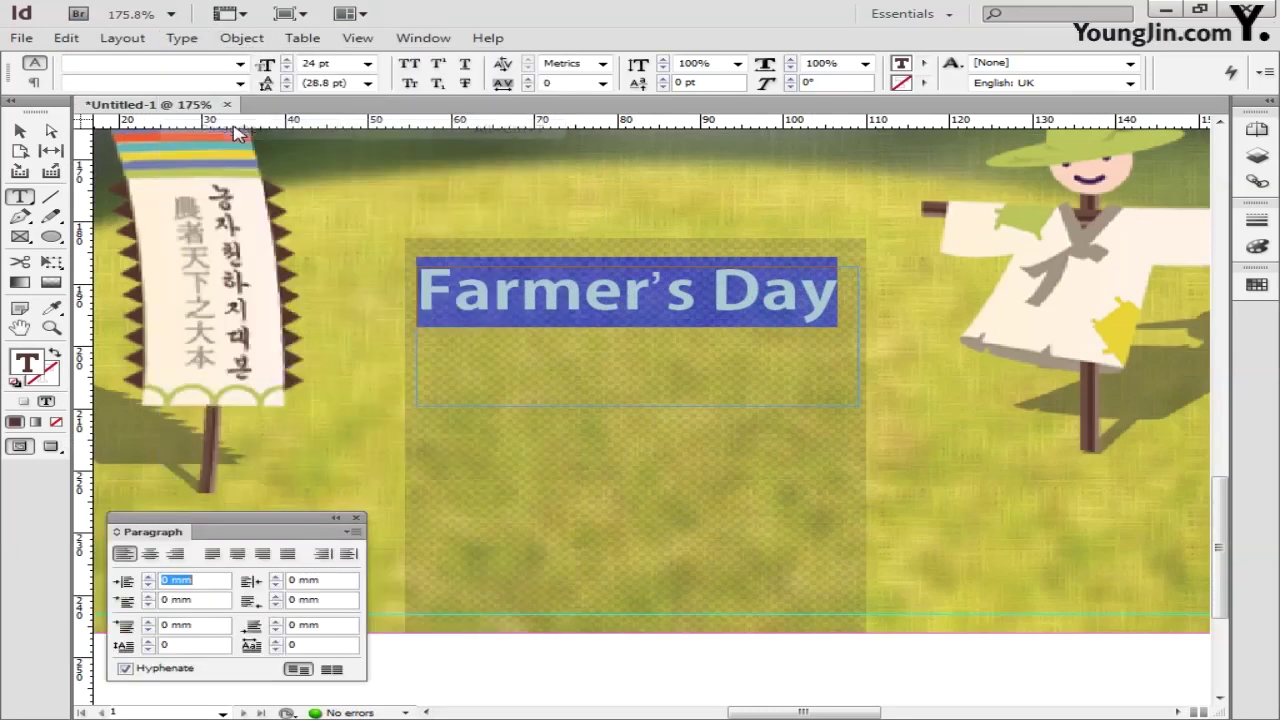
pyautogui.moveTo(254, 530); pyautogui.dragTo(256, 377)
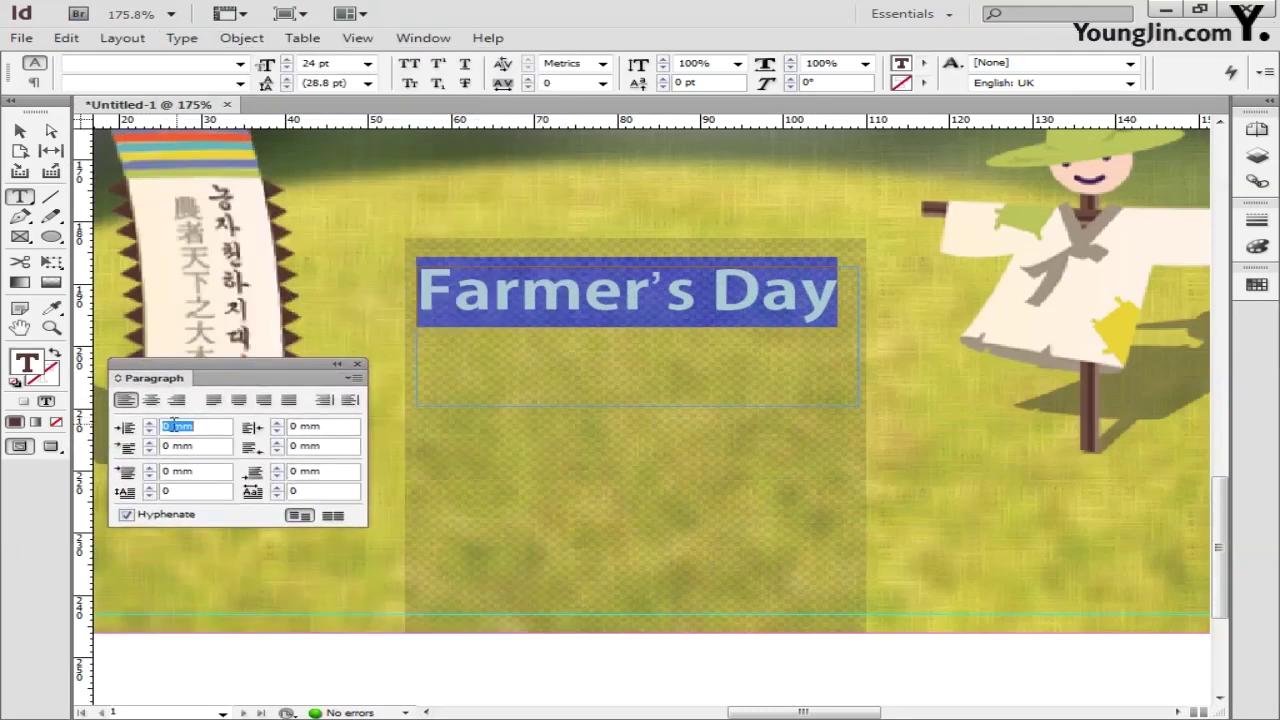
pyautogui.click(151, 400)
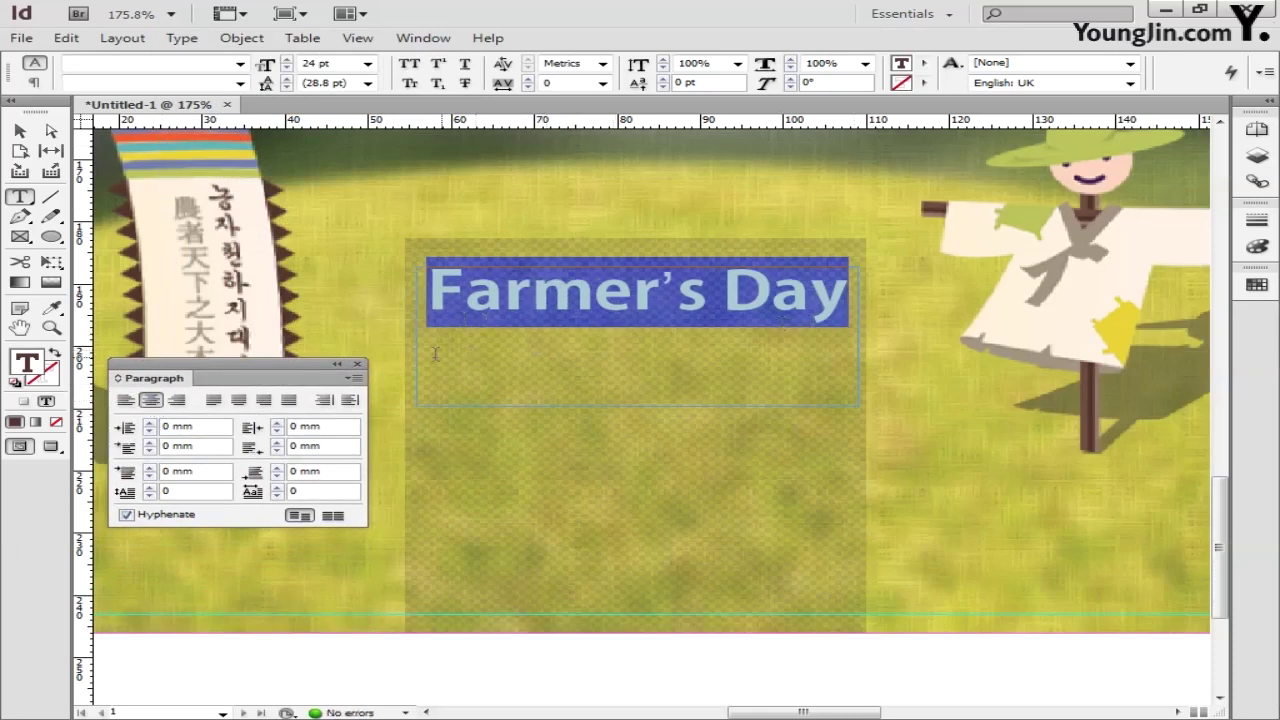
pyautogui.click(357, 364)
pyautogui.click(361, 389)
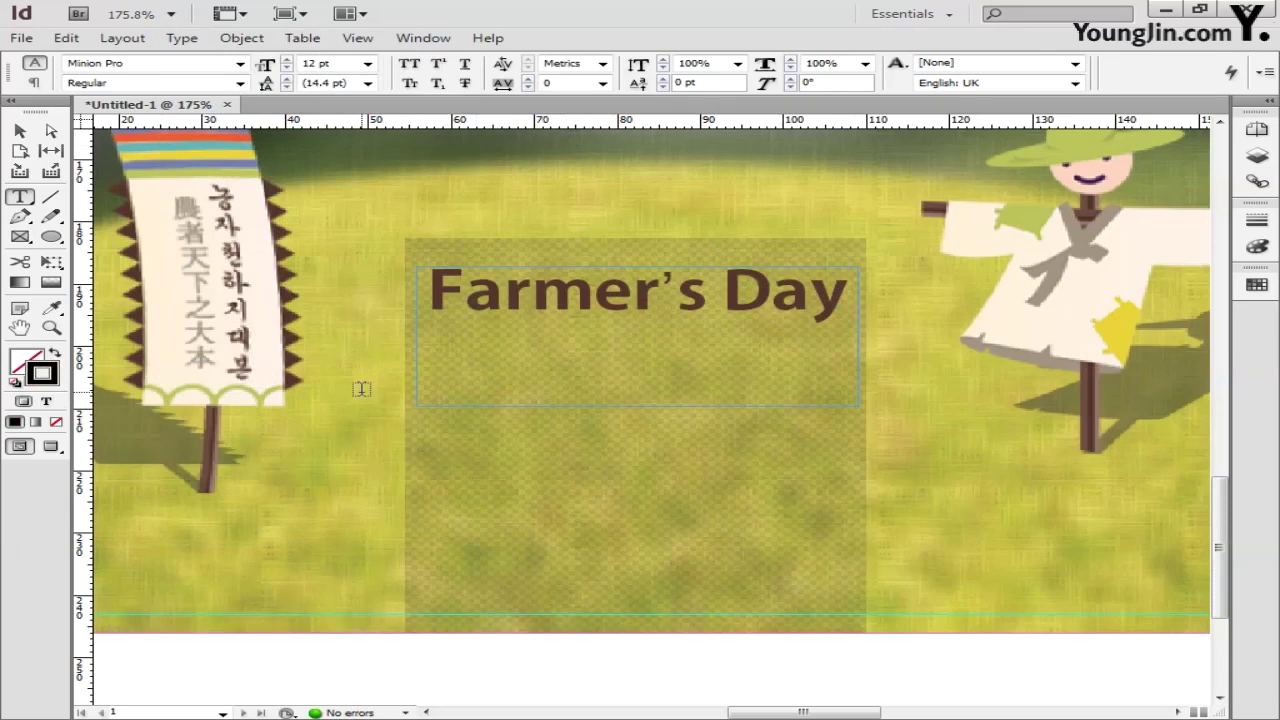
# Draw a horizontal 1 pt line about 51.4 mm long beneath "Farmer's Day" and nudge it down slightly.
pyautogui.click(53, 198)
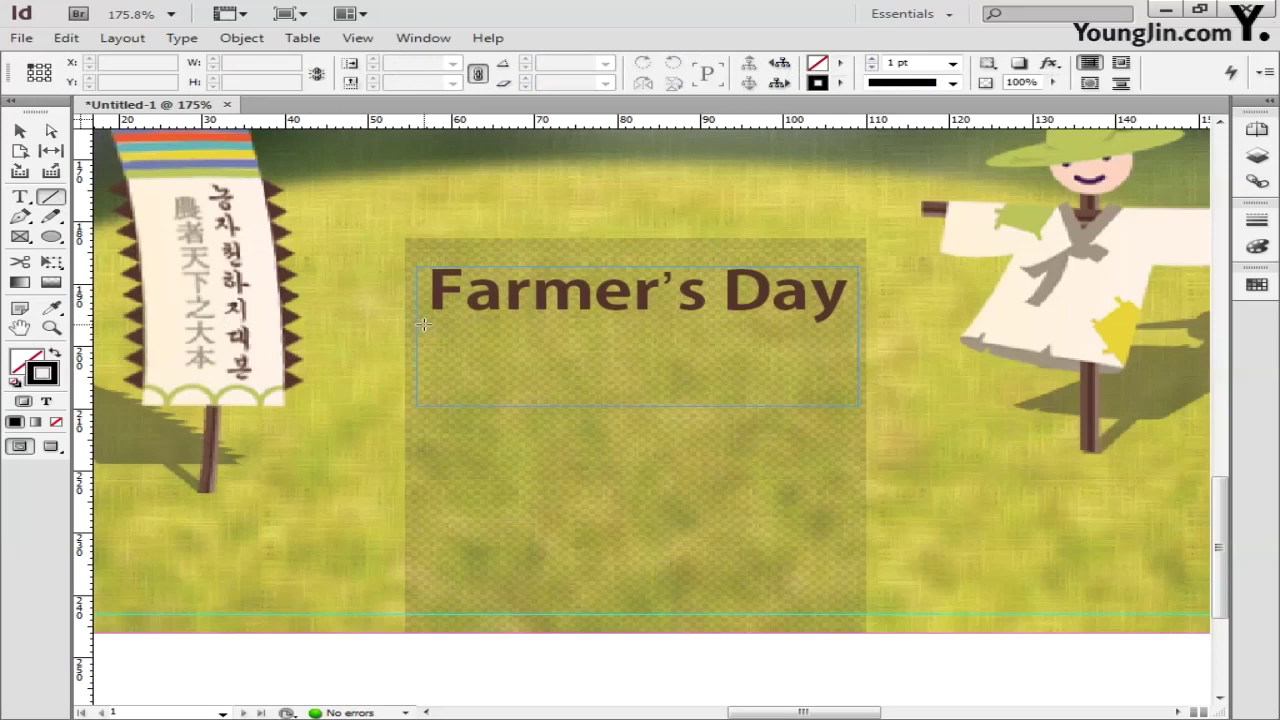
pyautogui.moveTo(424, 324); pyautogui.dragTo(849, 323)
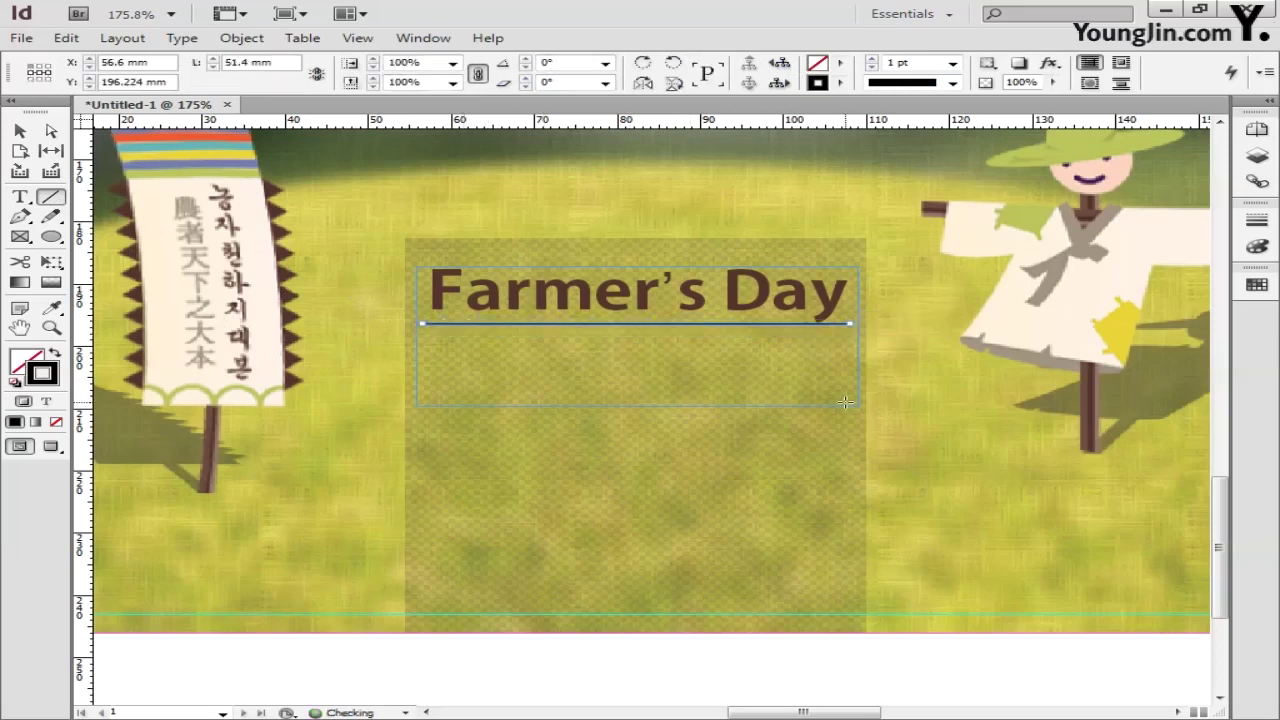
pyautogui.press('Down')
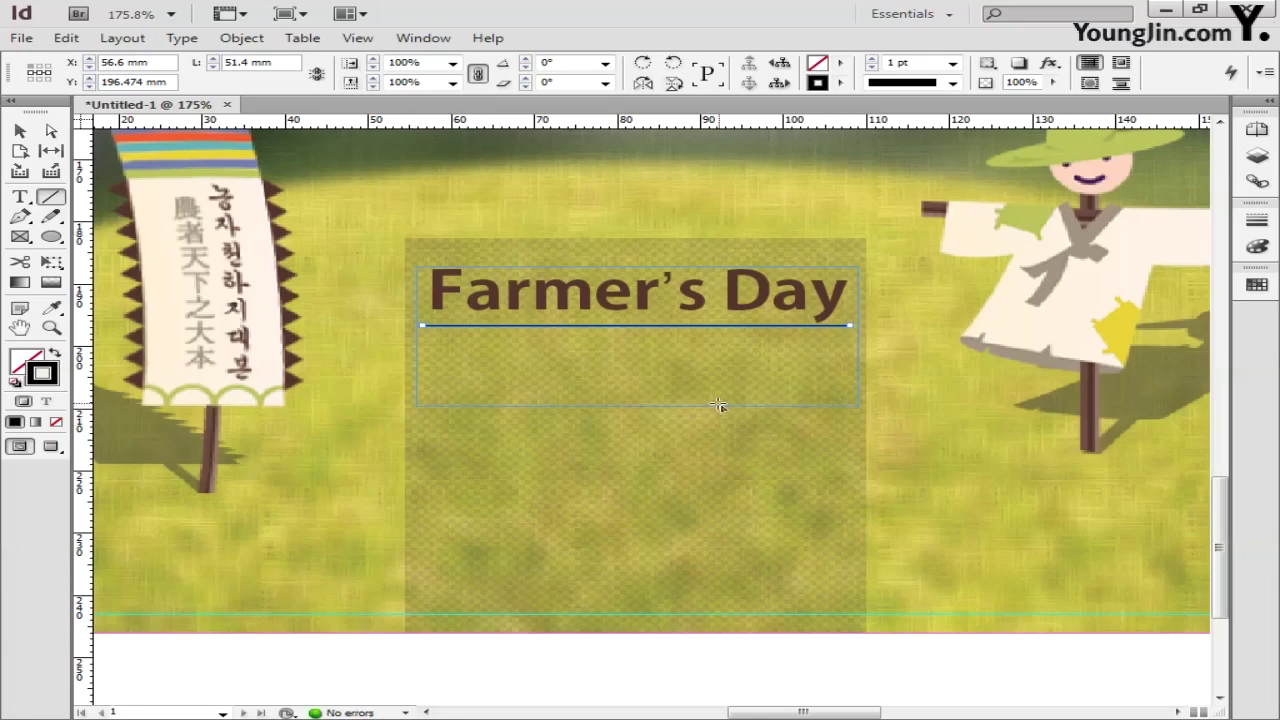
pyautogui.click(1256, 219)
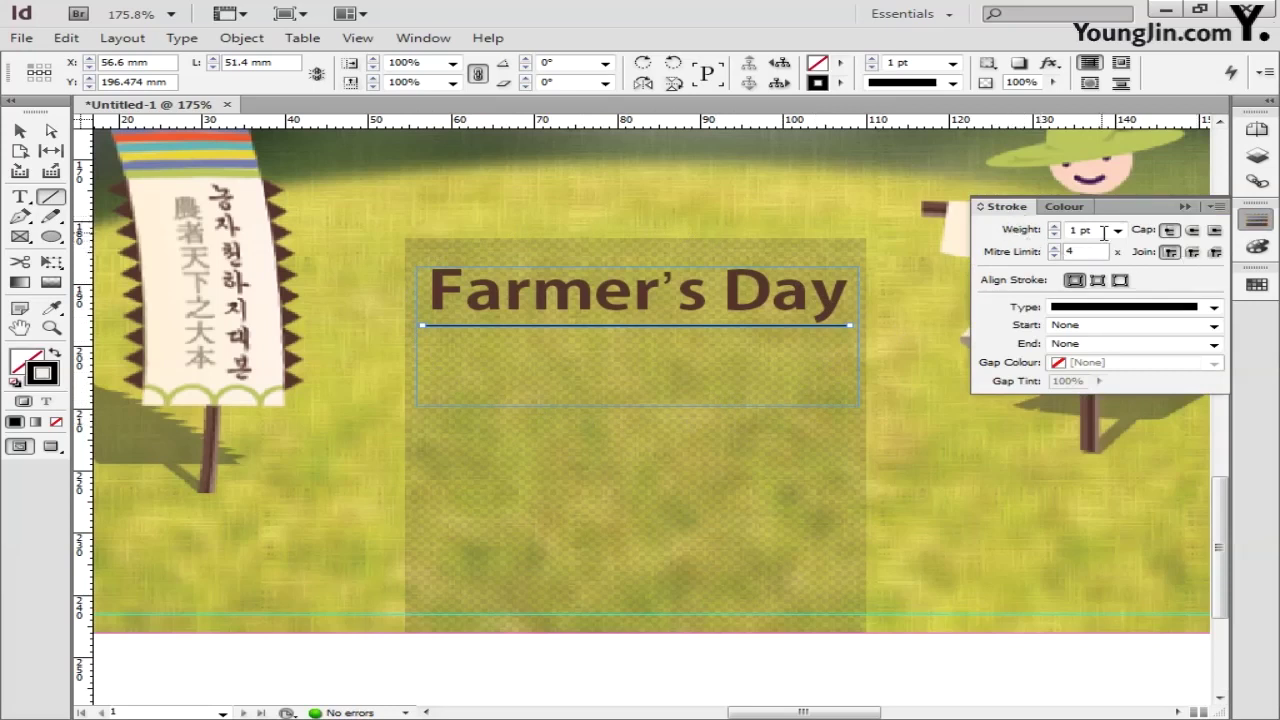
pyautogui.moveTo(1103, 232); pyautogui.dragTo(1040, 232)
# Create a text frame about 52.4 mm by 21.6 mm below the line and shorten the "Farmer's Day" frame to 11.2 mm high.
pyautogui.click(20, 197)
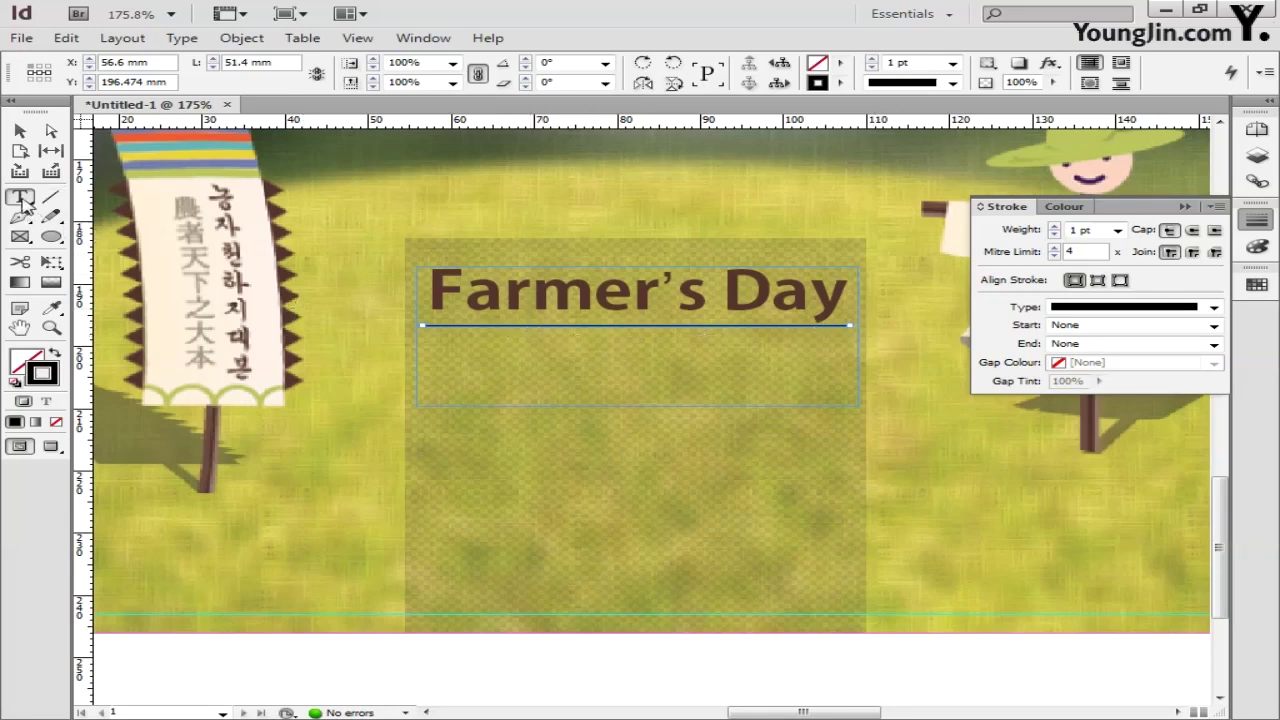
pyautogui.click(1258, 222)
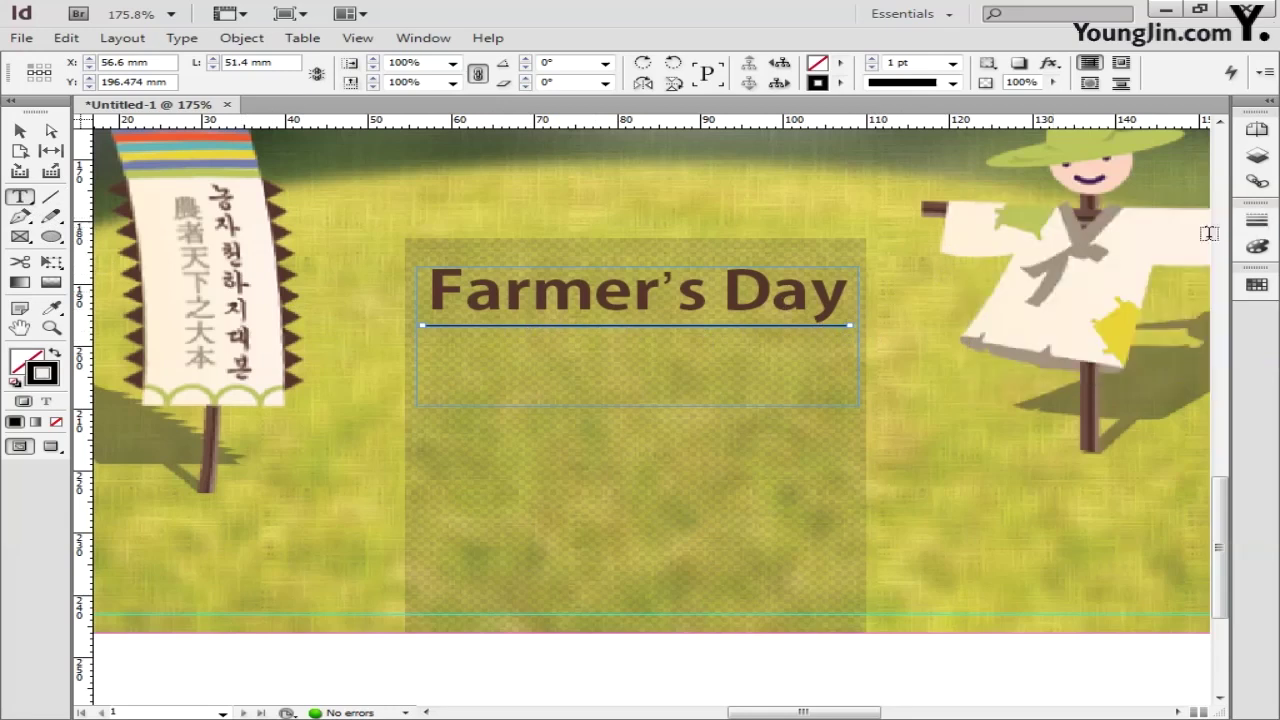
pyautogui.moveTo(424, 470)
pyautogui.mouseDown()
pyautogui.moveTo(632, 369)
pyautogui.moveTo(858, 336)
pyautogui.mouseUp()
pyautogui.press('Escape')
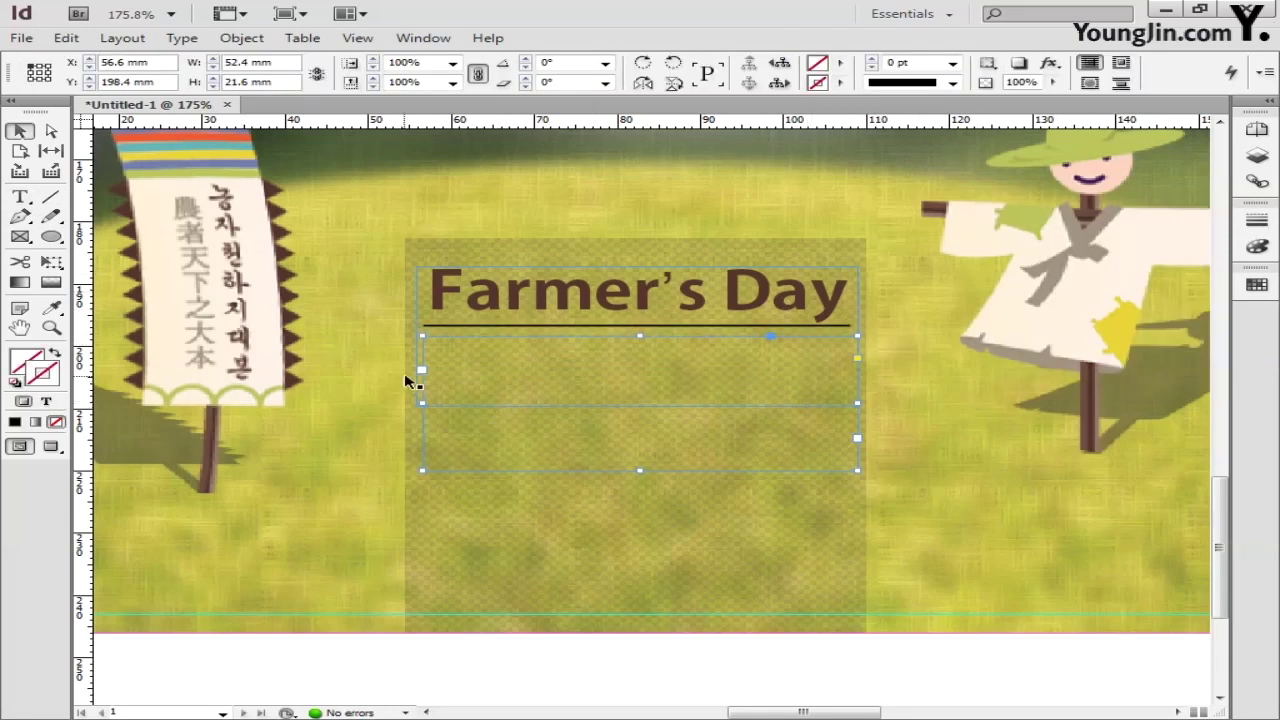
pyautogui.click(640, 334)
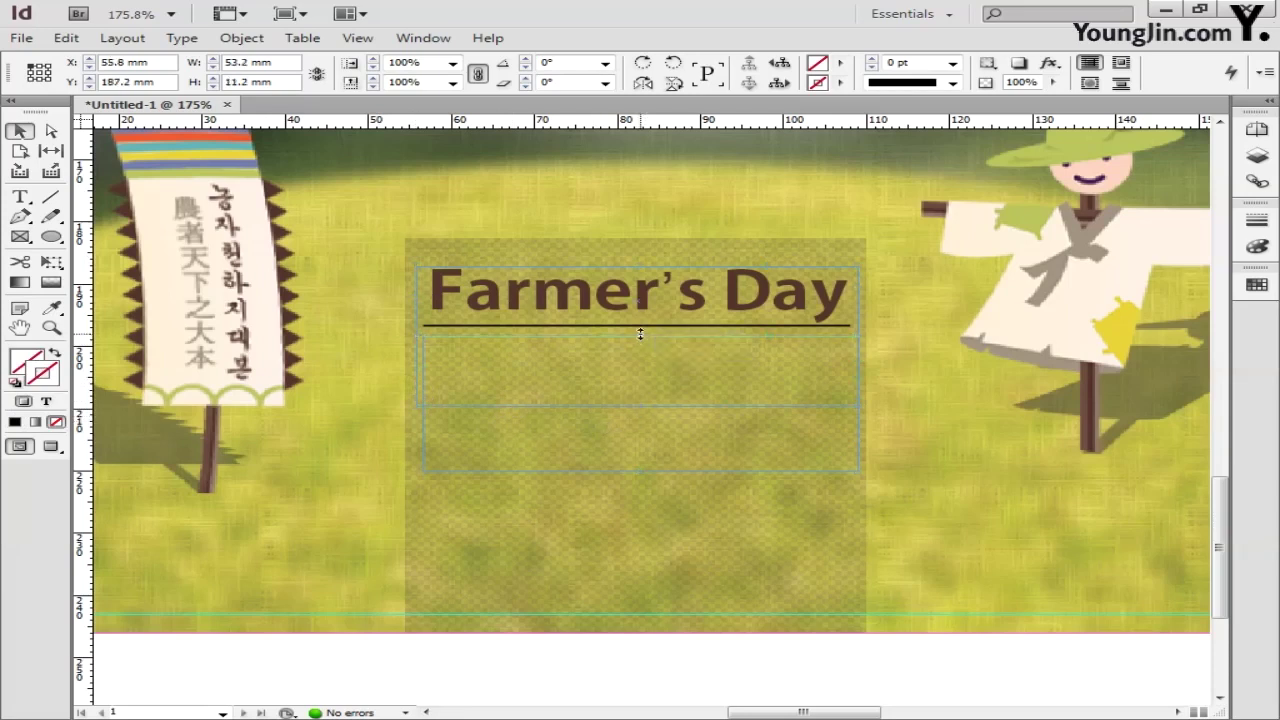
# Enlarge the lower text frame to 53.2 mm by 24.8 mm, aligning its left edge with the title frame.
pyautogui.click(424, 440)
pyautogui.moveTo(423, 403); pyautogui.dragTo(416, 403)
pyautogui.moveTo(638, 471); pyautogui.dragTo(638, 490)
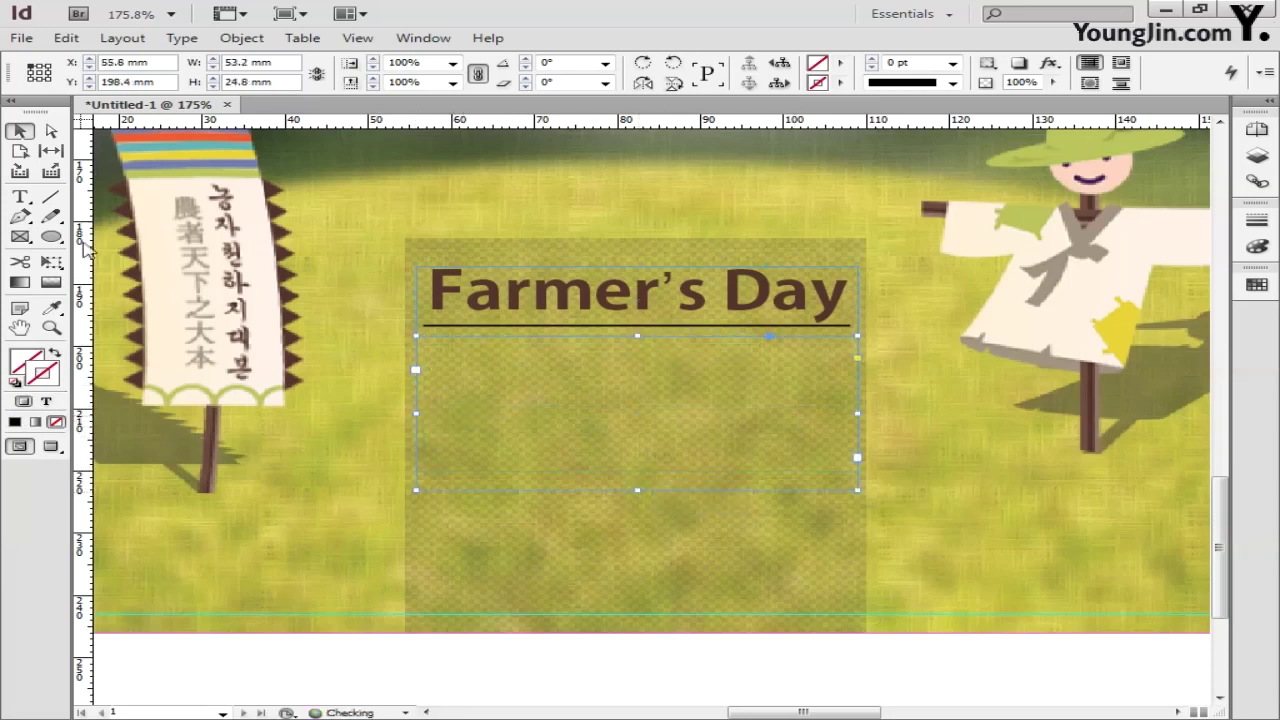
# Enter three lines in the lower frame: "일시 : 11월 11일(화) 11:00", "장소: 농협중앙회 본관 1층" and "행사 : 어울림한마당, 골든벨".
pyautogui.doubleClick(638, 480)
pyautogui.write('농자')
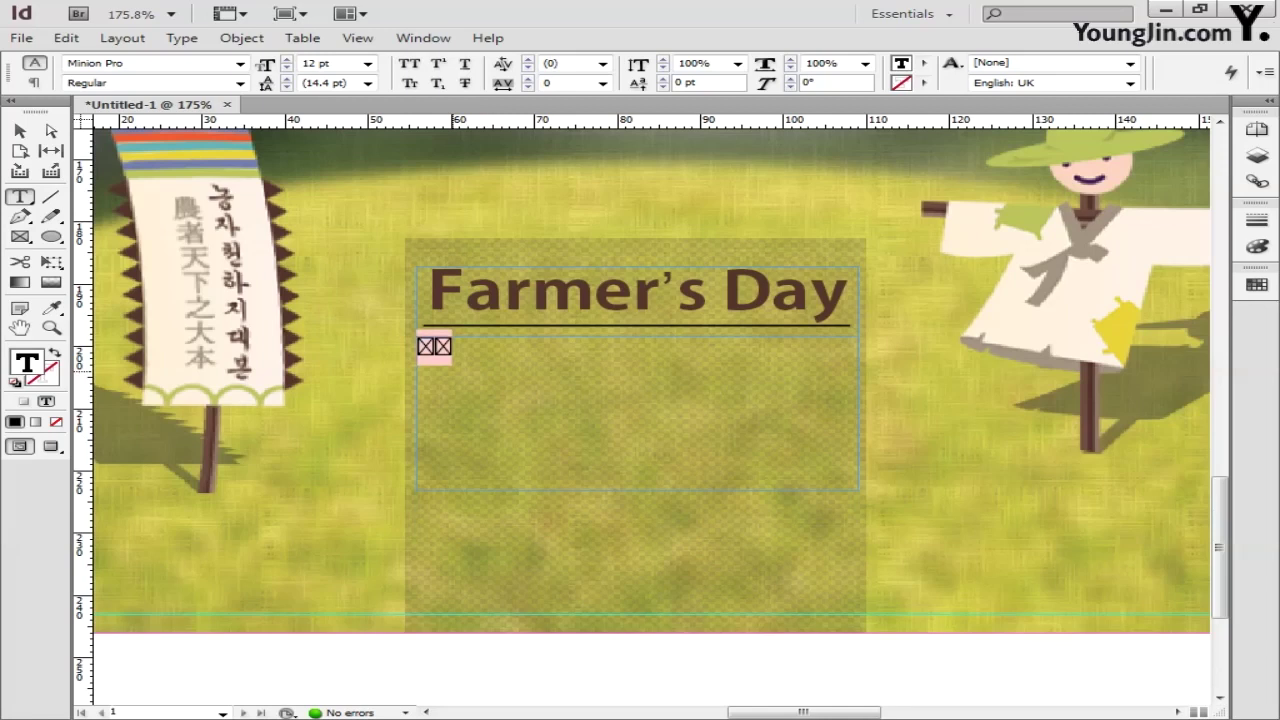
pyautogui.write(': 11')
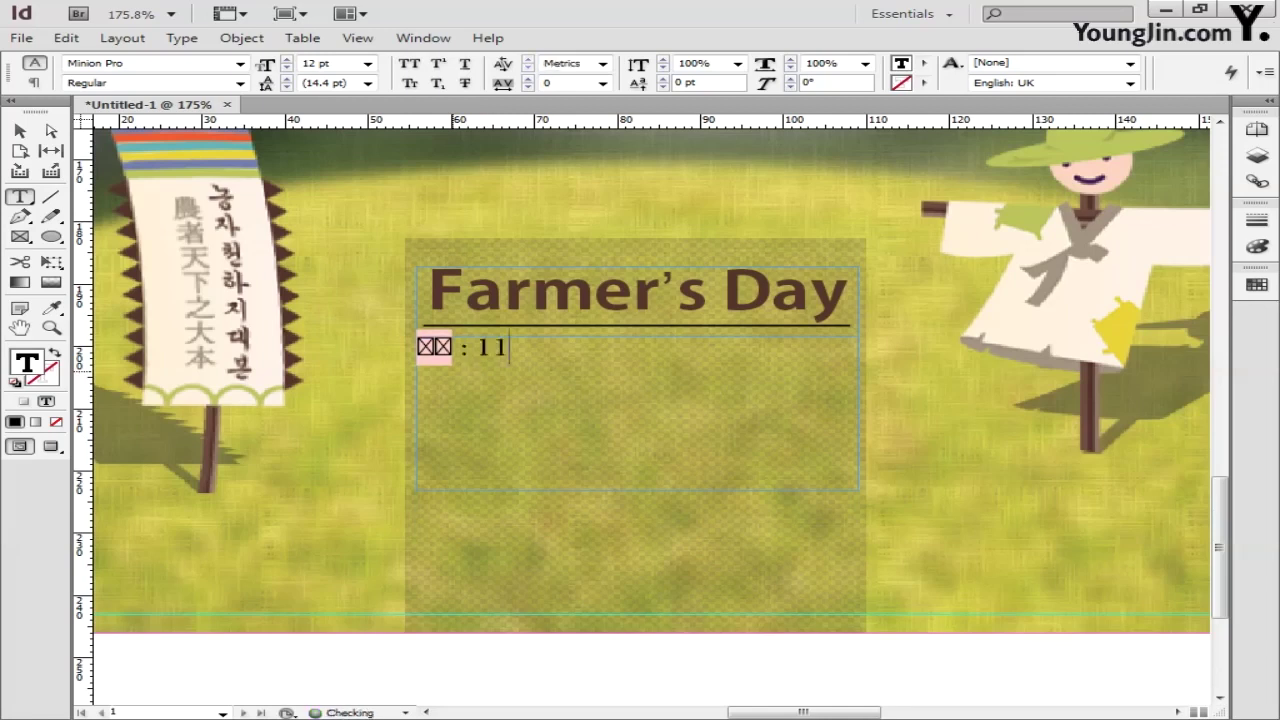
pyautogui.write('월 11일(금) 11:00')
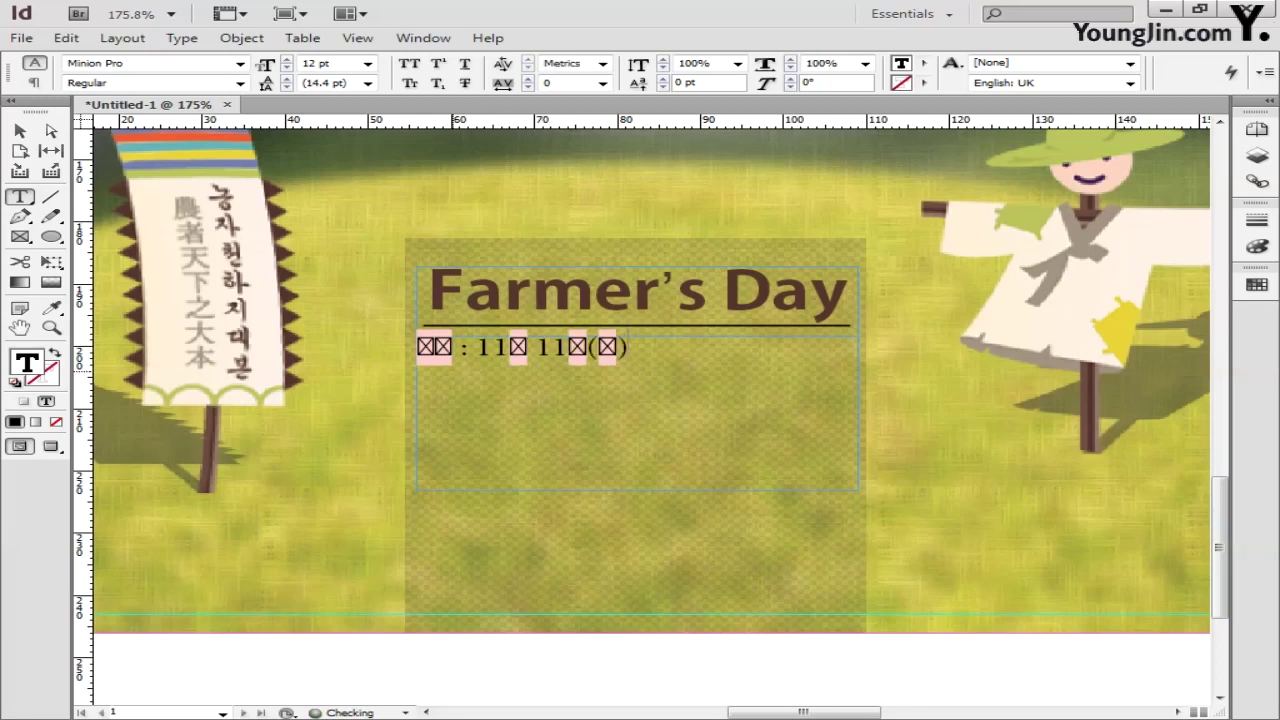
pyautogui.press('Return')
pyautogui.write('장소: 마을회관')
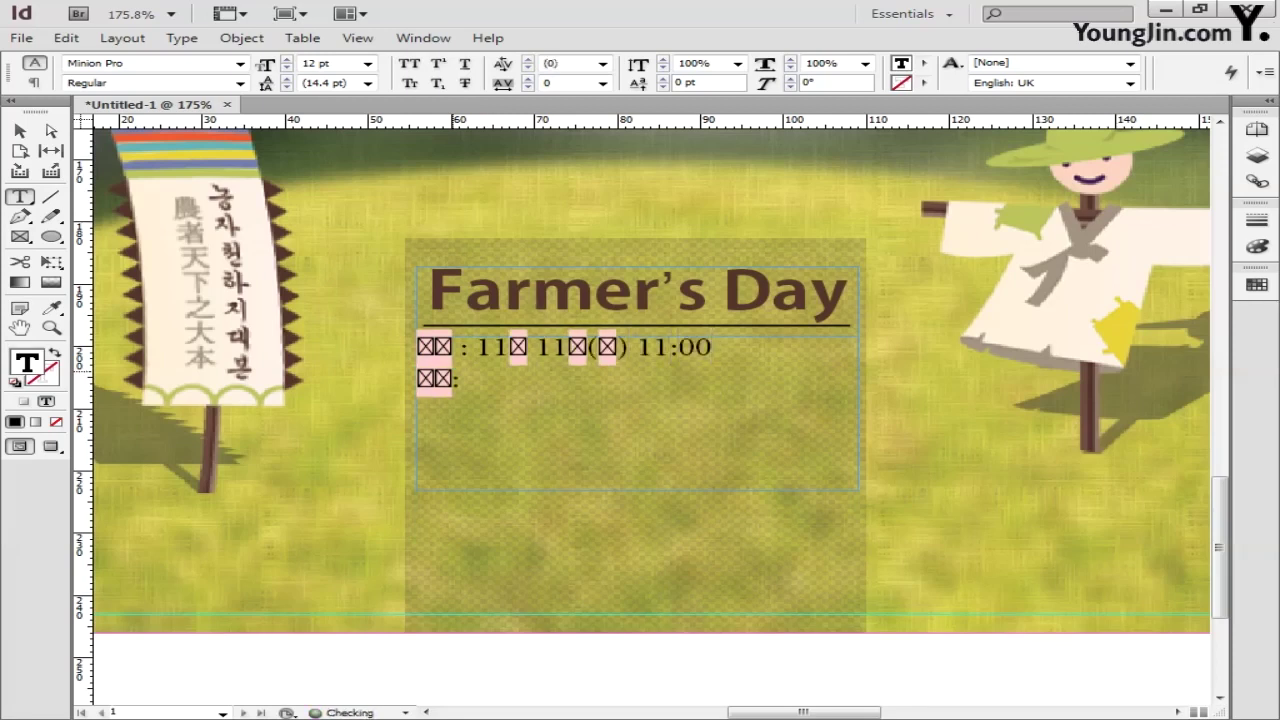
pyautogui.write('회관 강당 1층')
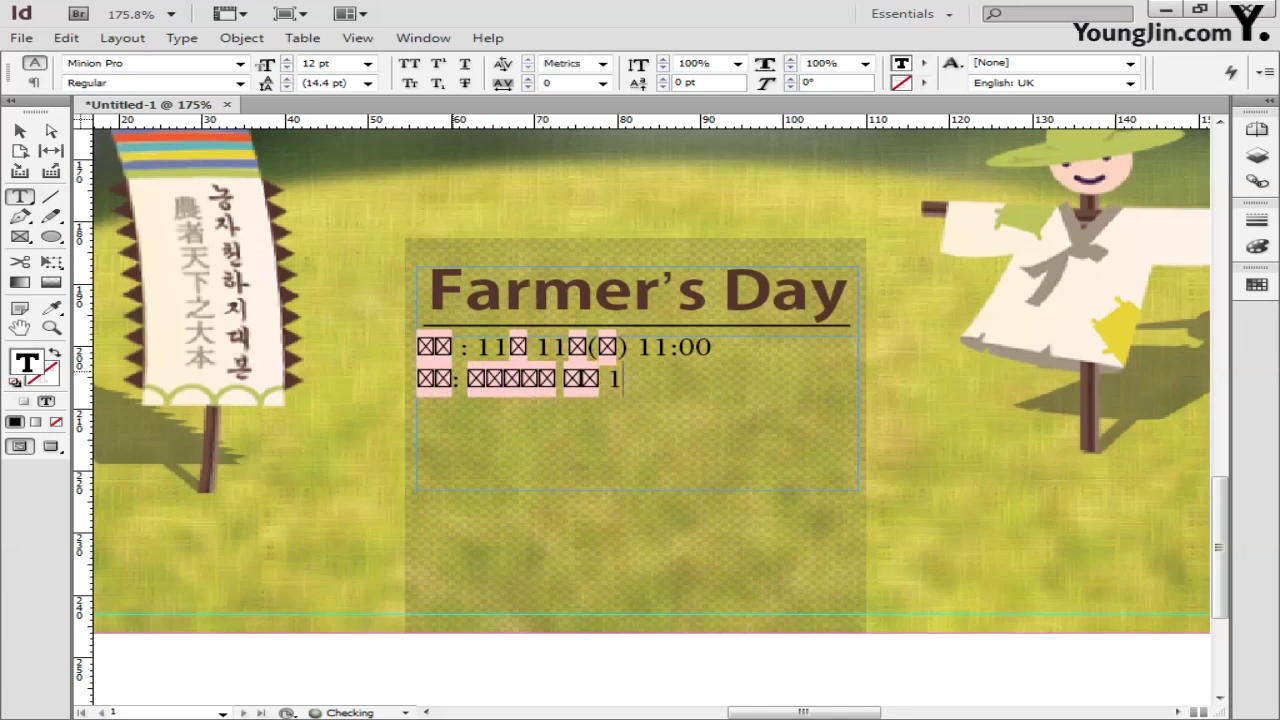
pyautogui.press('Return')
pyautogui.write('대상 : 농업인과가족, 관광객')
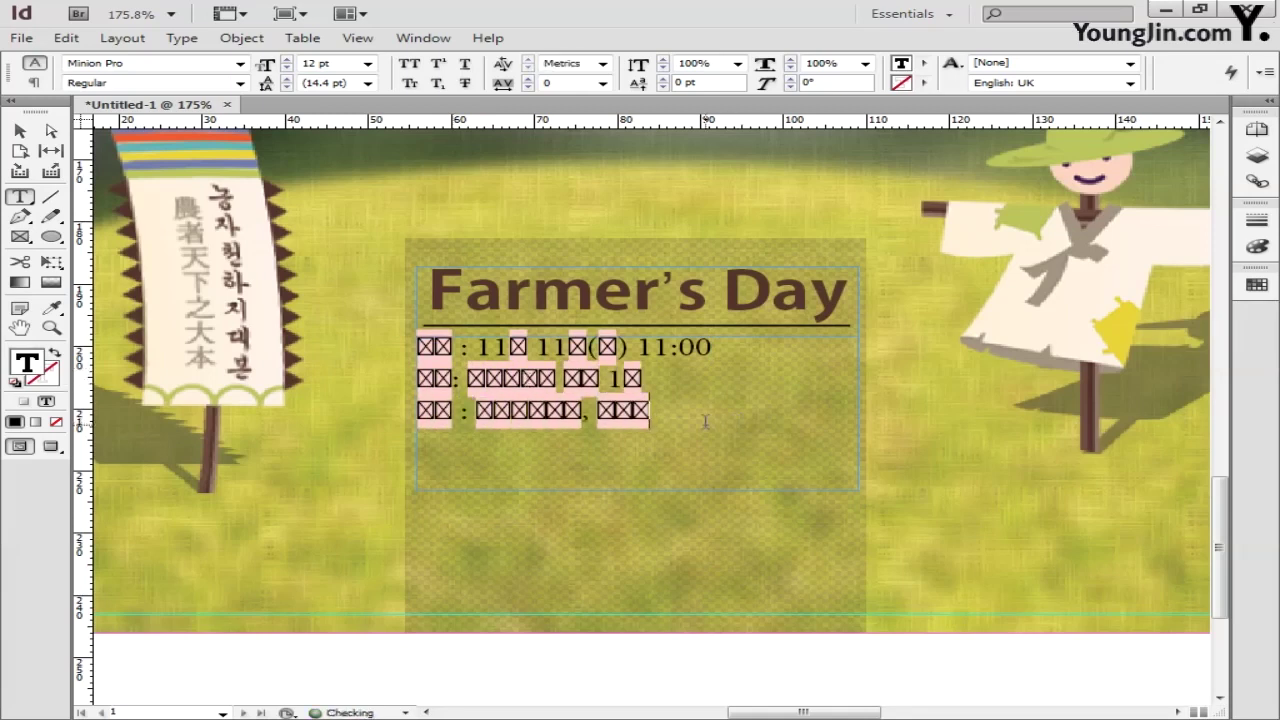
# Set the three event lines to Adobe Gothic Std and add a space between "장소" and its colon.
pyautogui.moveTo(706, 420); pyautogui.dragTo(427, 346)
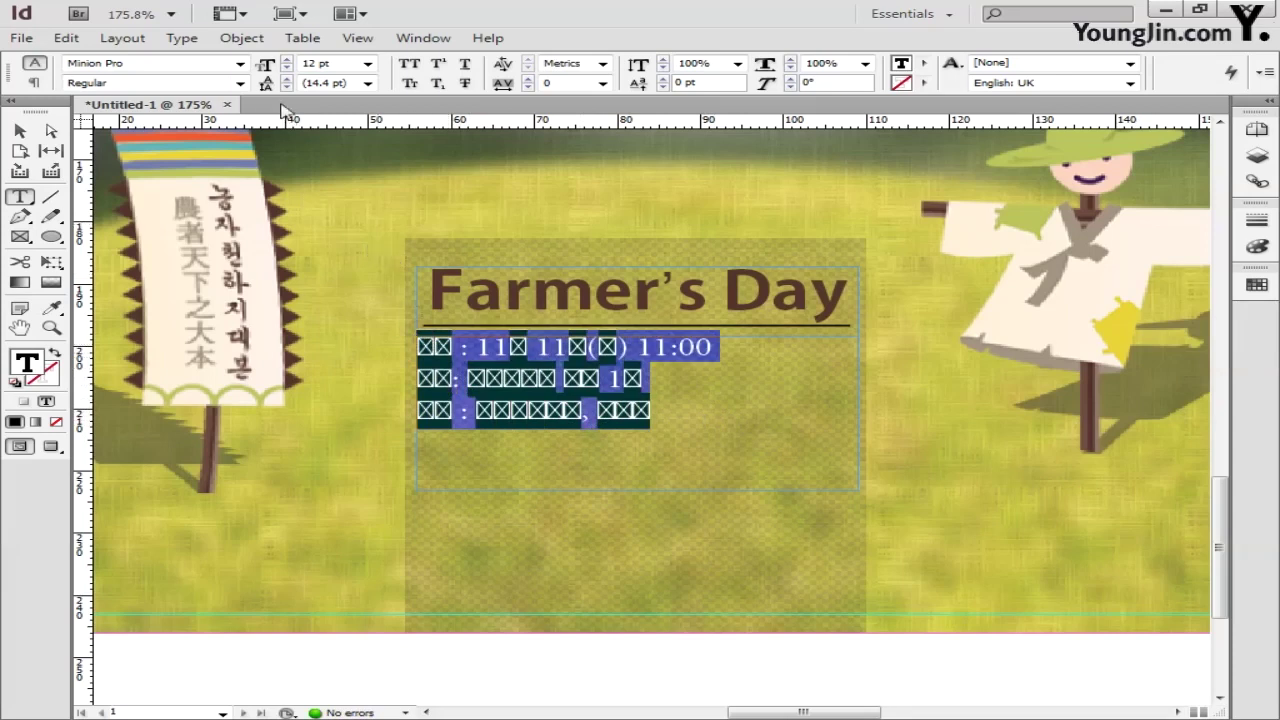
pyautogui.click(240, 63)
pyautogui.scroll(3, 410, 120)
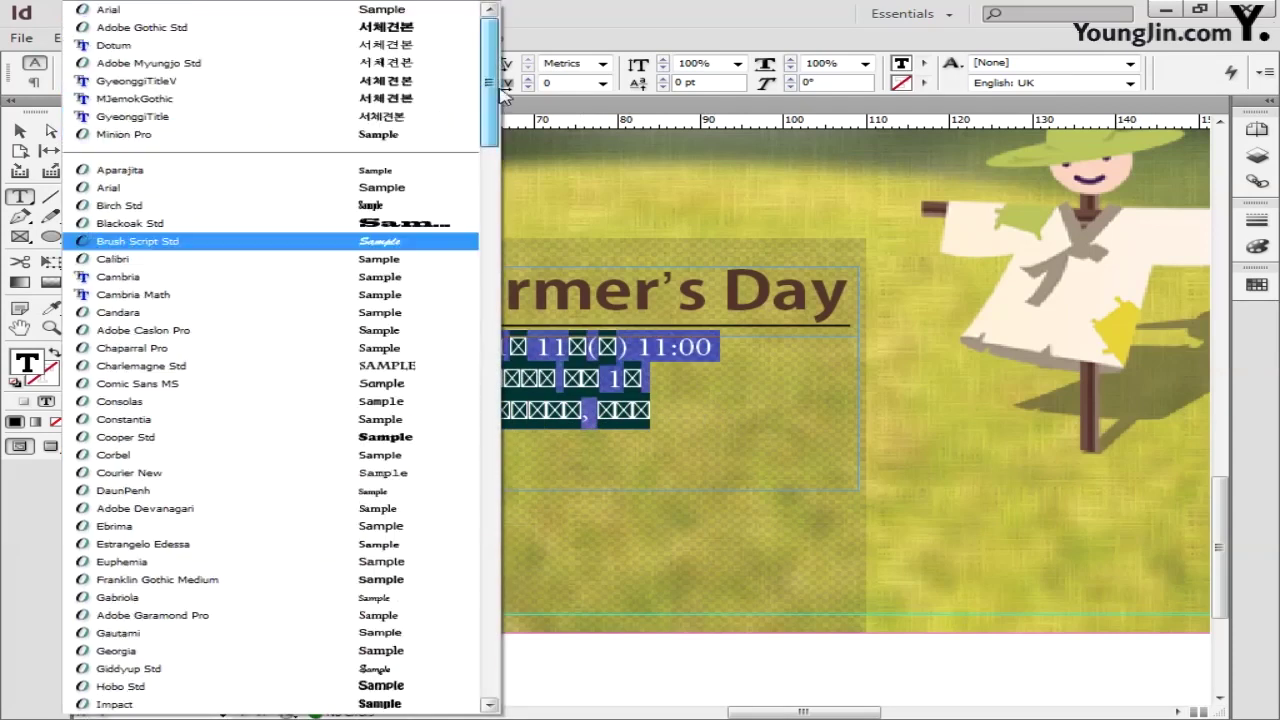
pyautogui.click(427, 27)
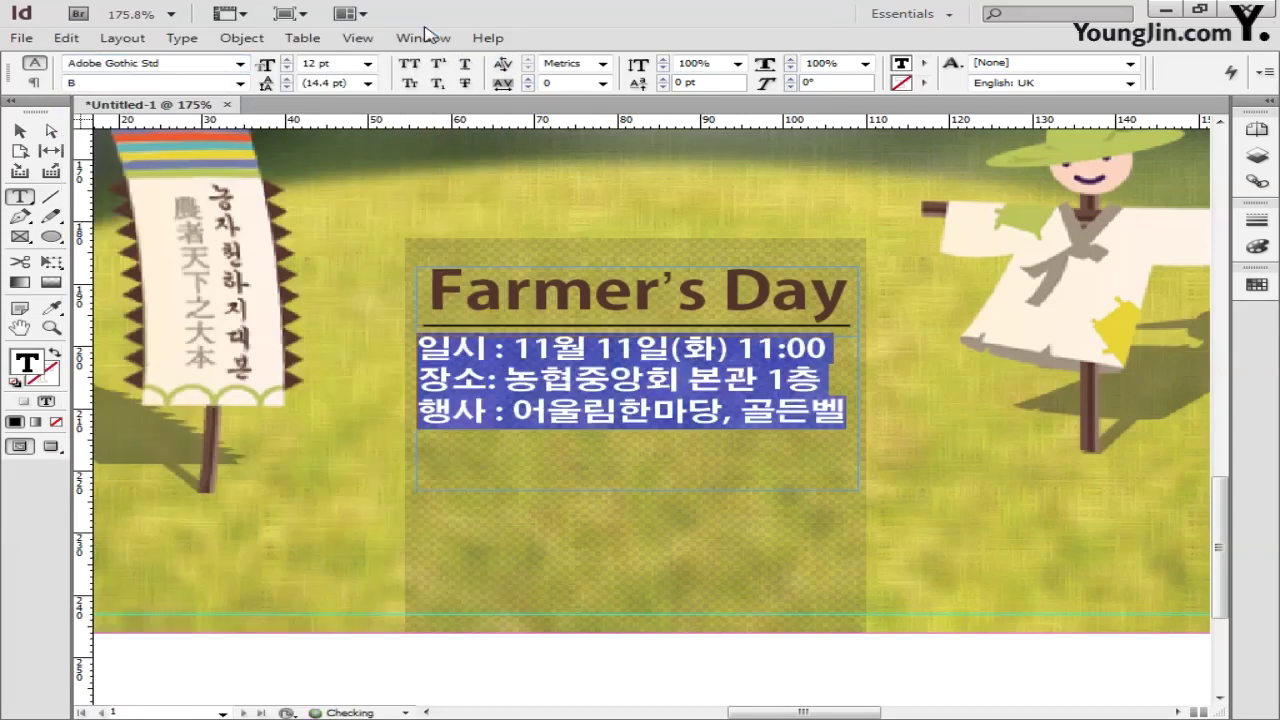
pyautogui.click(488, 378)
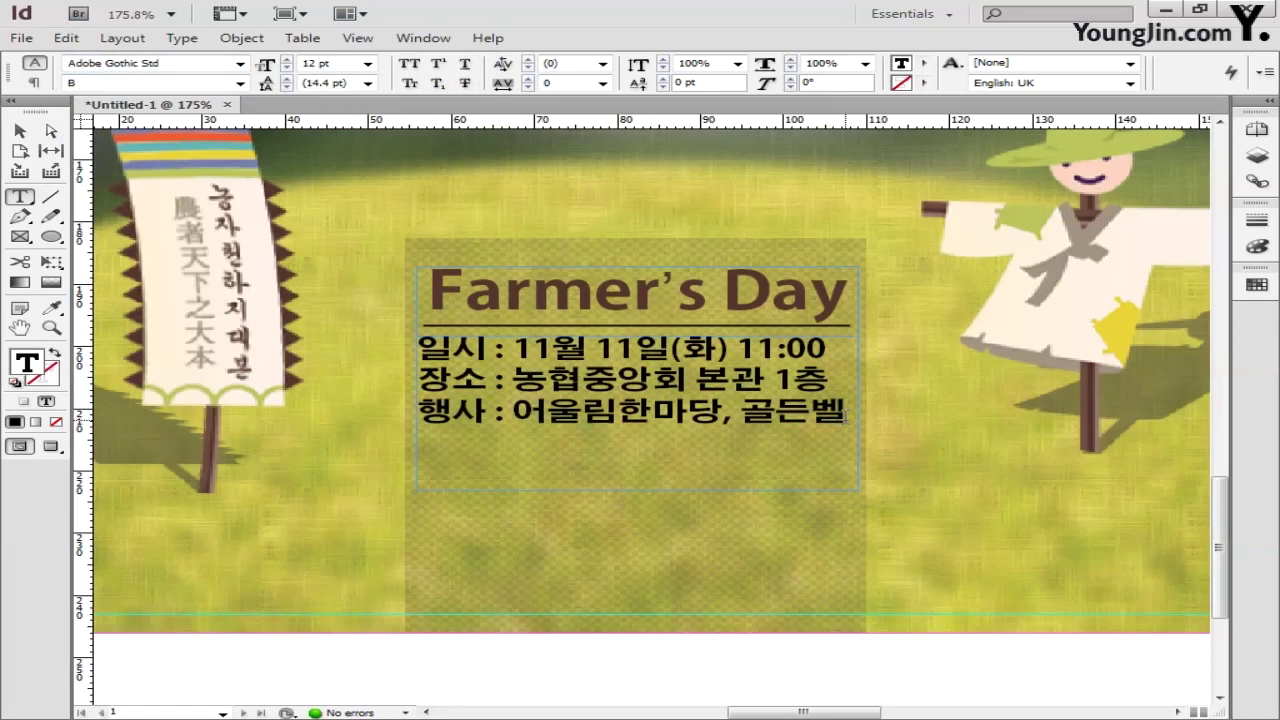
# Try centre-aligning the three lines of event details.
pyautogui.moveTo(846, 414); pyautogui.dragTo(418, 348)
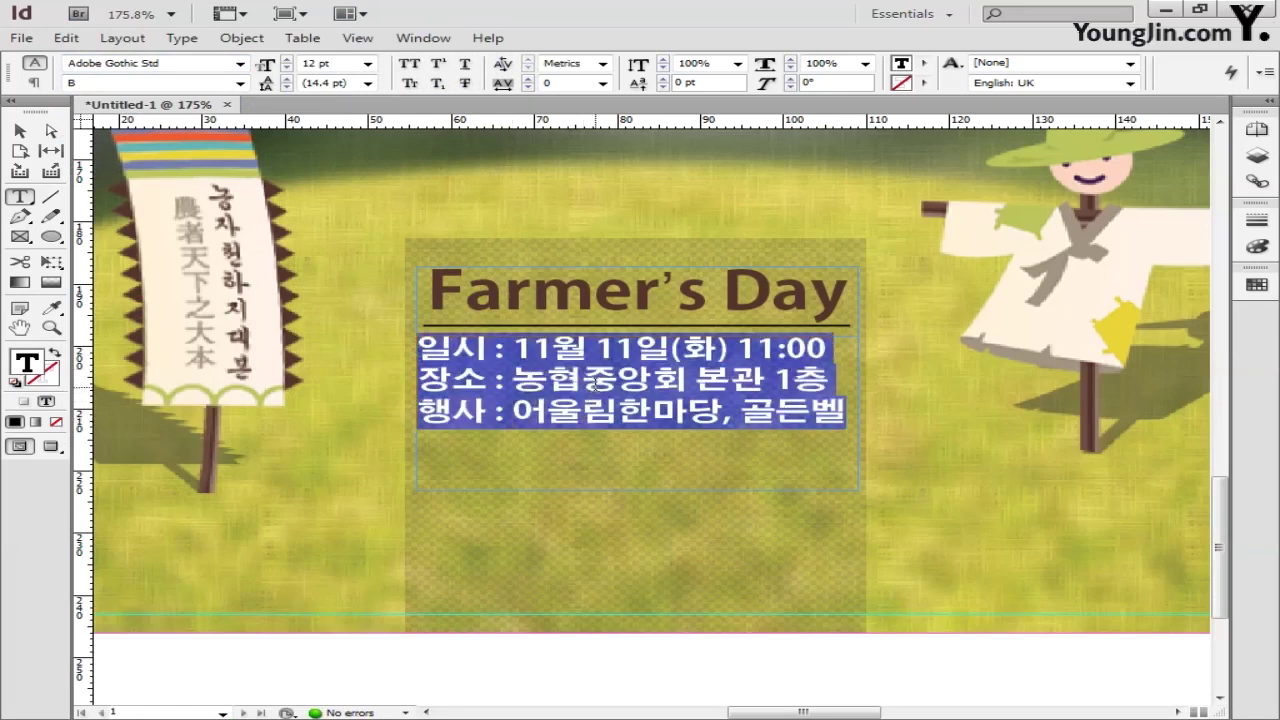
pyautogui.click(181, 37)
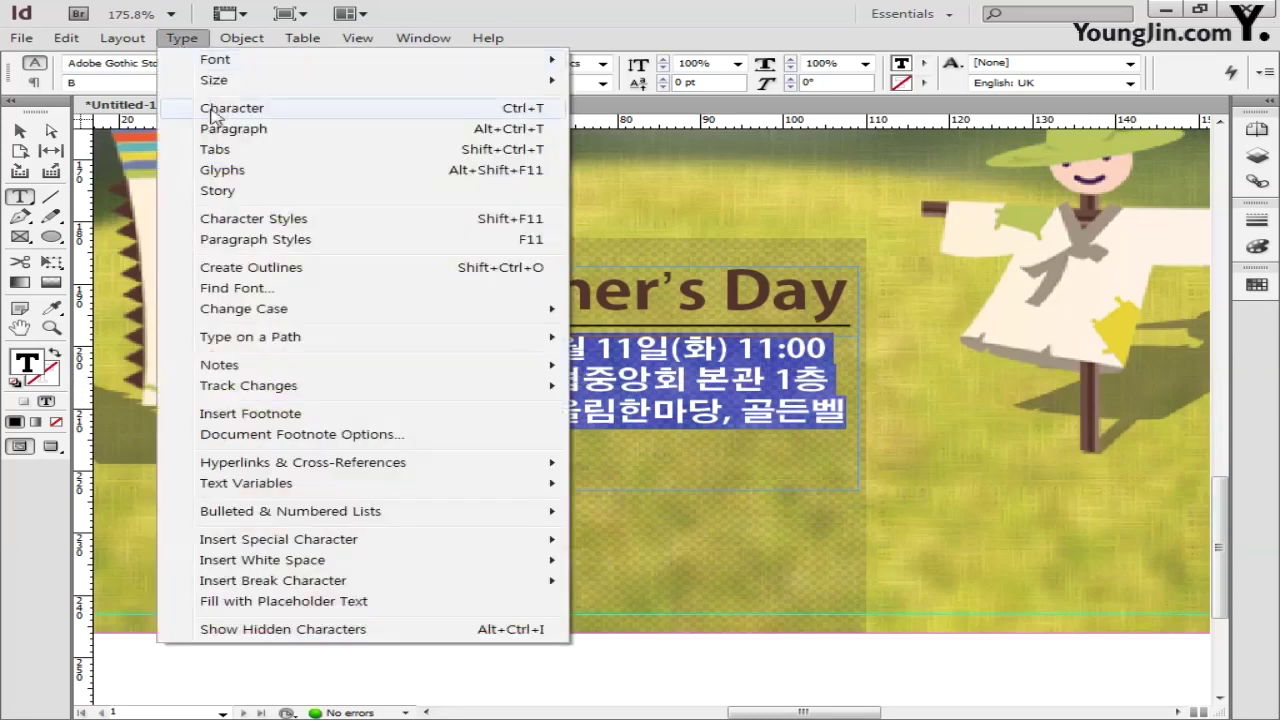
pyautogui.click(205, 126)
pyautogui.click(151, 400)
pyautogui.click(357, 364)
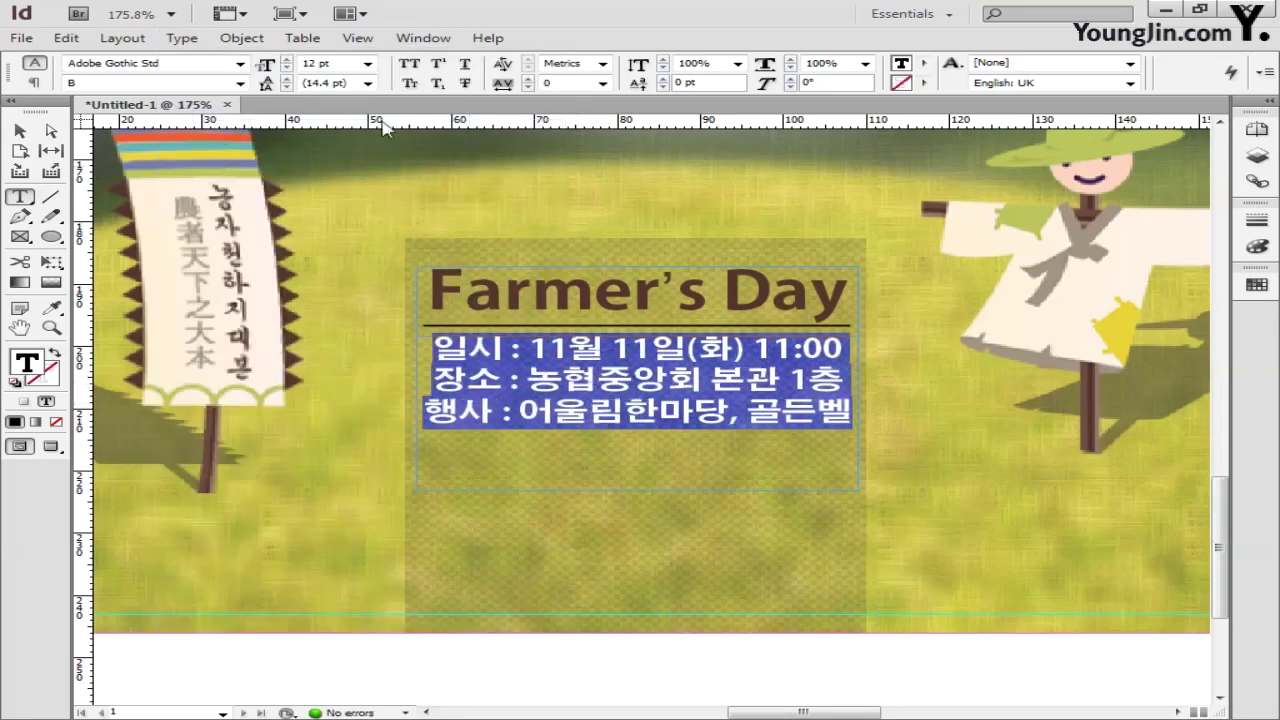
# Try a different leading on the event lines, and undo it together with their centre alignment.
pyautogui.click(368, 83)
pyautogui.click(361, 184)
pyautogui.hotkey('ctrl', 'z')
pyautogui.hotkey('ctrl', 'z')
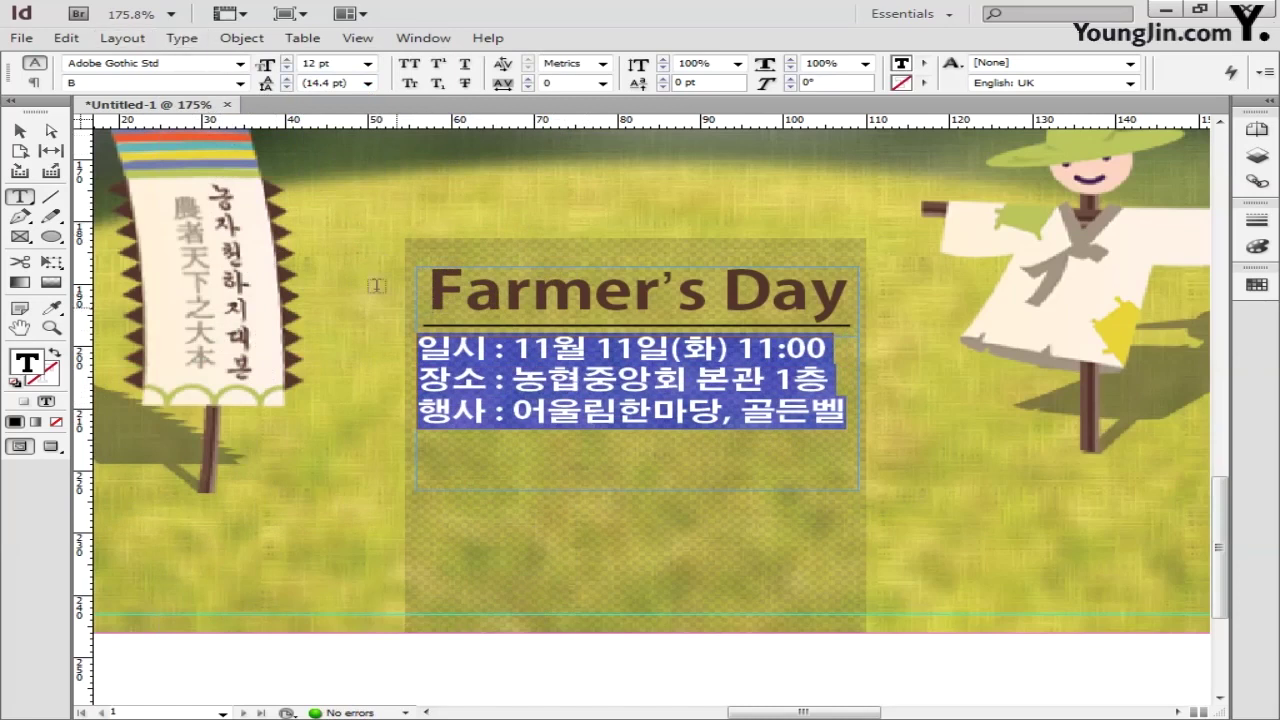
# Fully justify all three lines of event details.
pyautogui.click(182, 40)
pyautogui.click(214, 128)
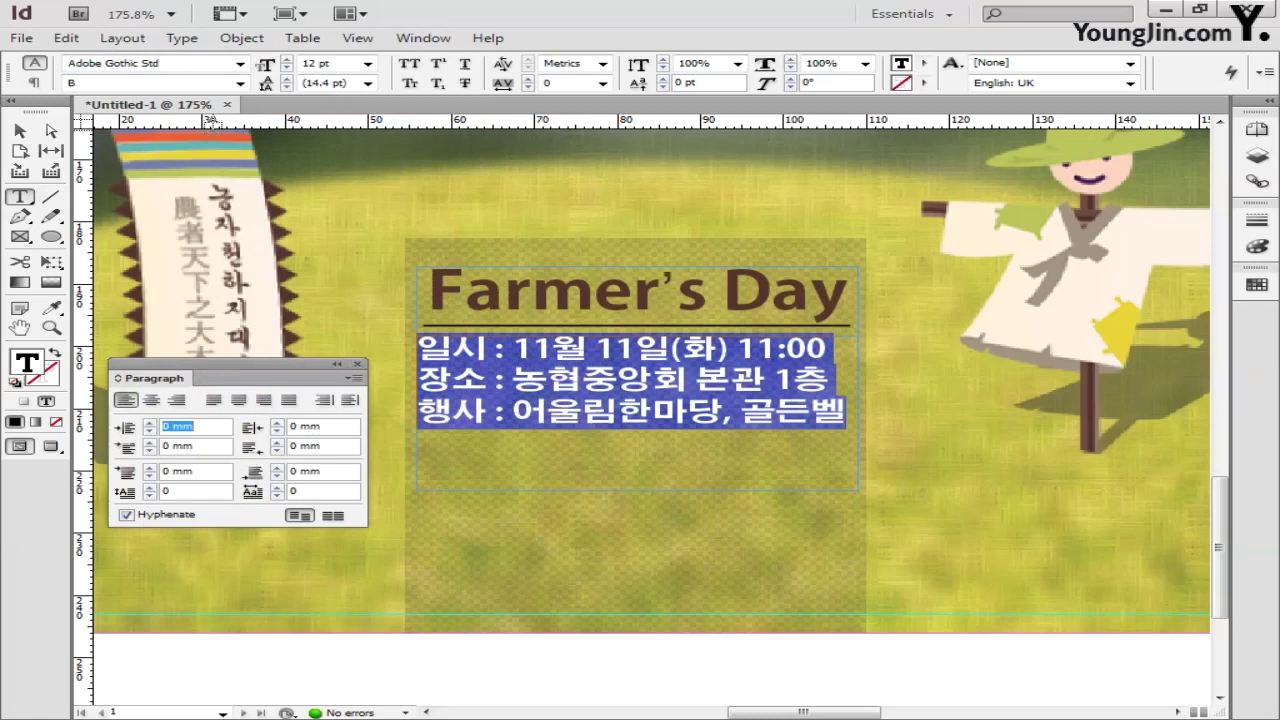
pyautogui.click(288, 400)
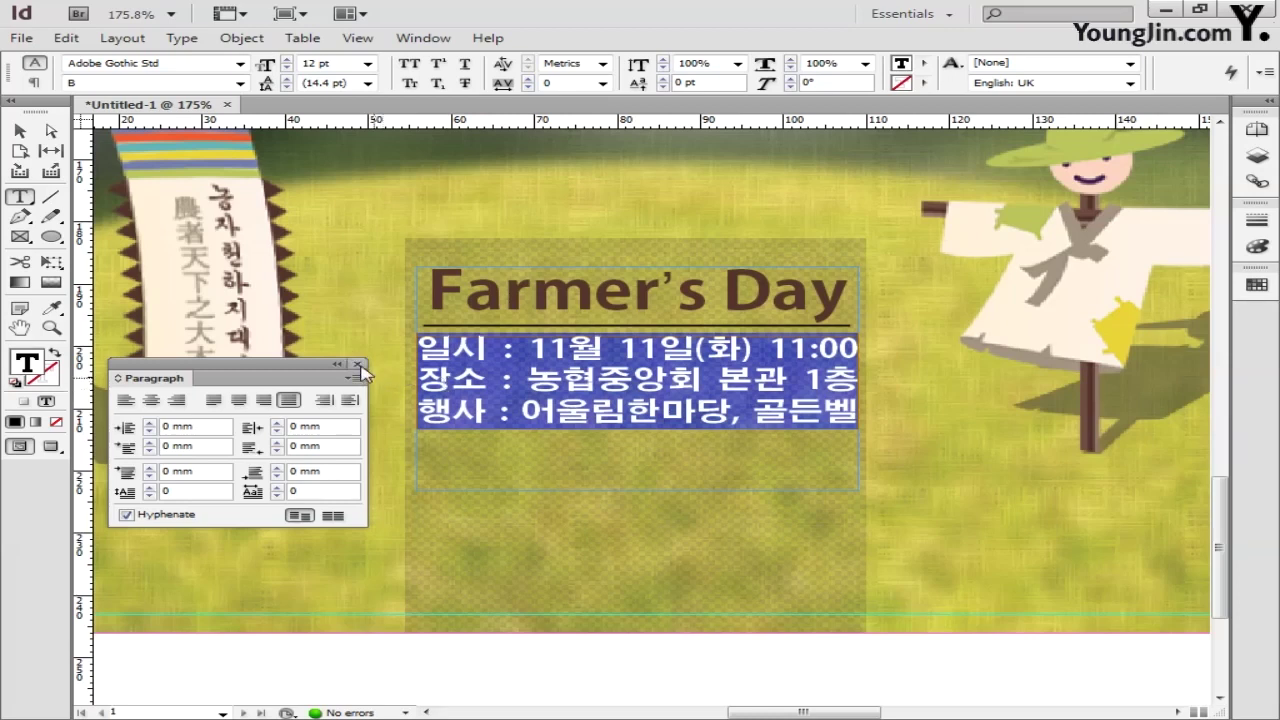
pyautogui.click(357, 364)
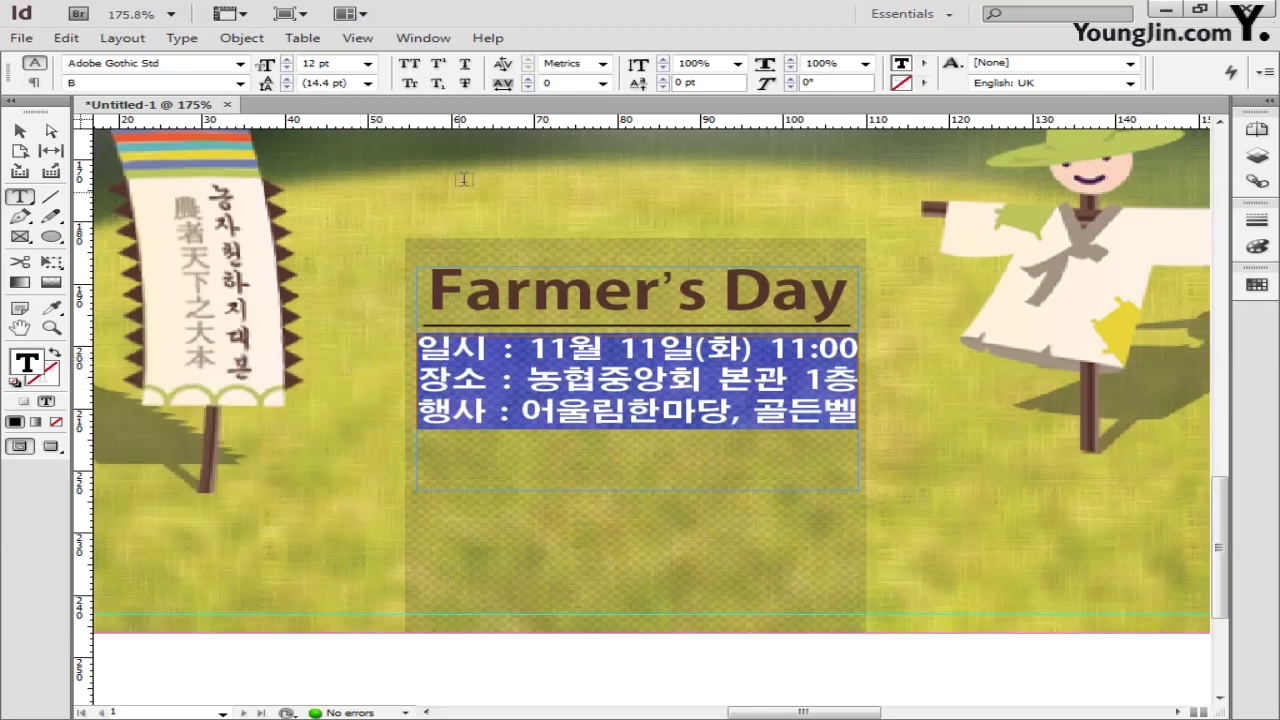
# Set the leading of the three event lines to 18 pt.
pyautogui.click(368, 83)
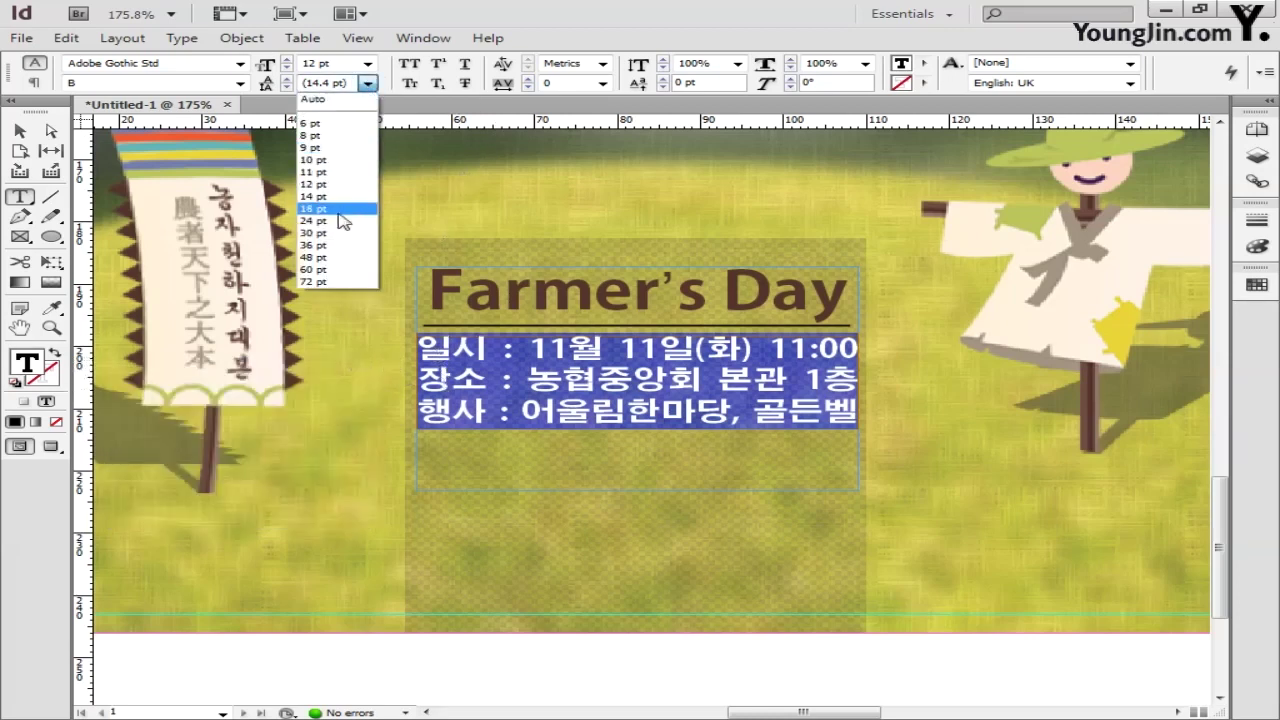
pyautogui.click(340, 220)
pyautogui.click(368, 84)
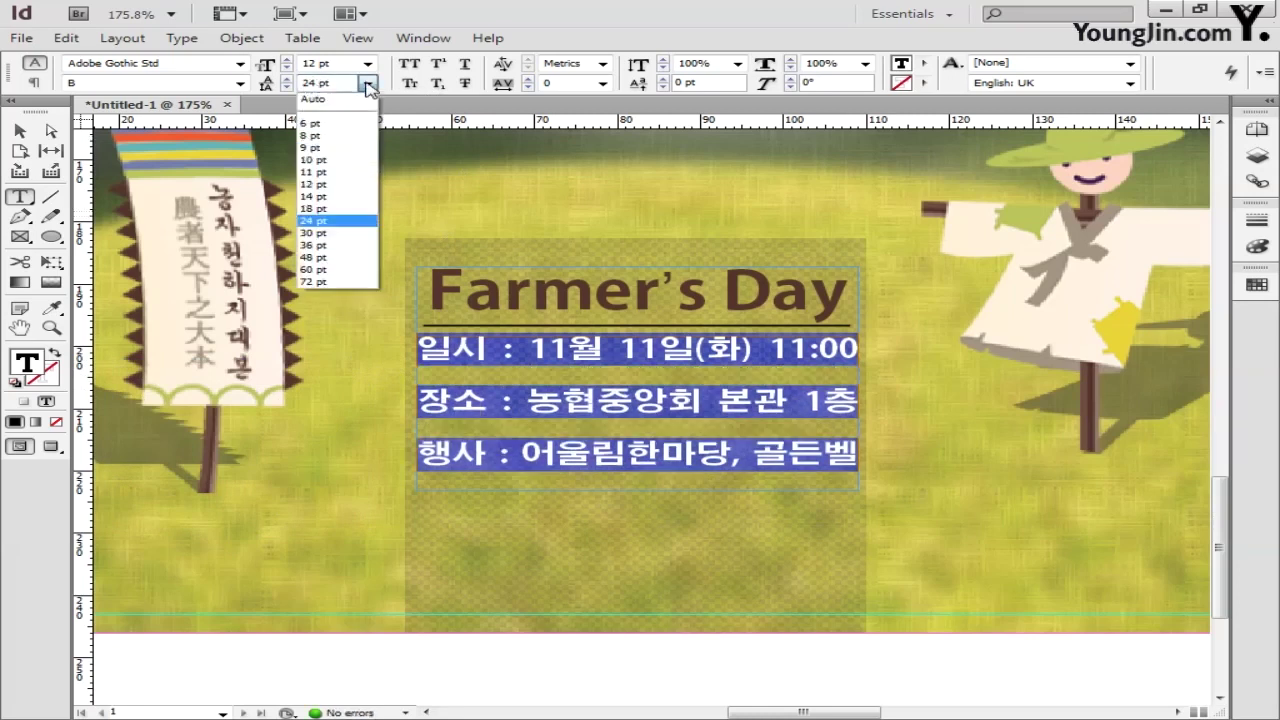
pyautogui.click(330, 208)
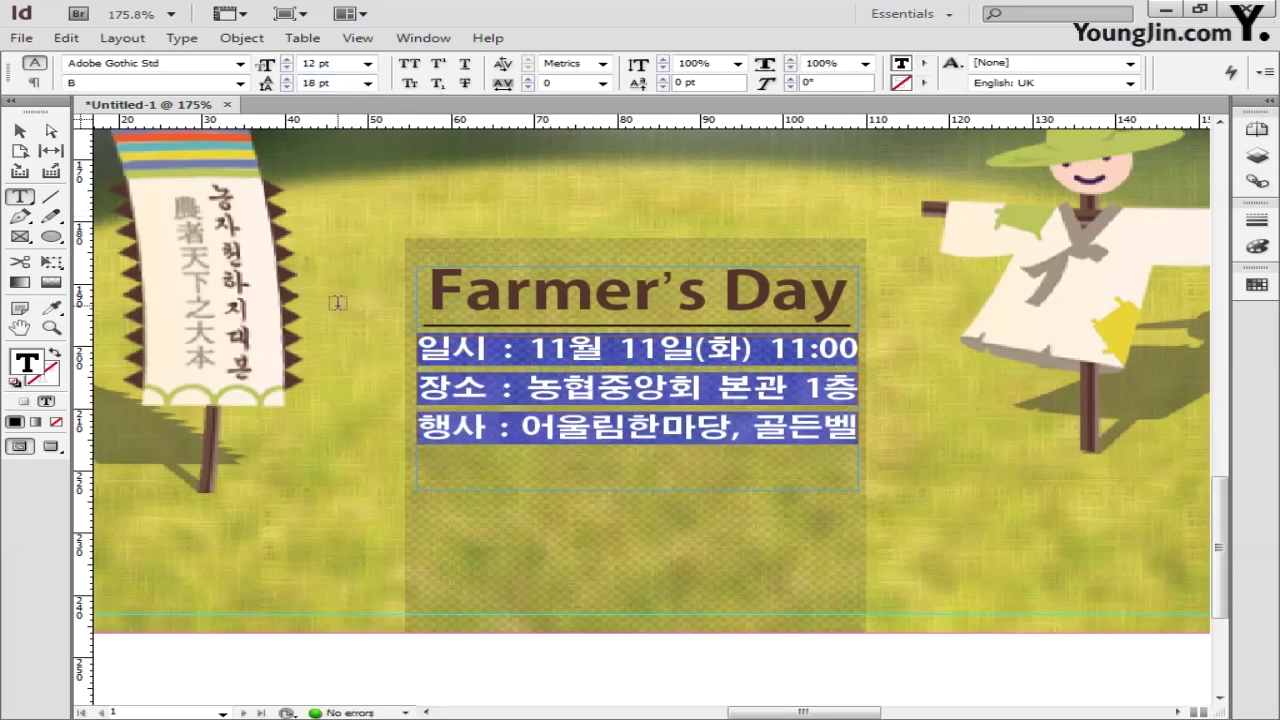
# Give the date and time text "11월 11일(화) 11:00" a 0.25 pt stroke.
pyautogui.moveTo(527, 346); pyautogui.dragTo(848, 348)
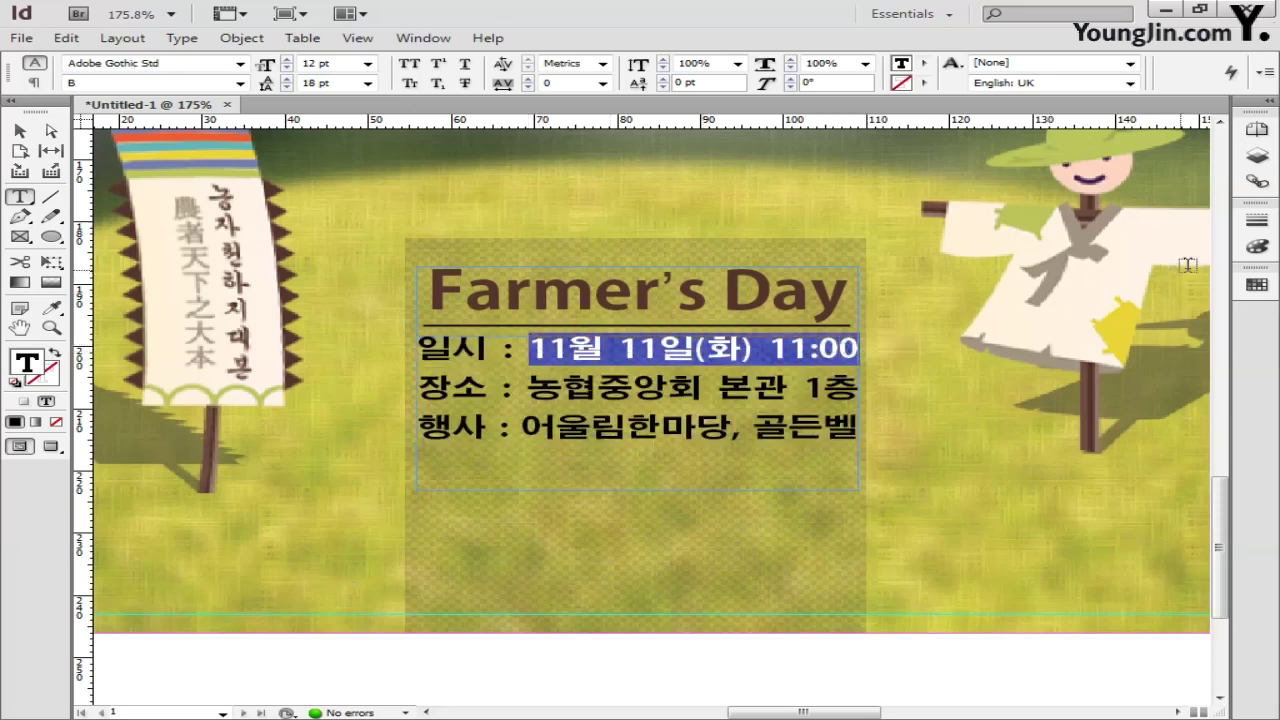
pyautogui.click(1257, 218)
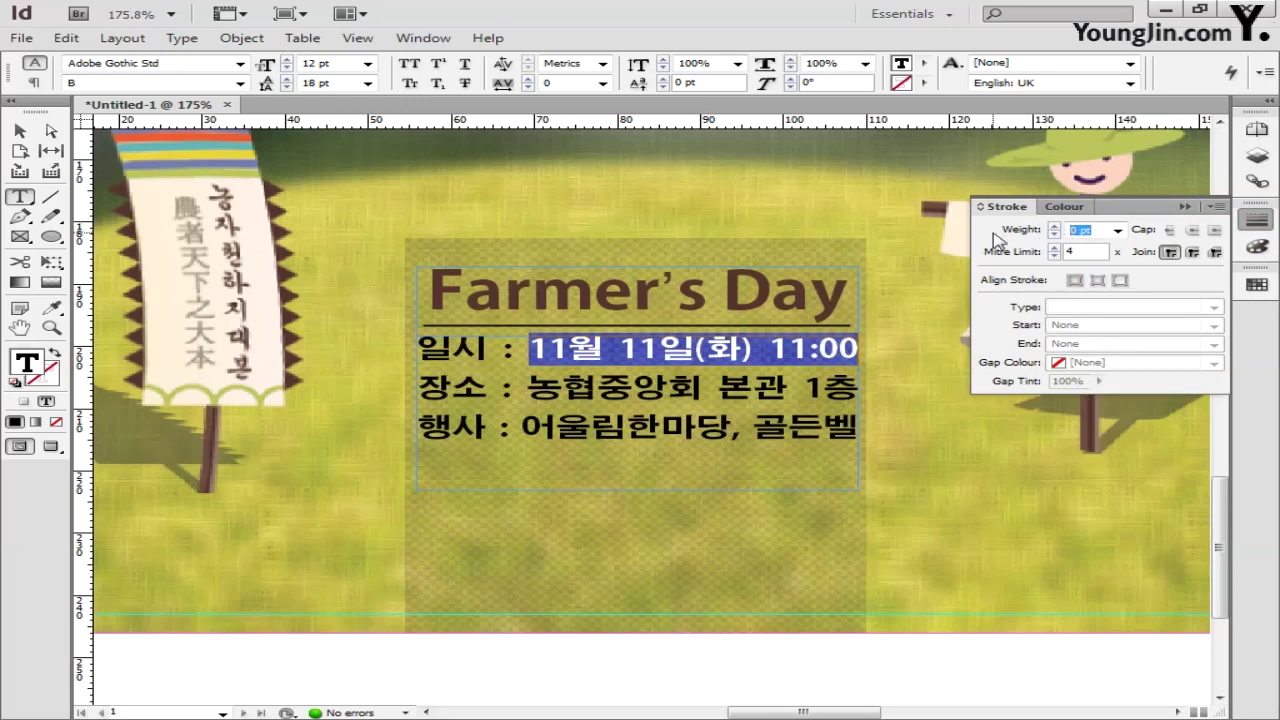
pyautogui.write('0.25')
pyautogui.press('Return')
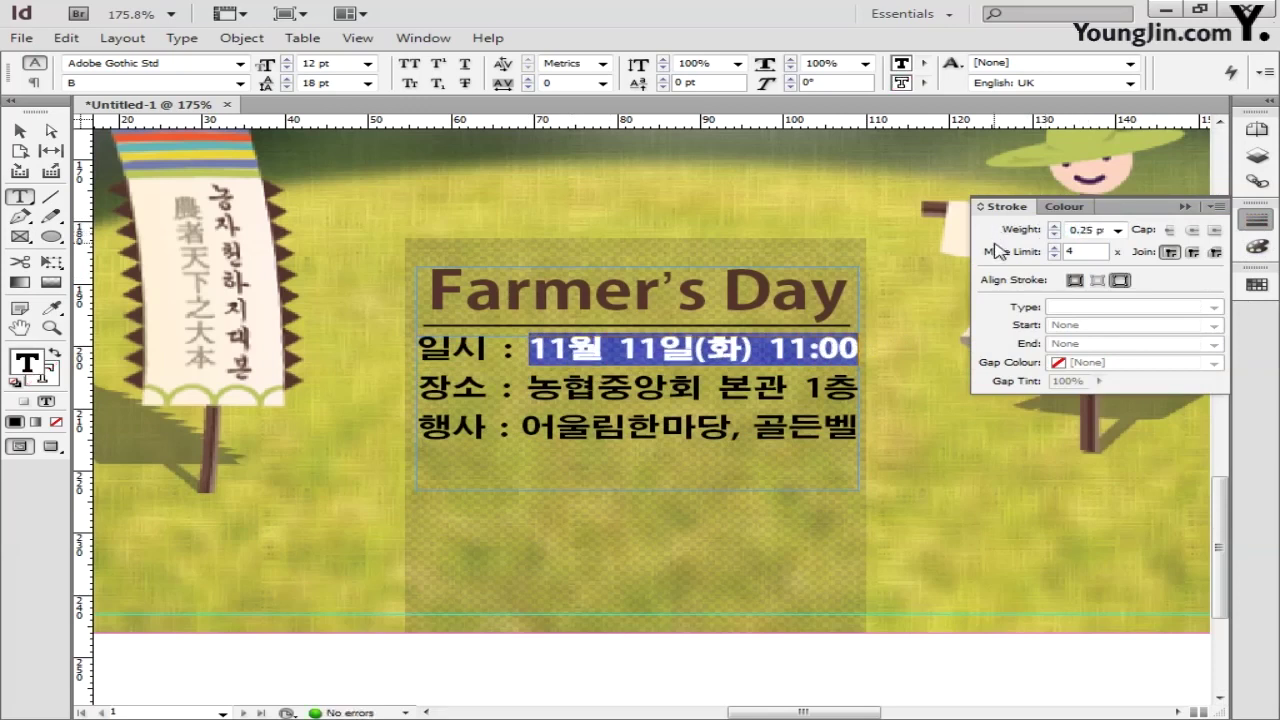
pyautogui.press('Escape')
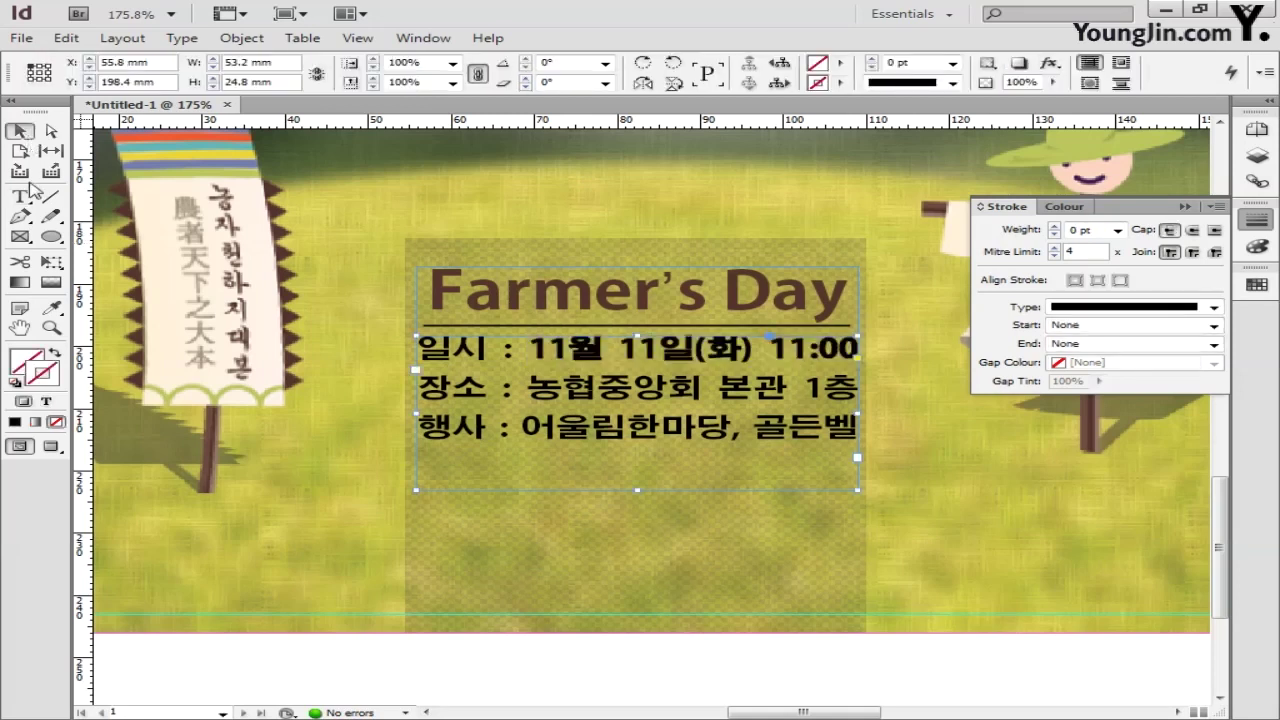
pyautogui.click(26, 196)
pyautogui.moveTo(434, 514); pyautogui.dragTo(858, 572)
pyautogui.press('Escape')
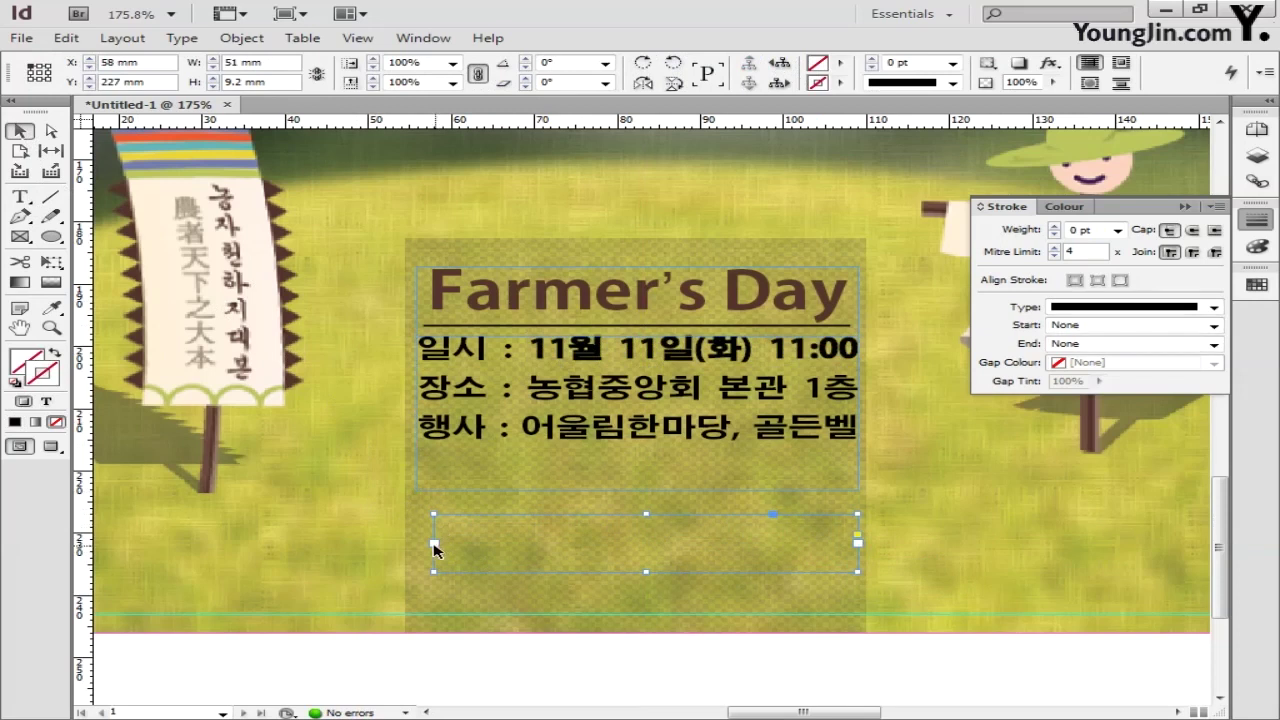
pyautogui.moveTo(434, 543); pyautogui.dragTo(416, 543)
pyautogui.press('t')
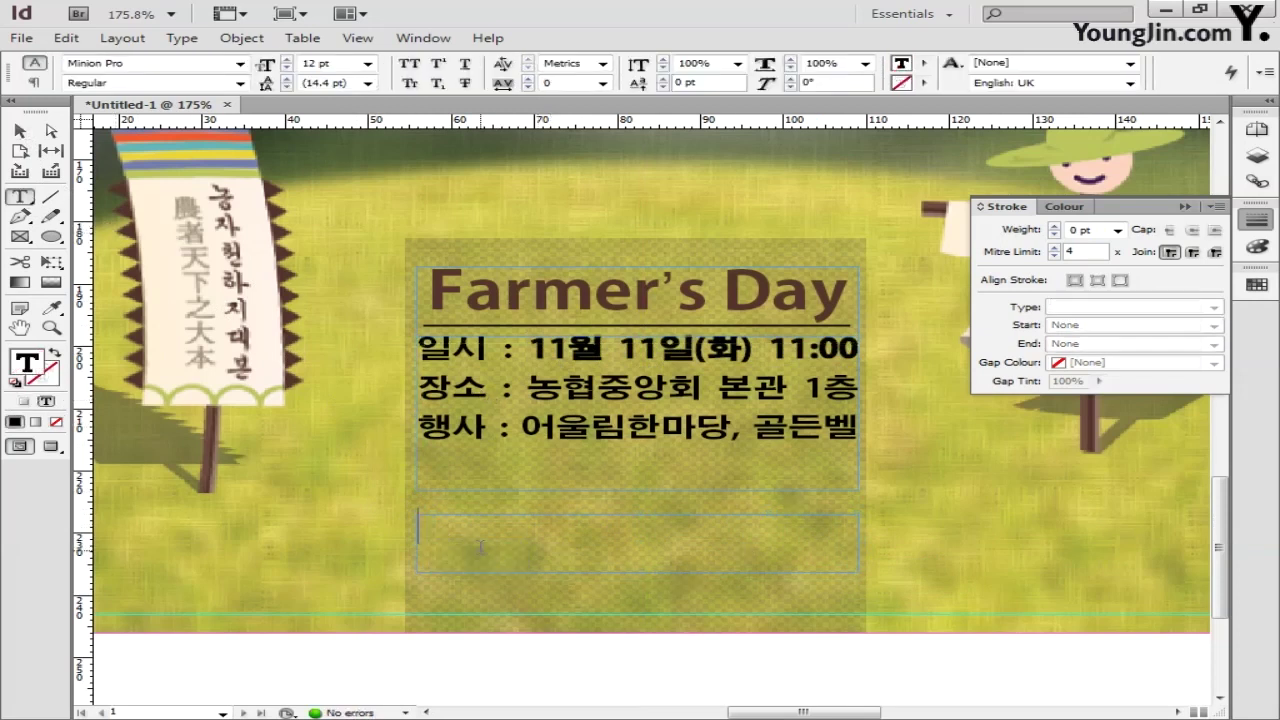
pyautogui.write('www.')
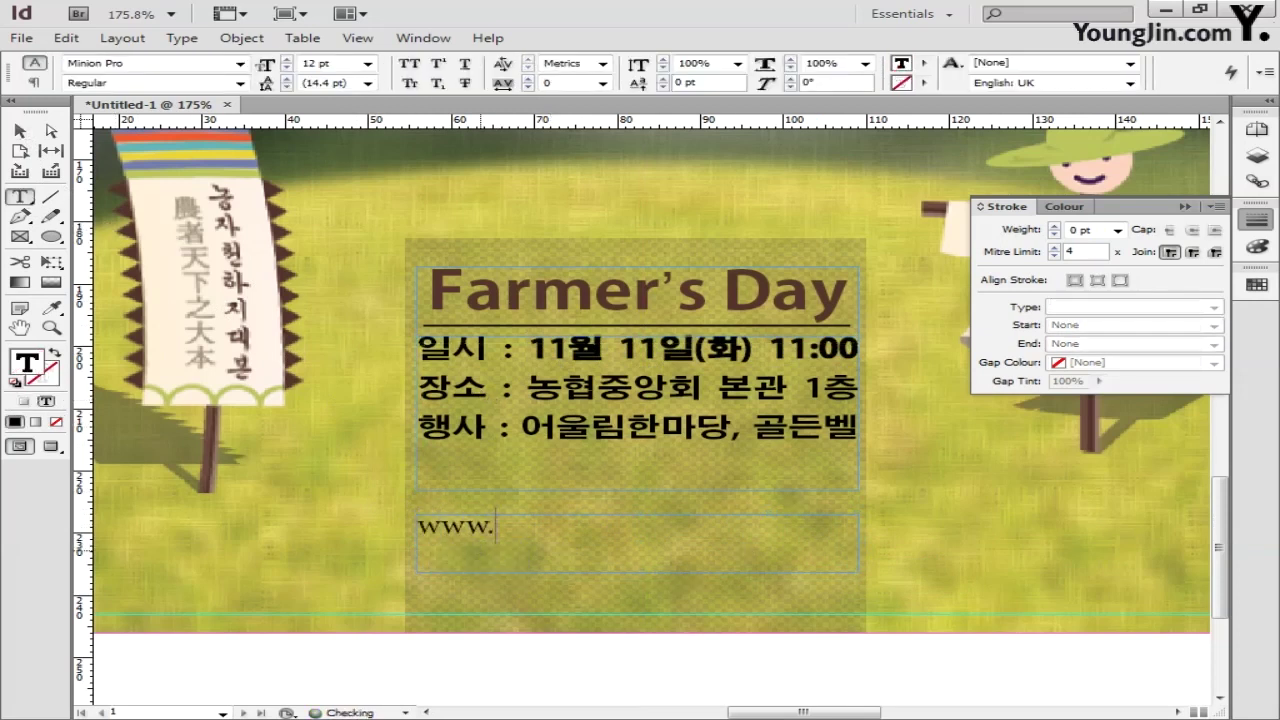
pyautogui.write('farmersday')
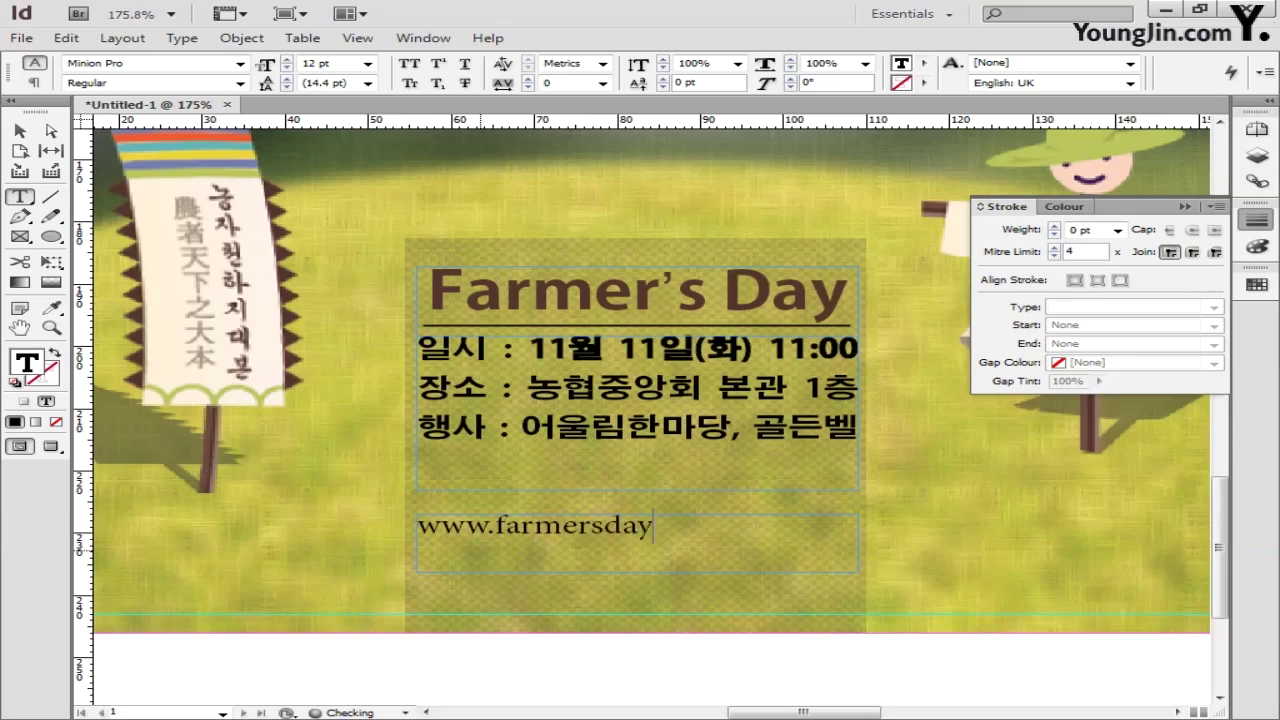
pyautogui.write('.or.kr')
# Format the web address in Adobe Gothic Std at 14 pt and centre-align it.
pyautogui.moveTo(738, 552); pyautogui.dragTo(364, 528)
pyautogui.click(240, 63)
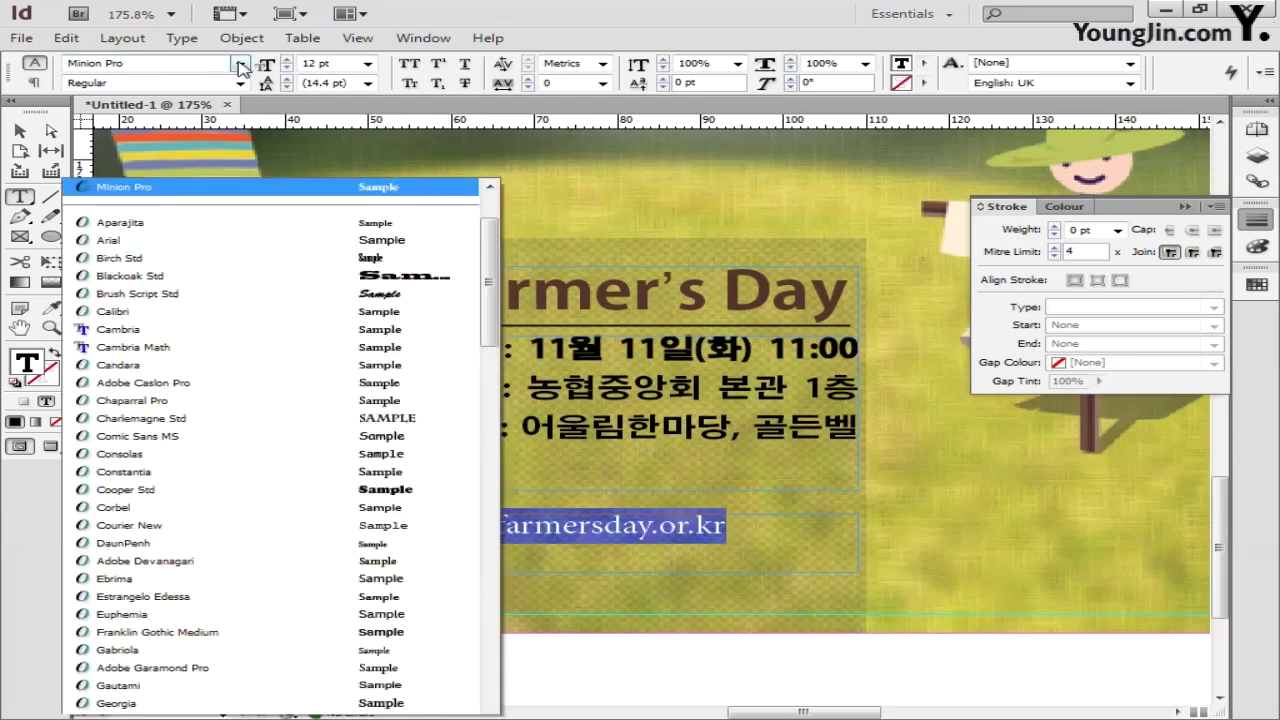
pyautogui.moveTo(497, 110); pyautogui.dragTo(497, 42)
pyautogui.click(141, 9)
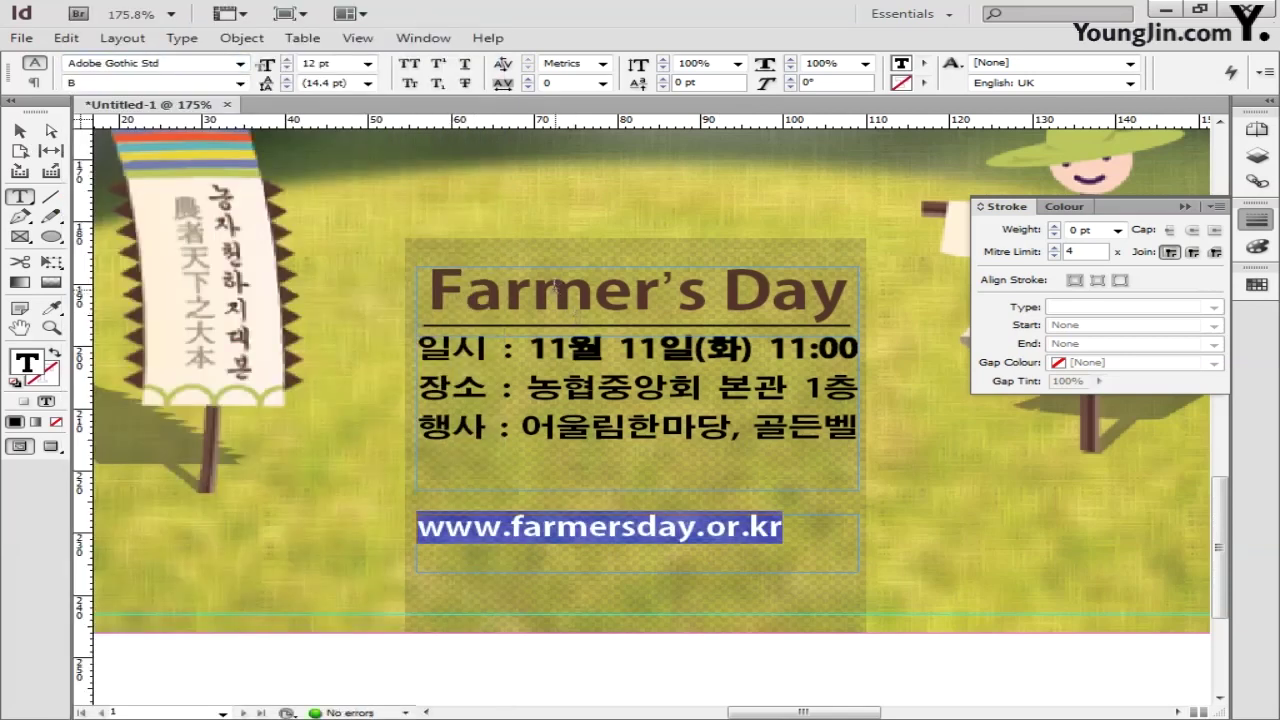
pyautogui.click(182, 37)
pyautogui.click(210, 128)
pyautogui.click(151, 399)
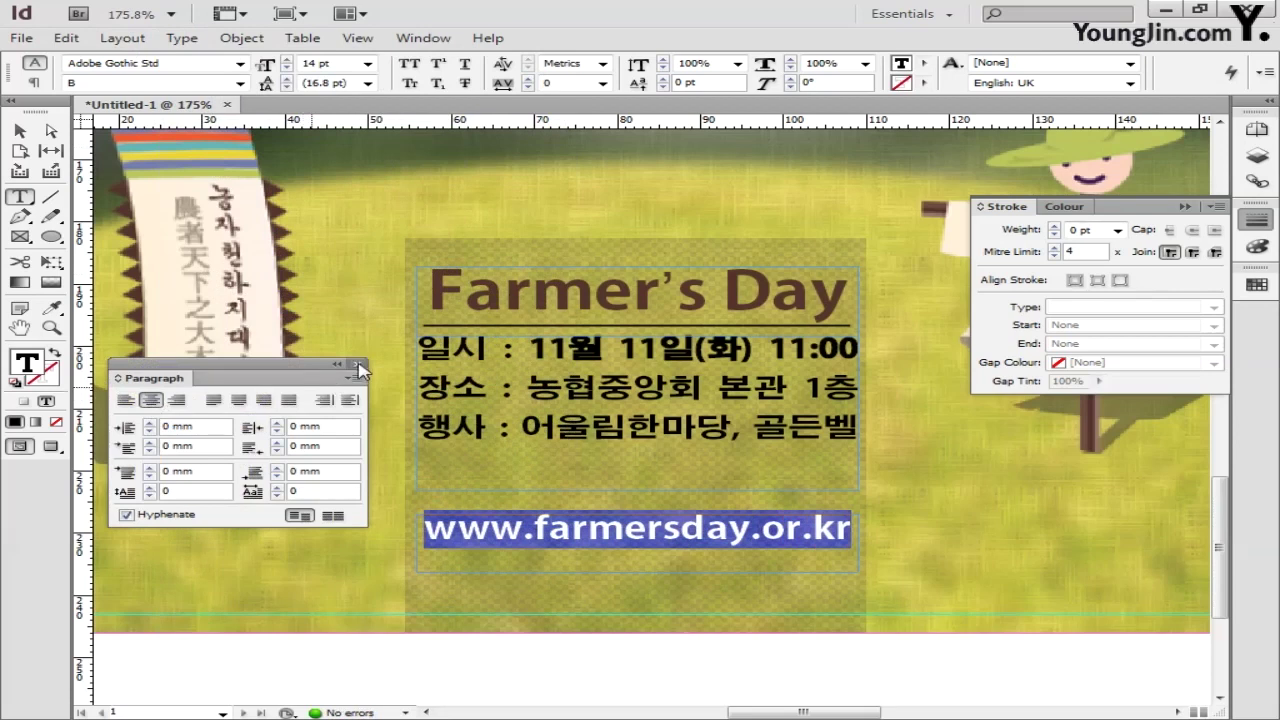
pyautogui.click(357, 364)
# Move the web address frame up to just beneath the event lines, at about Y 217.8 mm.
pyautogui.press('Escape')
pyautogui.moveTo(625, 520); pyautogui.dragTo(623, 462)
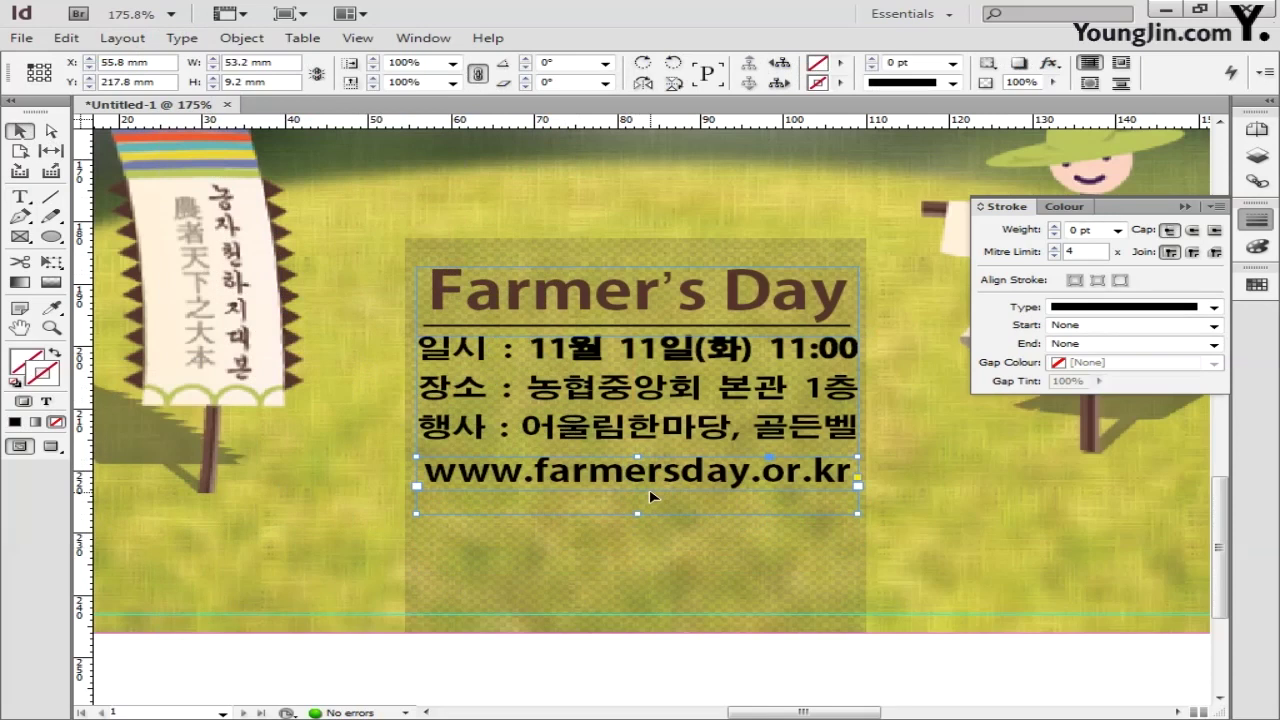
# Draw a horizontal line about 52.4 mm long above the web address and another about 53.2 mm long below it.
pyautogui.click(52, 197)
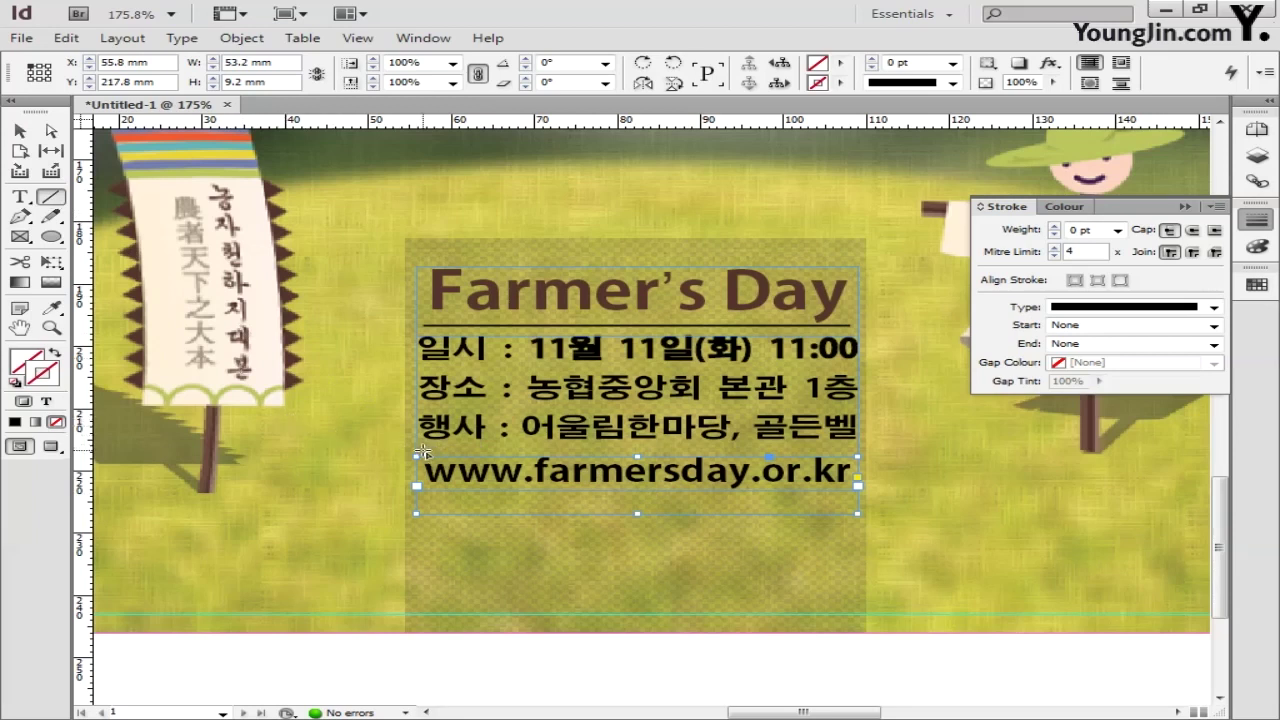
pyautogui.moveTo(423, 452); pyautogui.dragTo(857, 451)
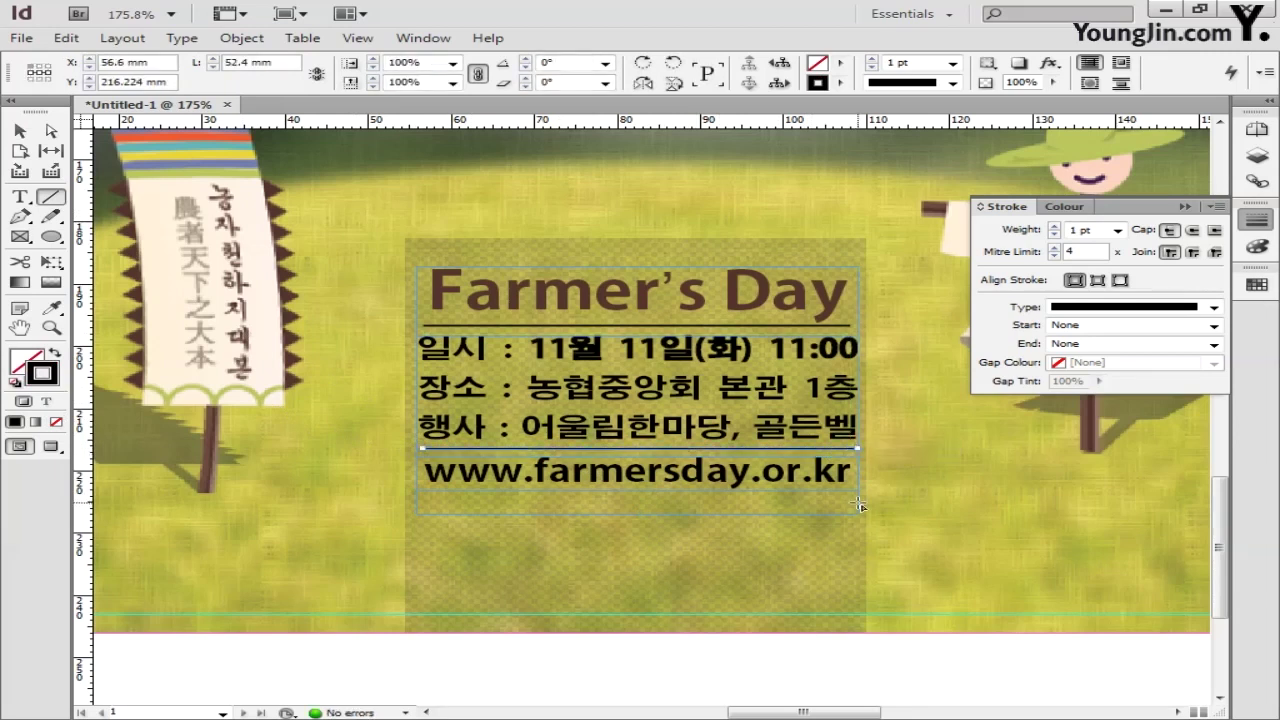
pyautogui.moveTo(860, 506); pyautogui.dragTo(416, 501)
# Set the weight of the line above the web address to 0.6 pt.
pyautogui.click(22, 132)
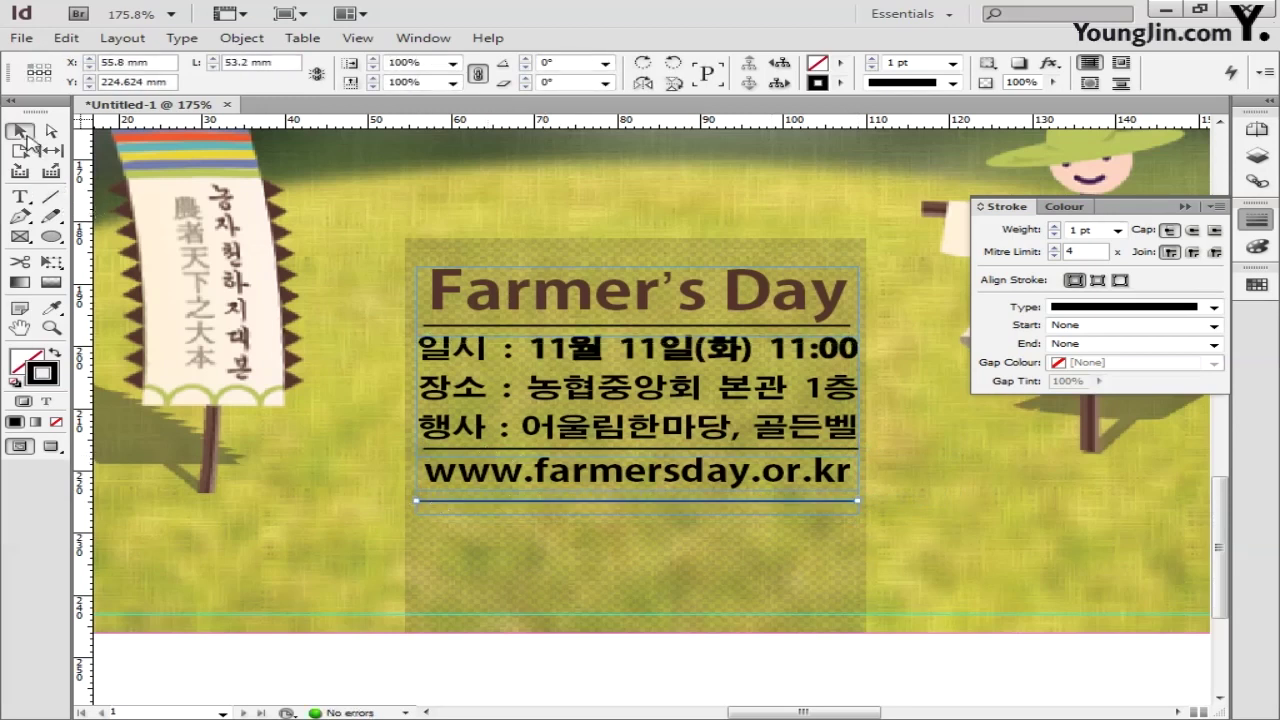
pyautogui.click(440, 449)
pyautogui.moveTo(416, 449); pyautogui.dragTo(420, 449)
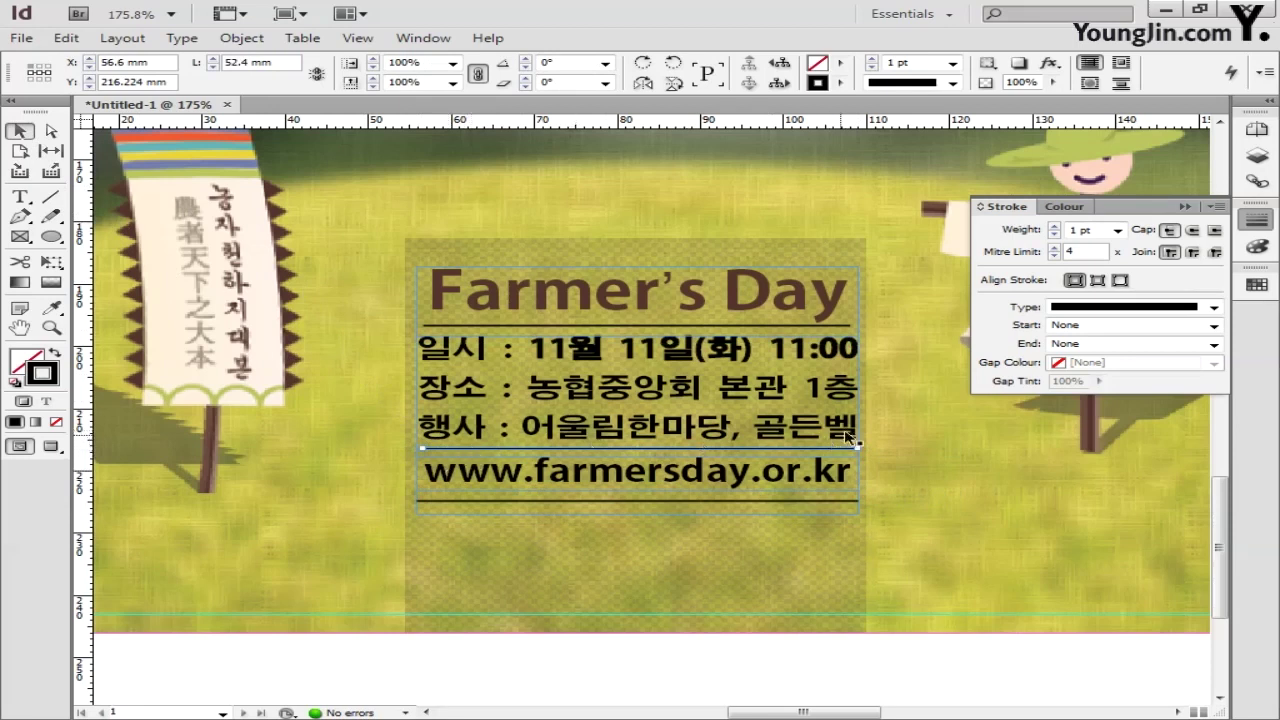
pyautogui.click(1085, 230)
pyautogui.write('0.6')
pyautogui.press('Return')
# Add a text frame about 5 x 5 mm beside the vertical crop mark at the poster's lower-left corner and enter "01".
pyautogui.hotkey('ctrl', '0')
pyautogui.press('z')
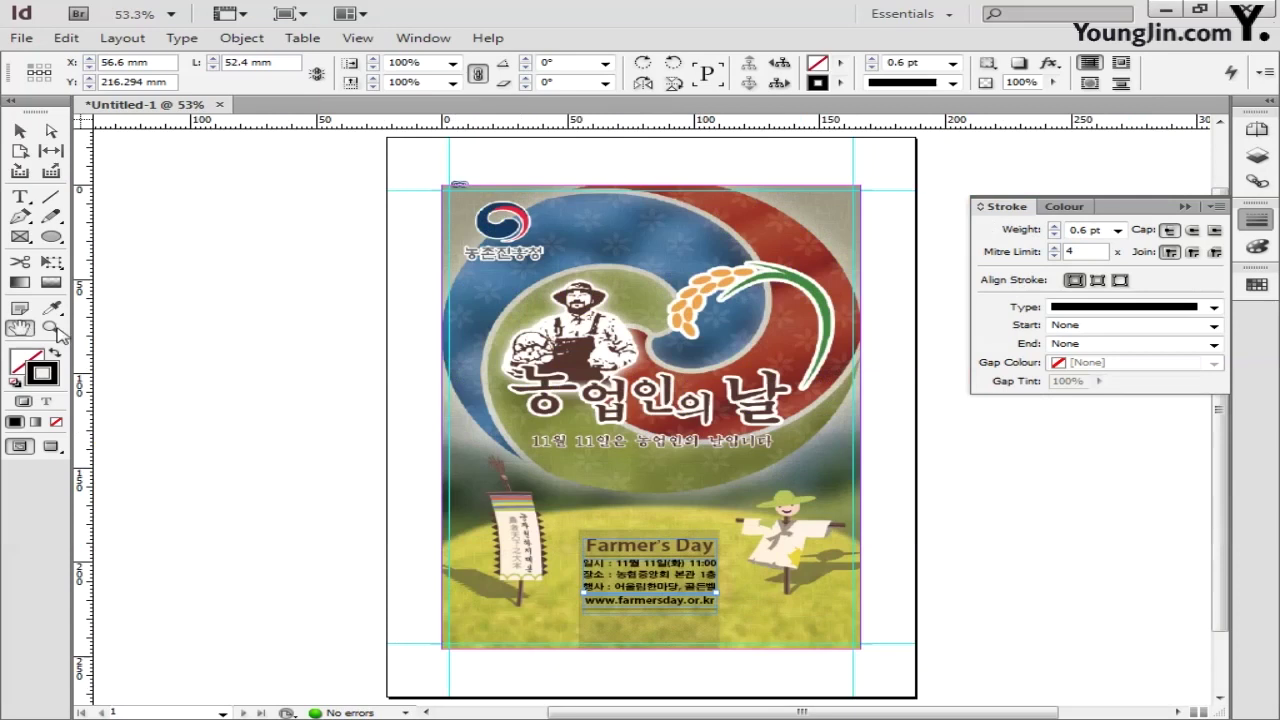
pyautogui.moveTo(421, 631); pyautogui.dragTo(506, 676)
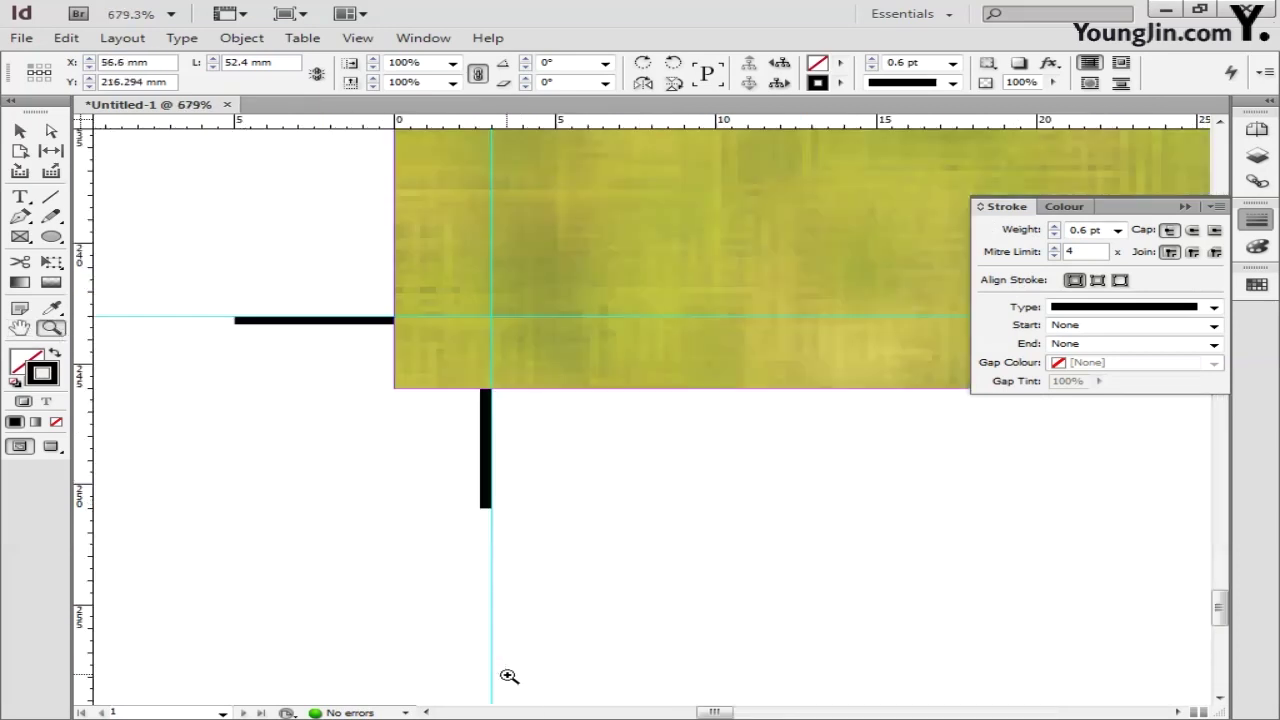
pyautogui.click(19, 198)
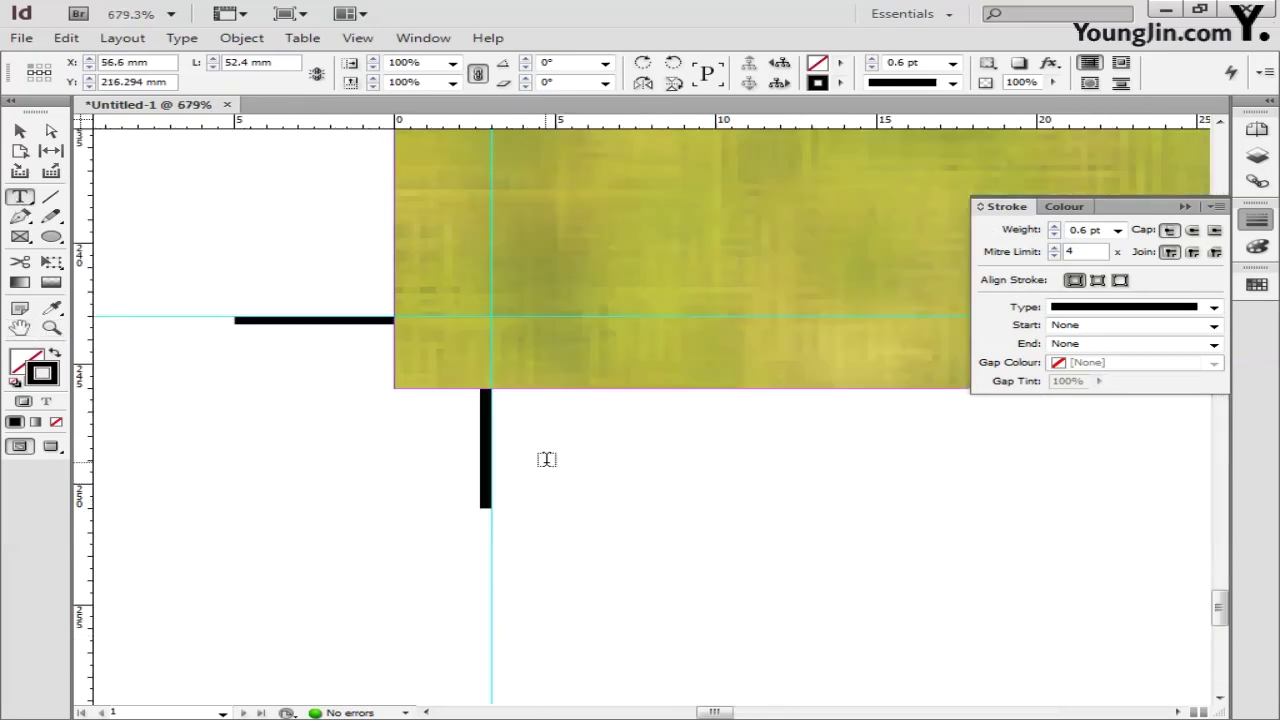
pyautogui.moveTo(544, 458)
pyautogui.mouseDown()
pyautogui.moveTo(657, 529)
pyautogui.moveTo(708, 581)
pyautogui.mouseUp()
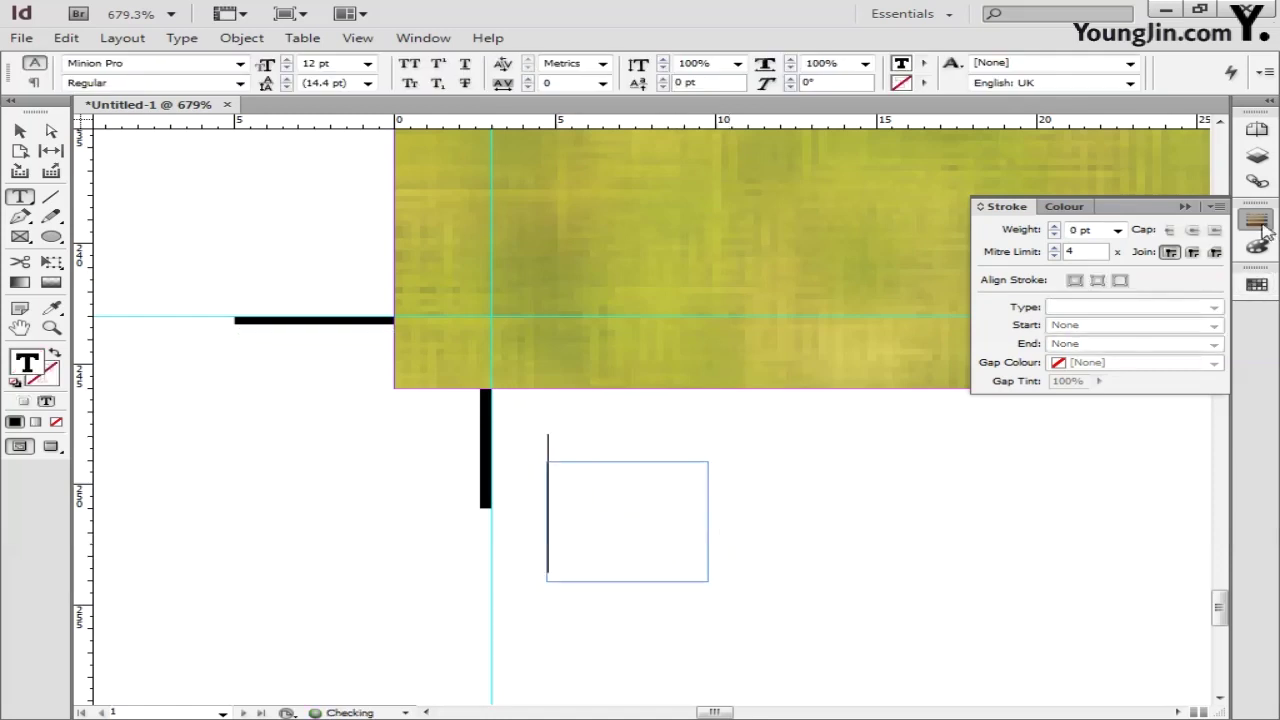
pyautogui.write('01')
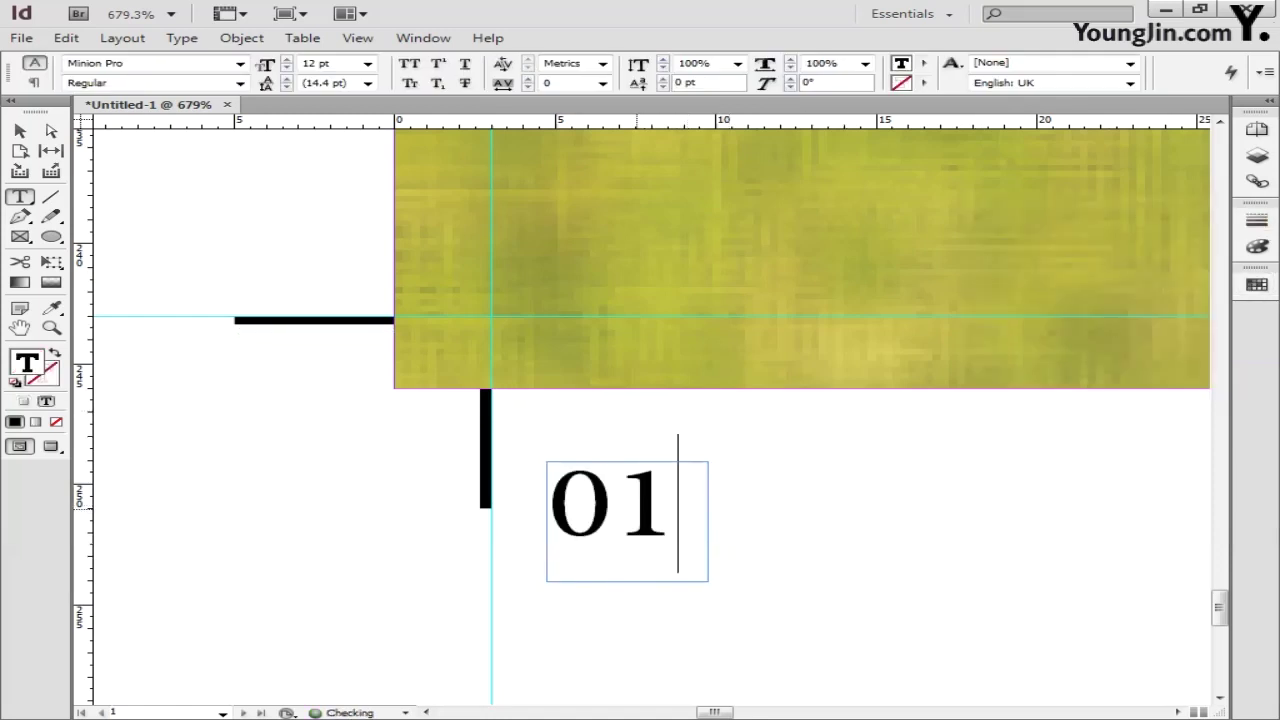
# Format the "01" label in Dotum at 10 pt.
pyautogui.moveTo(678, 498); pyautogui.dragTo(556, 505)
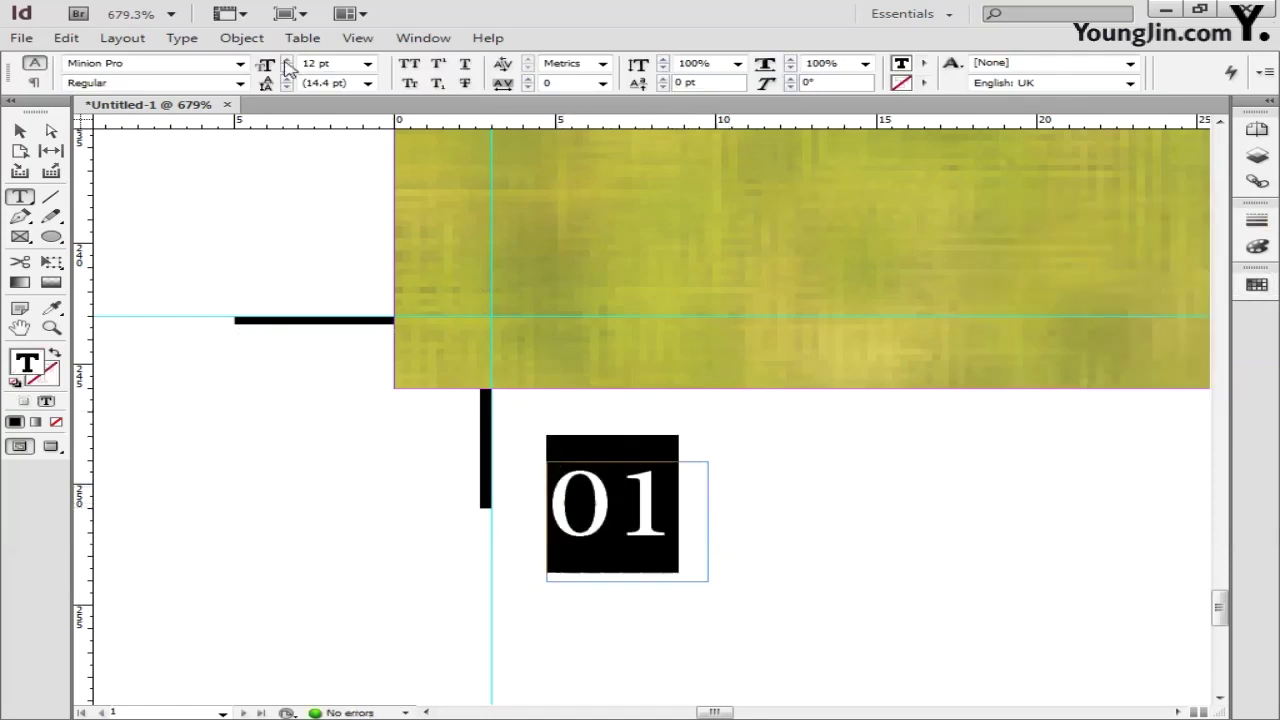
pyautogui.click(240, 63)
pyautogui.scroll(3, 350, 134)
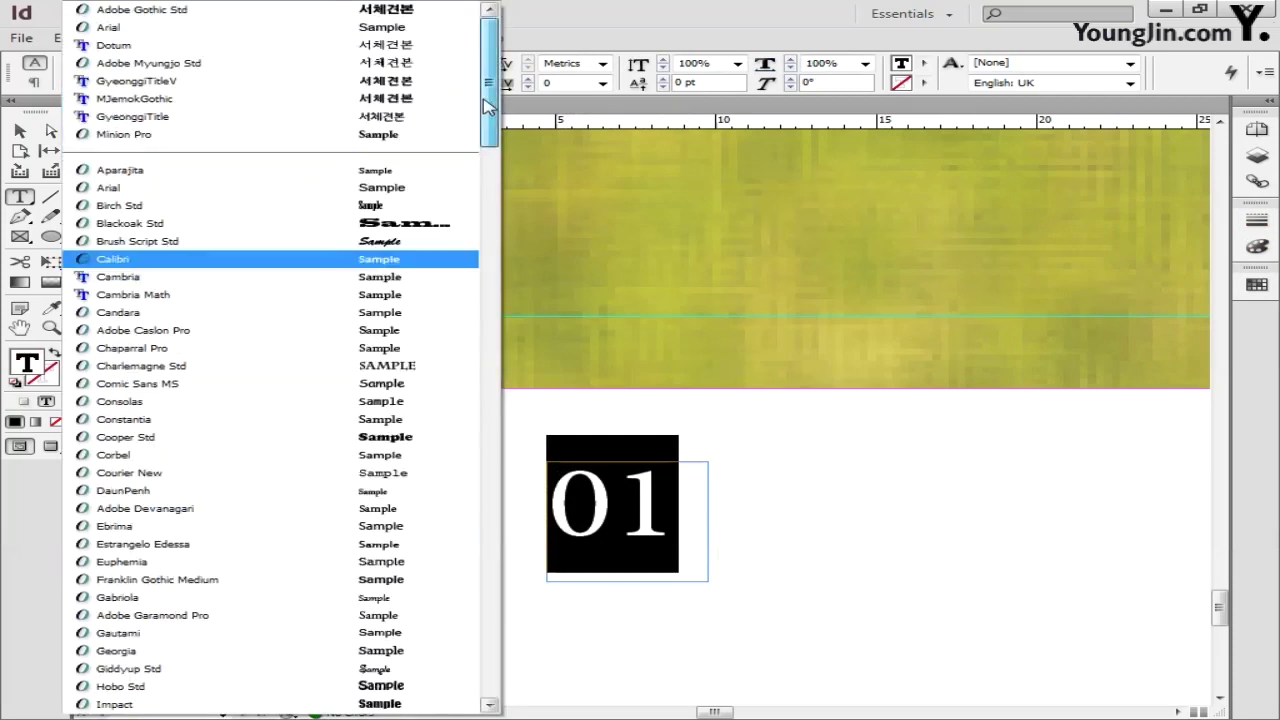
pyautogui.click(243, 48)
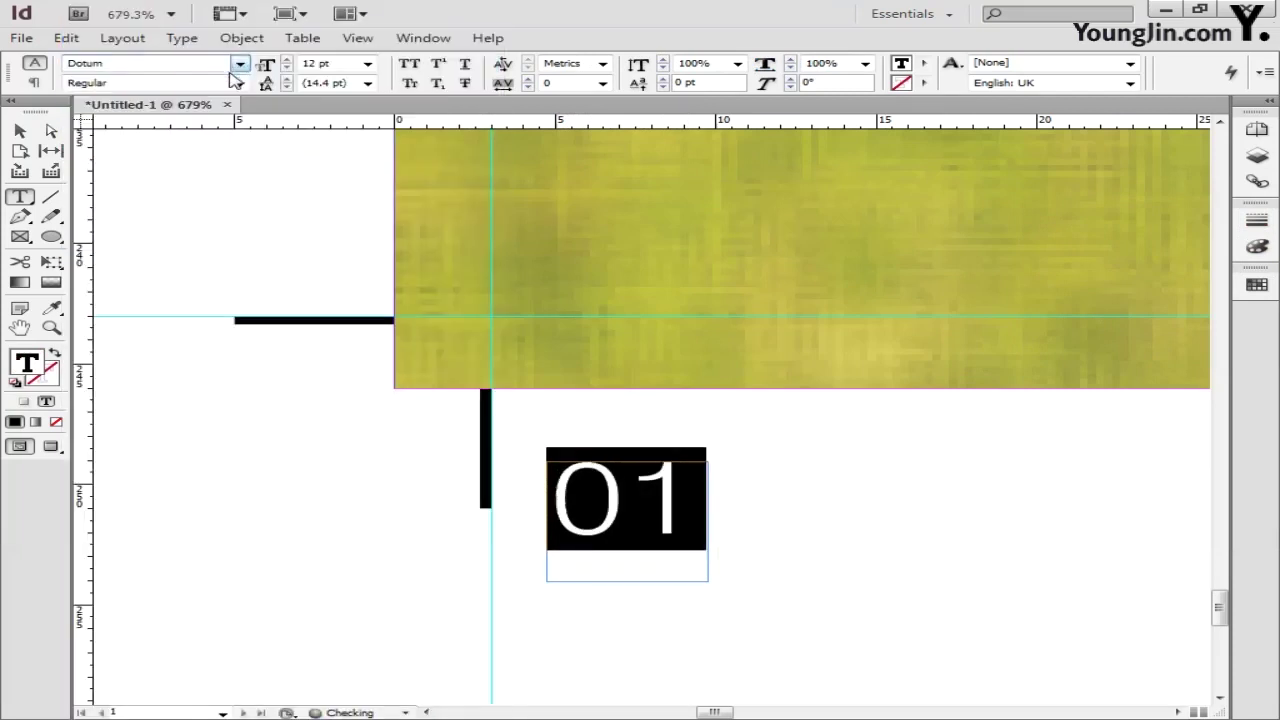
pyautogui.write('10')
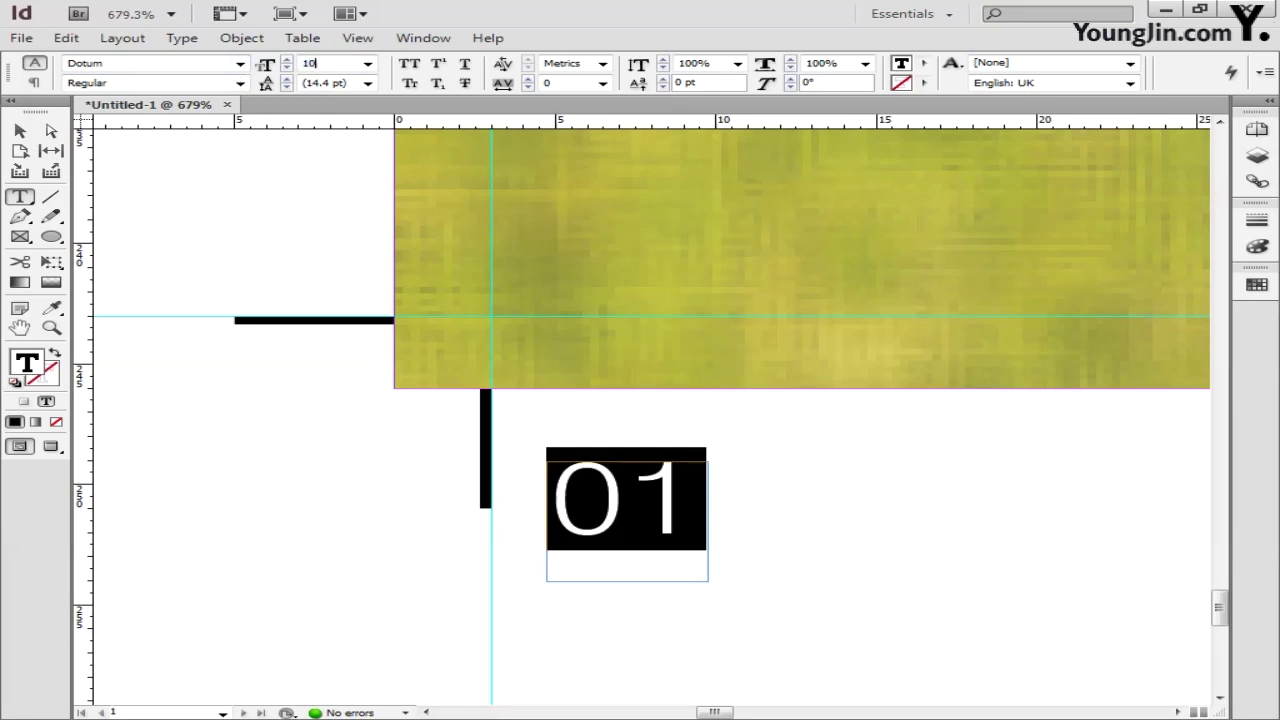
pyautogui.press('Return')
pyautogui.press('Escape')
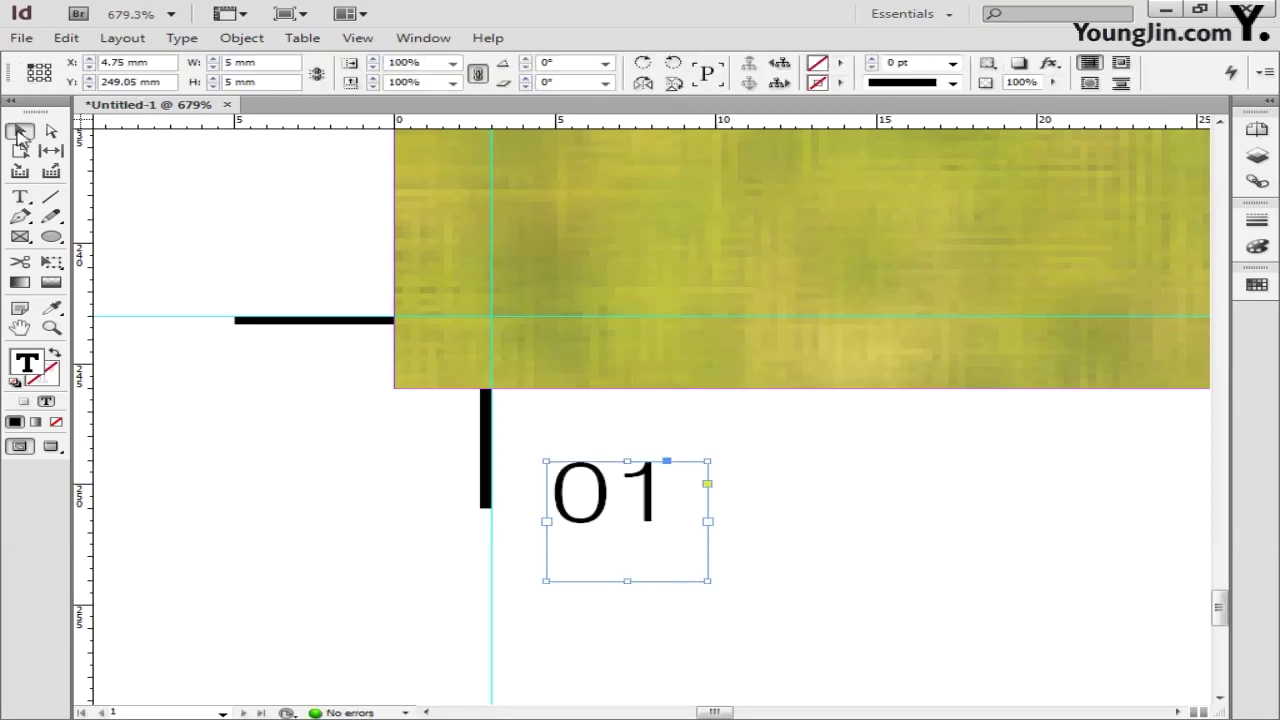
# Move the "01" label close to the vertical crop mark, at about X 3.55 mm and Y 248.5 mm, and deselect it.
pyautogui.moveTo(592, 468); pyautogui.dragTo(552, 455)
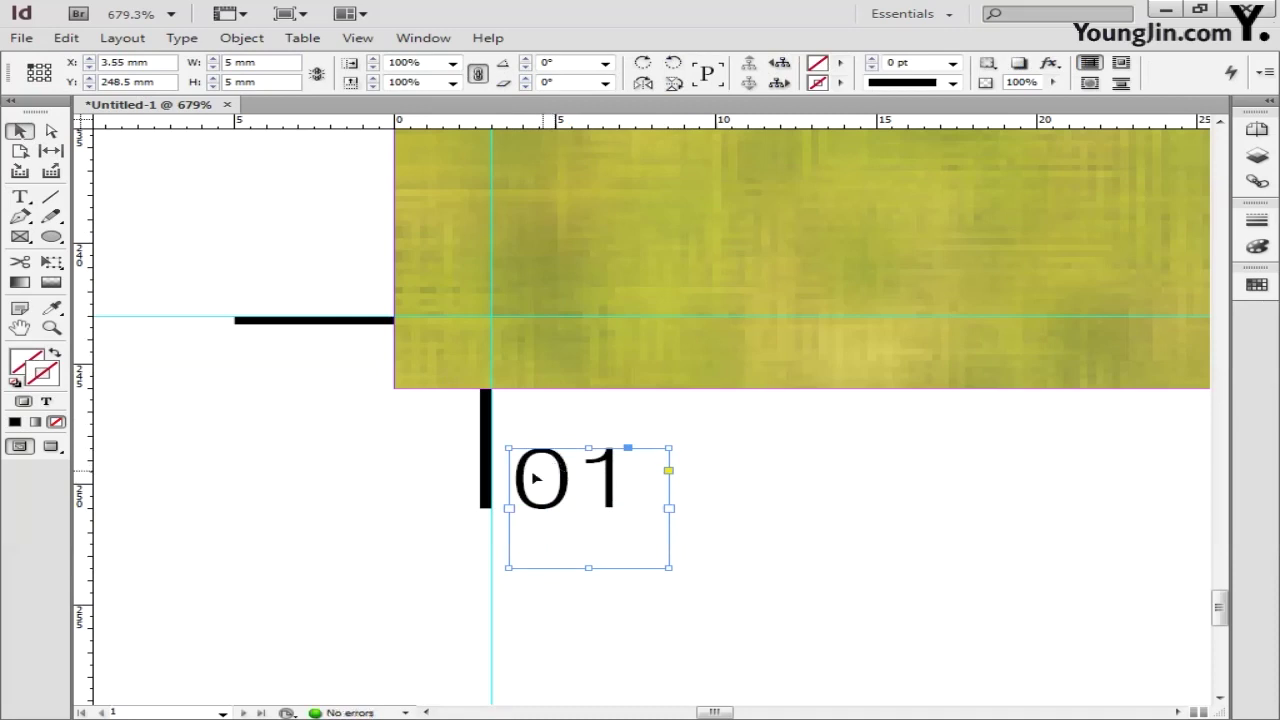
pyautogui.press('w')
pyautogui.hotkey('ctrl', '0')
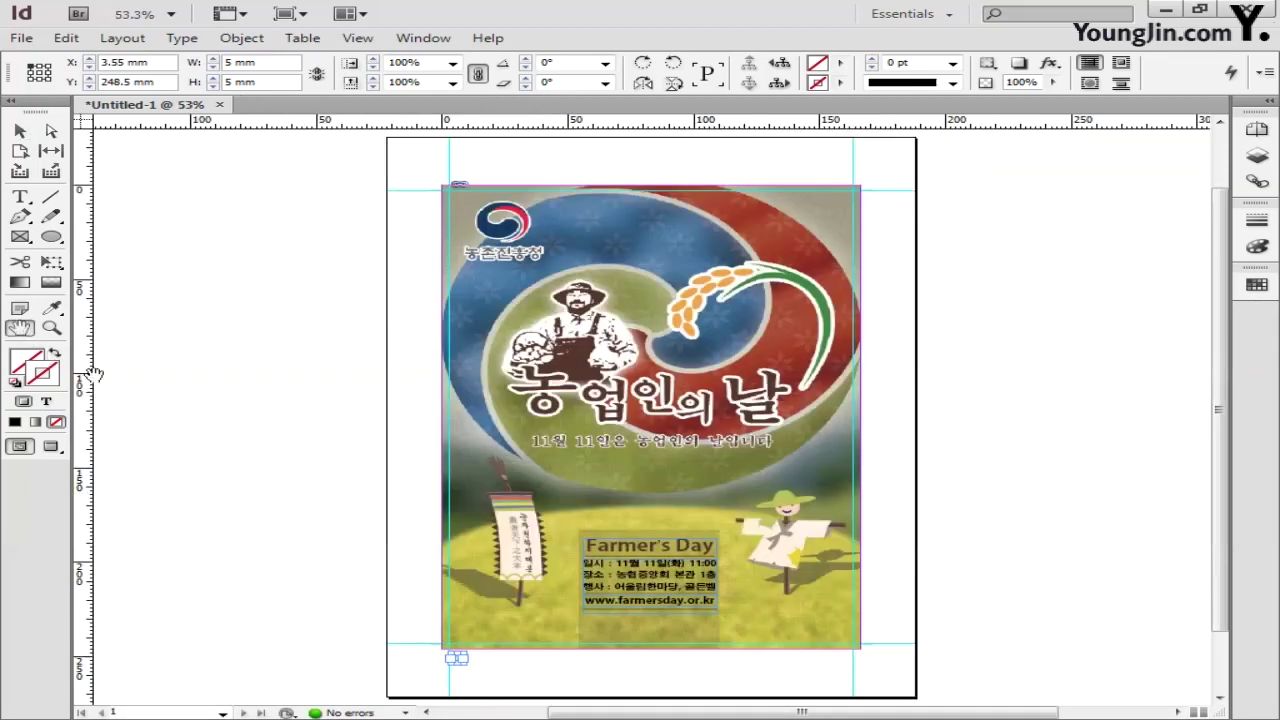
pyautogui.click(196, 233)
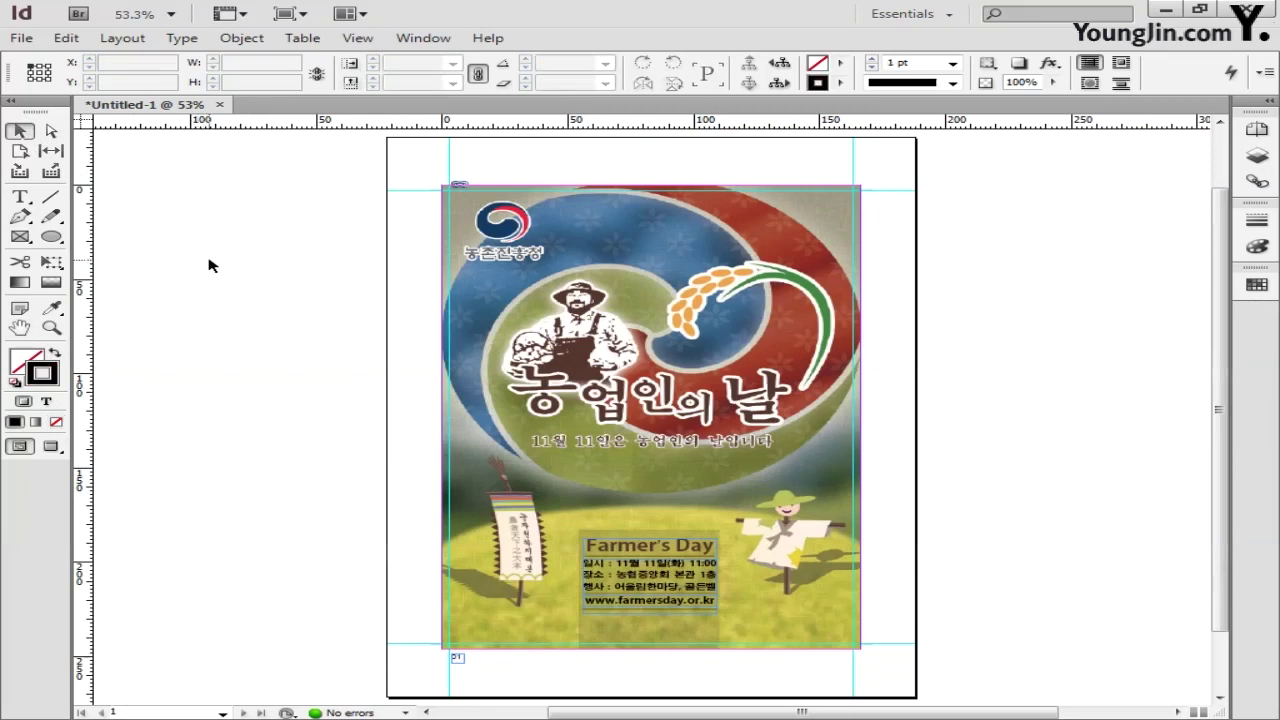
# Save the document as 01 in InDesign CS6 format in the 작업 folder, replacing the existing file.
pyautogui.click(21, 38)
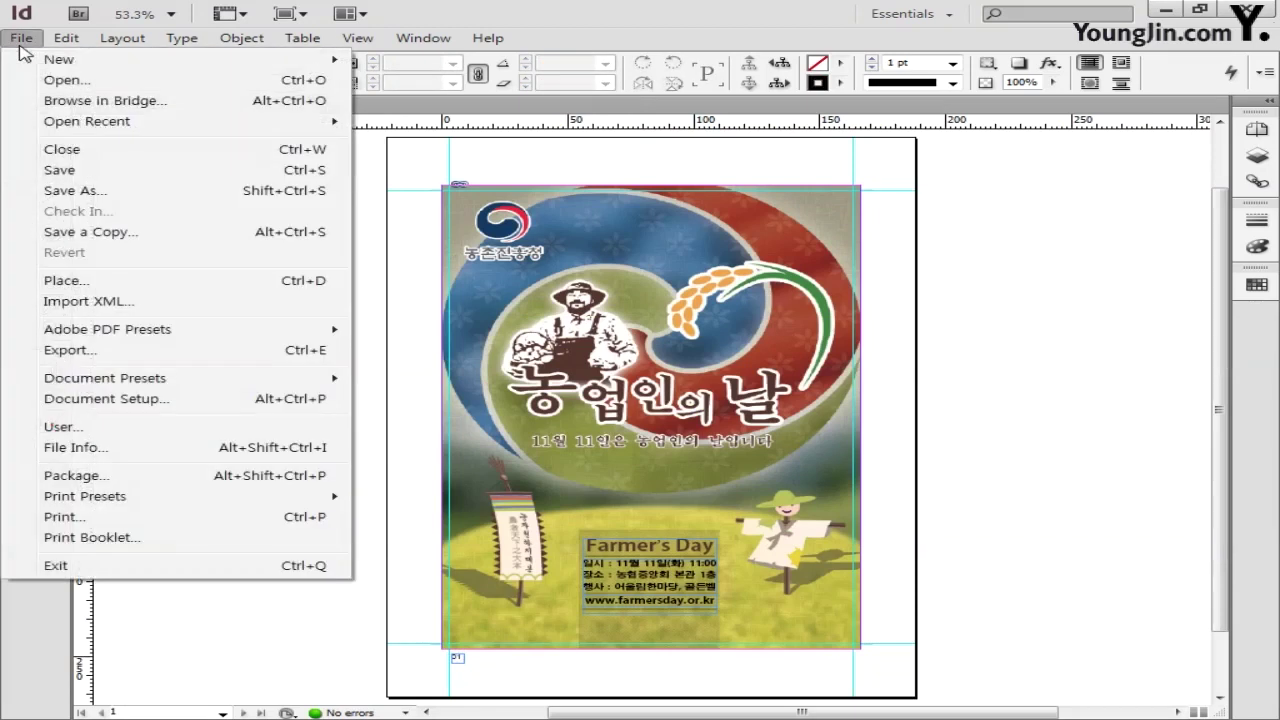
pyautogui.click(84, 174)
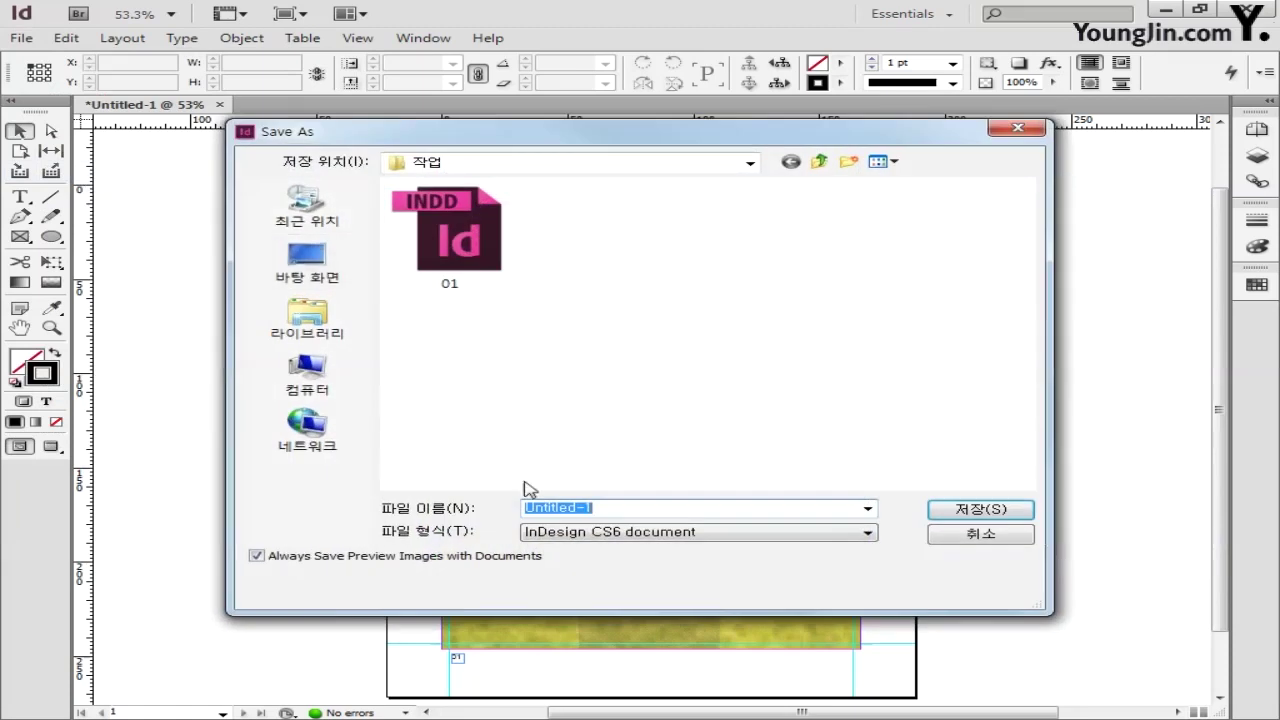
pyautogui.click(622, 510)
pyautogui.doubleClick(622, 510)
pyautogui.write('01')
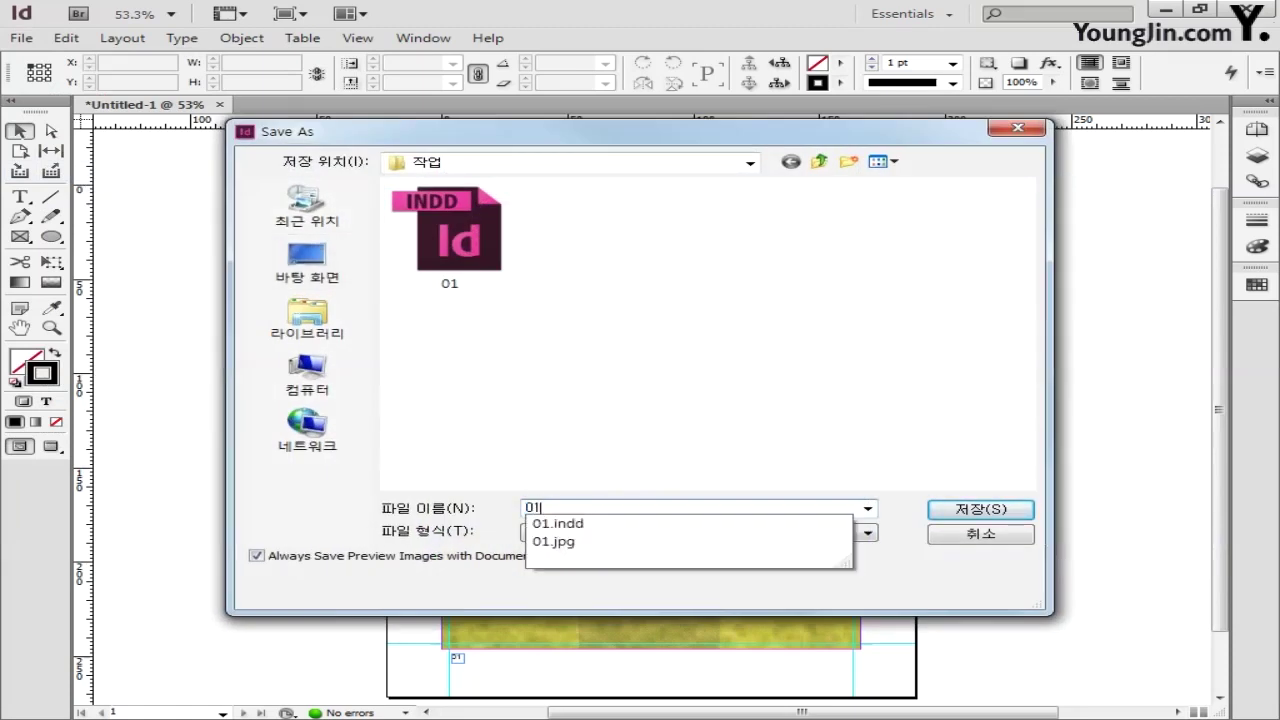
pyautogui.click(935, 511)
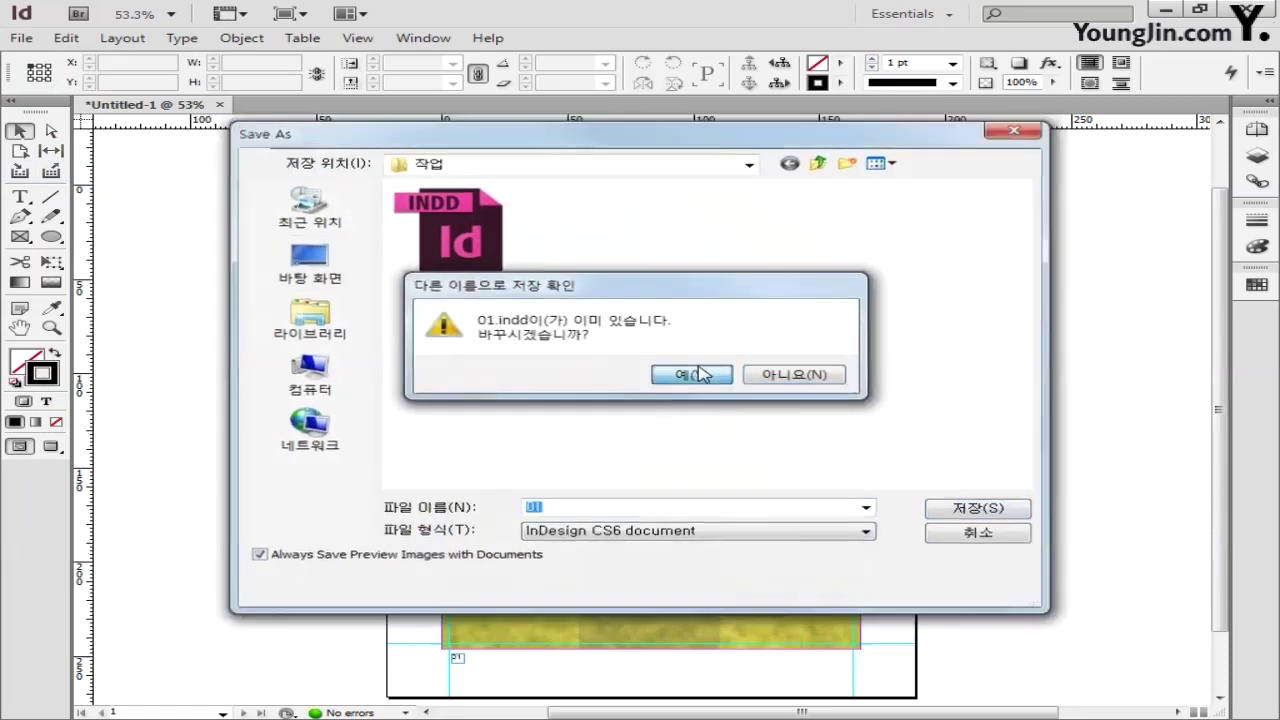
pyautogui.click(696, 374)
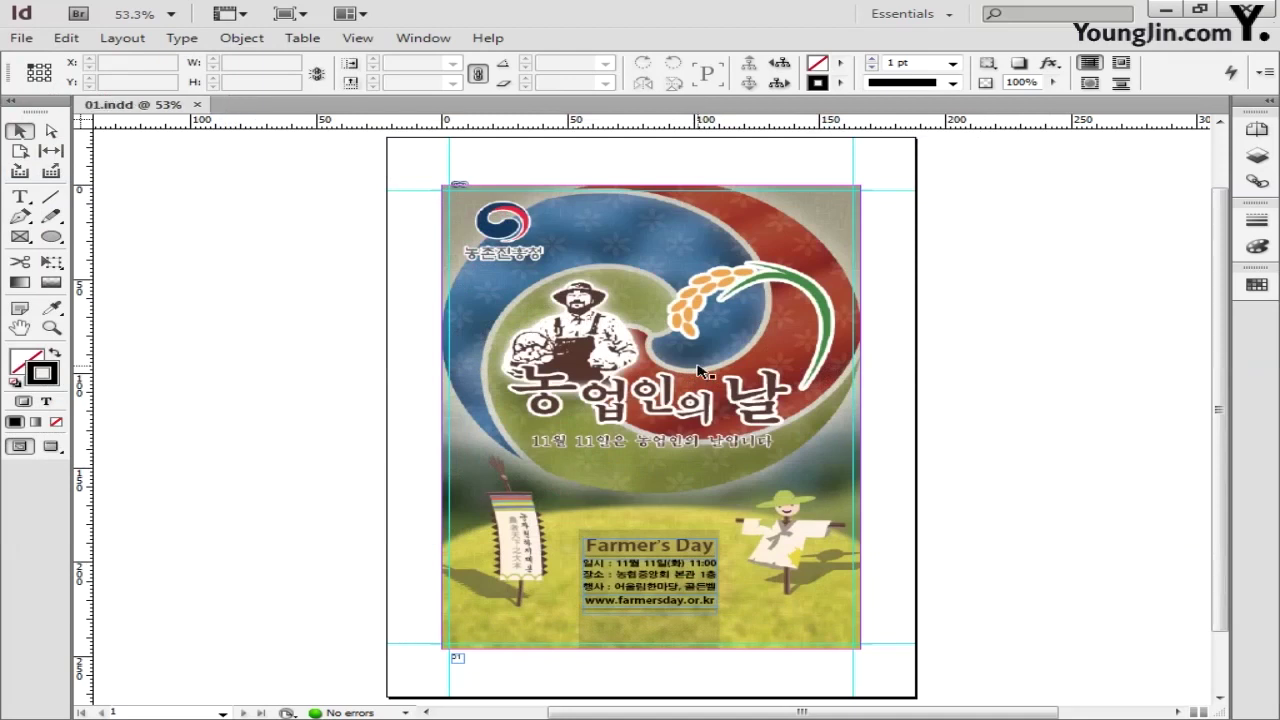